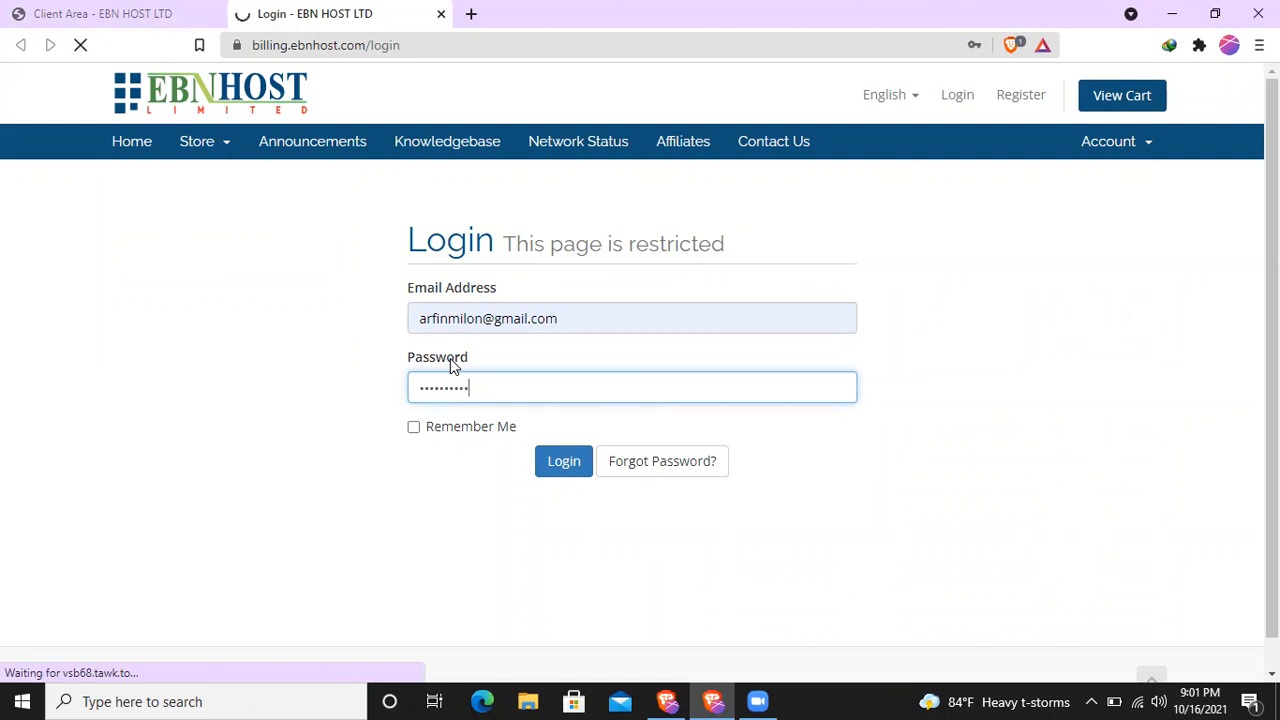
# - Look over the hosting account's disk usage statistics and the available email, file, metrics, security and software tools
pyautogui.scroll(-1, 786, 332)
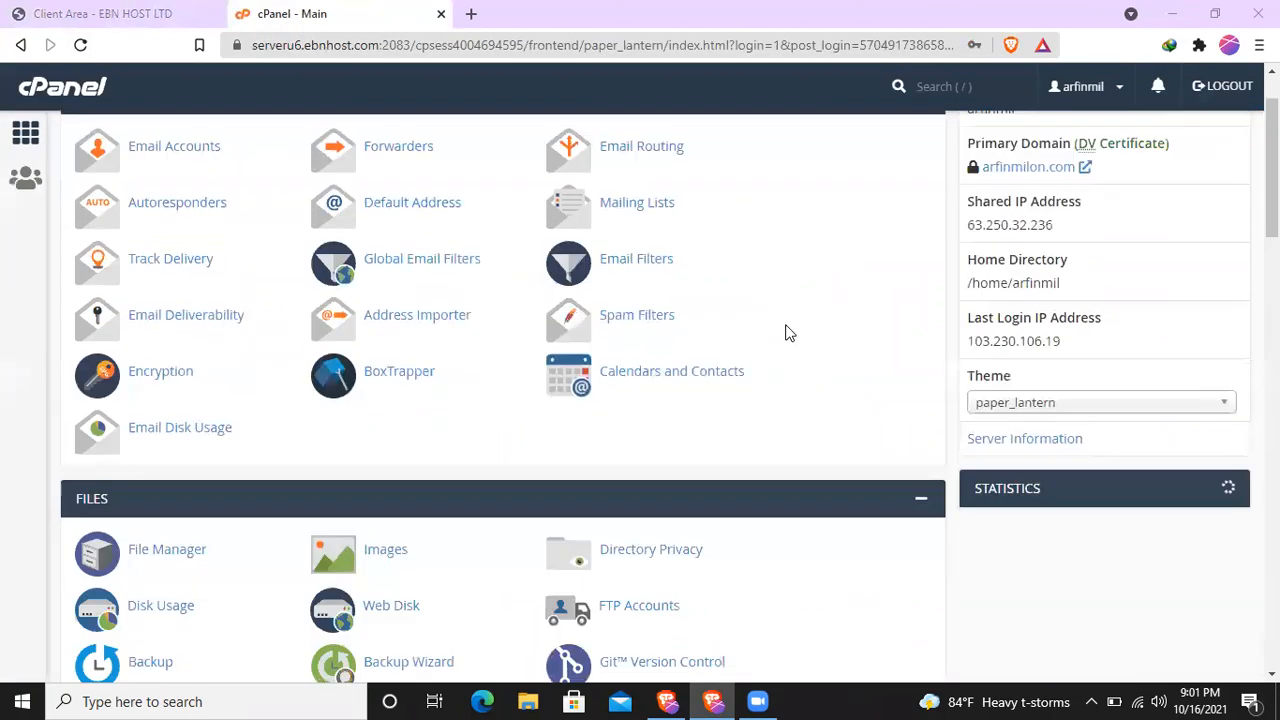
pyautogui.scroll(1, 786, 332)
pyautogui.scroll(-5, 786, 332)
pyautogui.scroll(2, 786, 332)
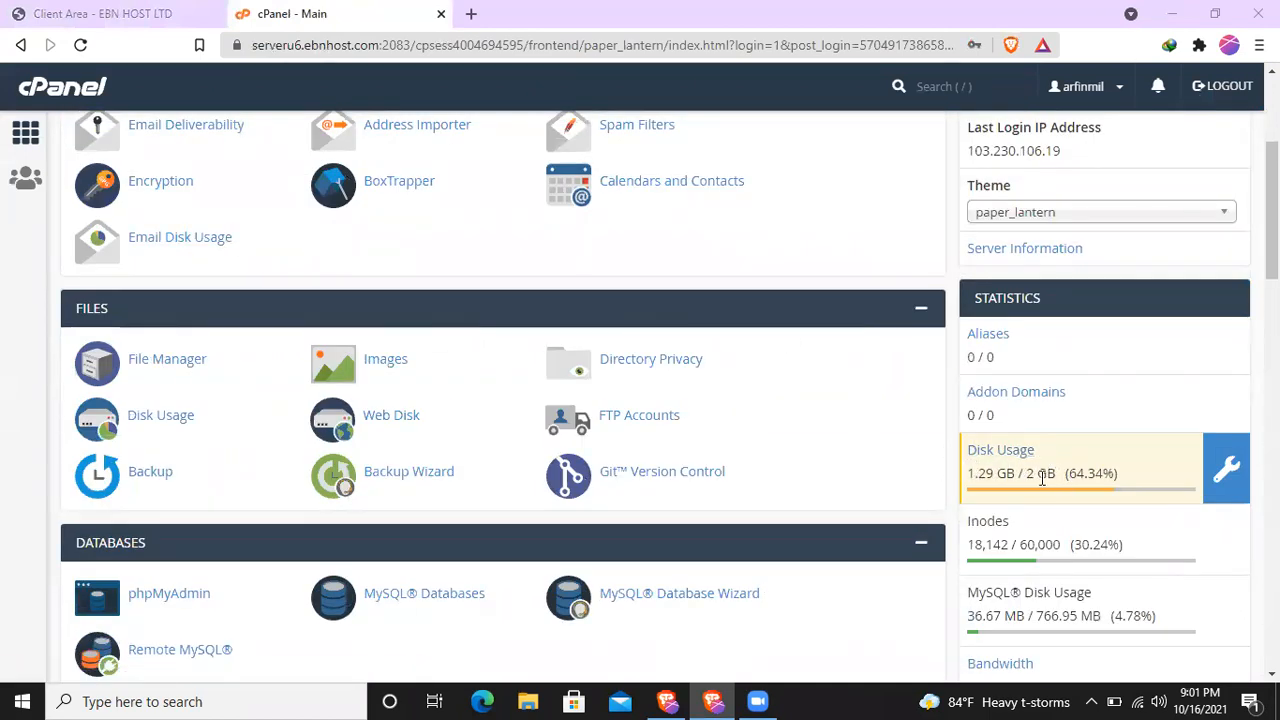
pyautogui.moveTo(1026, 474); pyautogui.dragTo(1134, 471)
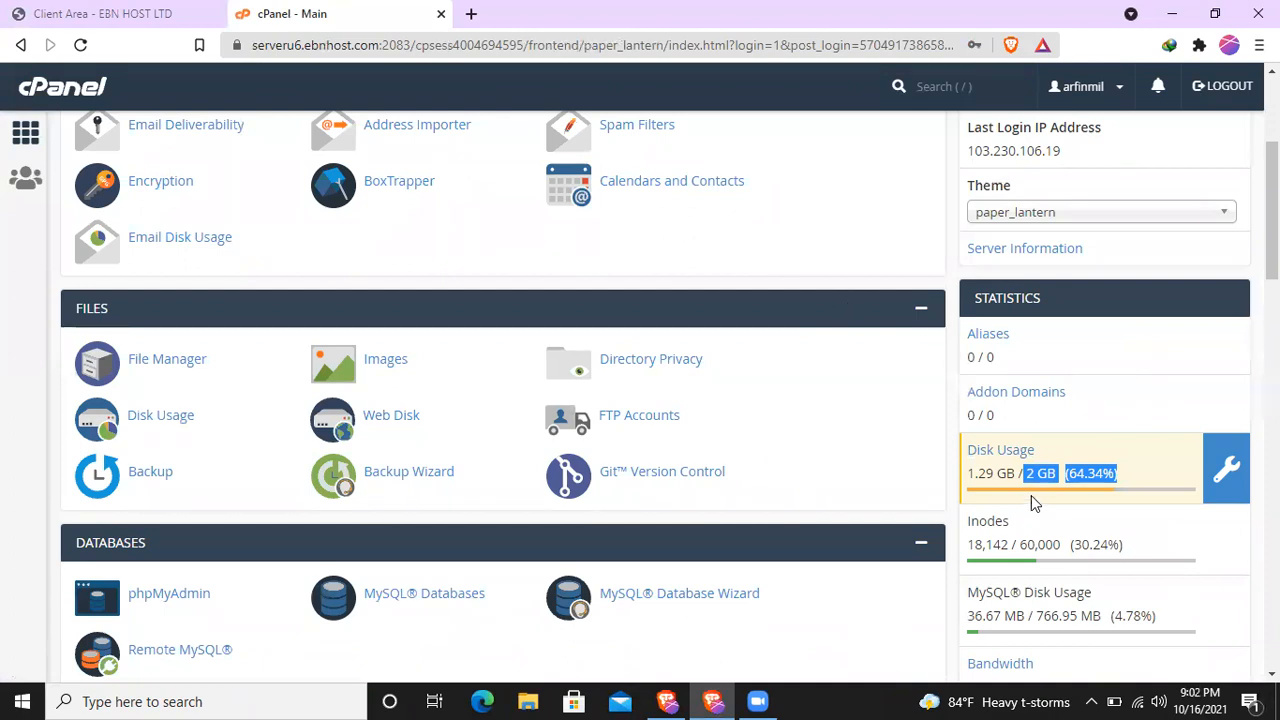
pyautogui.scroll(-8, 549, 400)
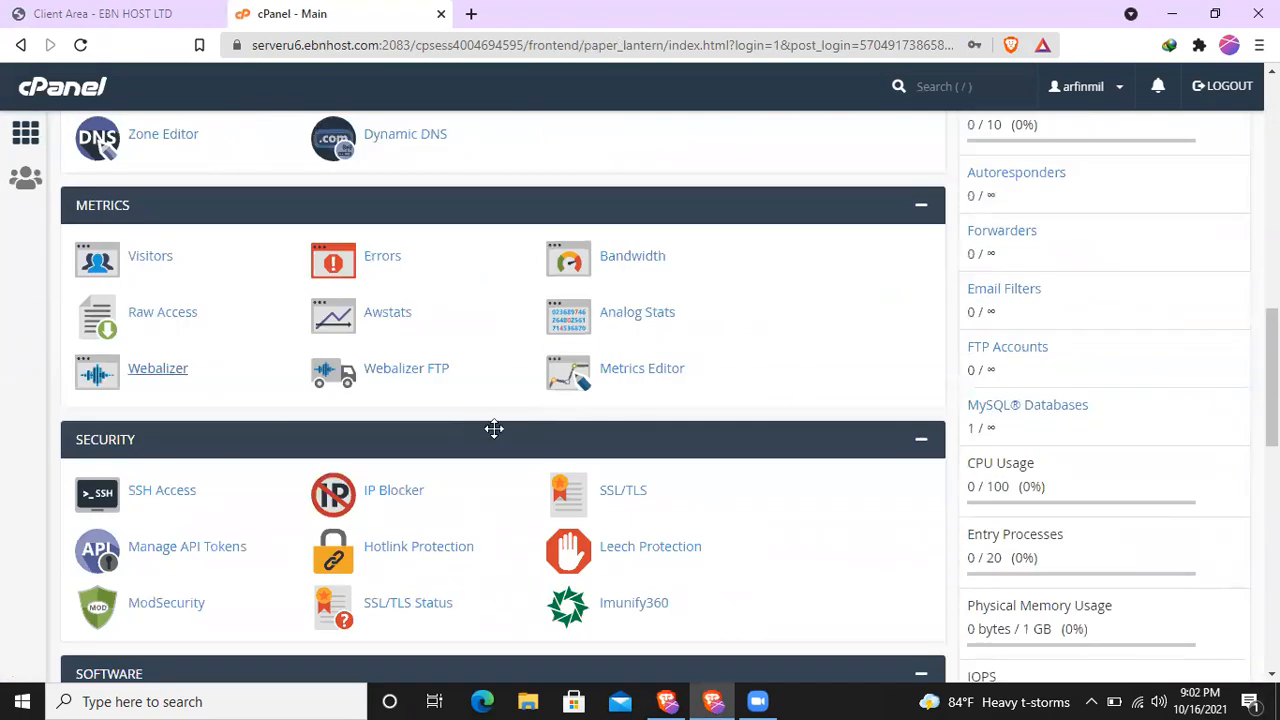
pyautogui.scroll(-2, 467, 426)
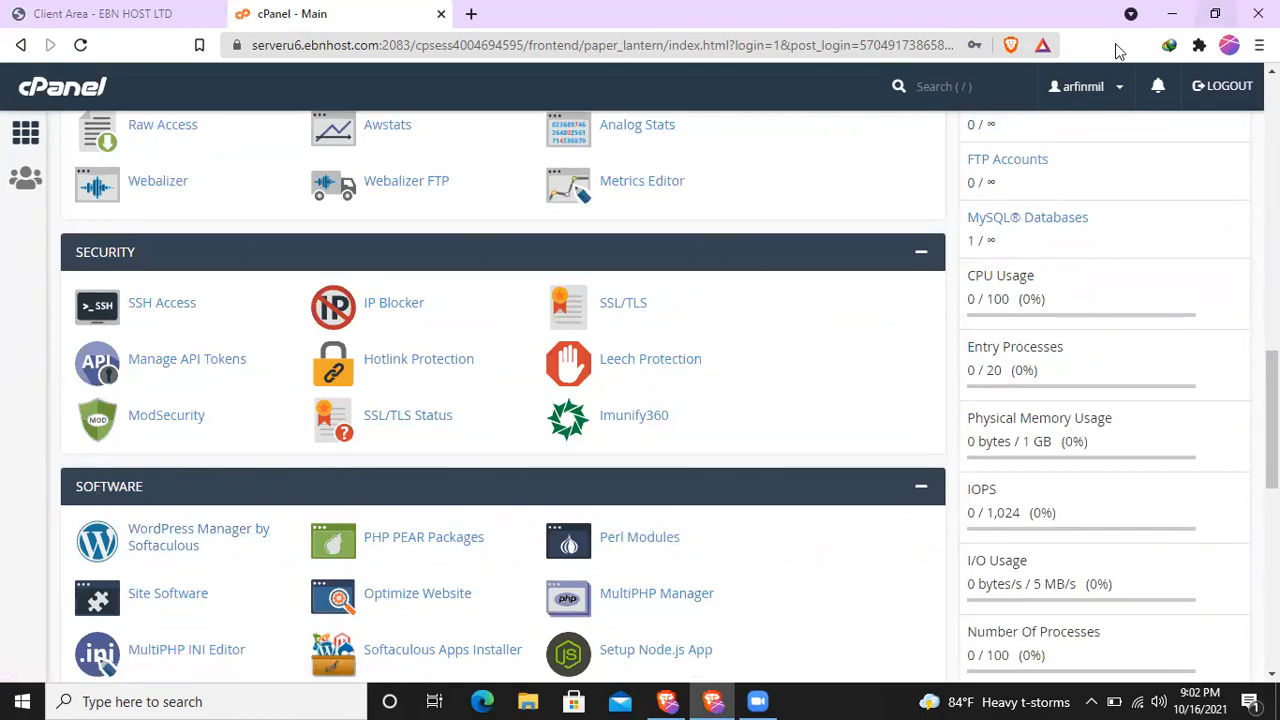
pyautogui.scroll(3, 900, 88)
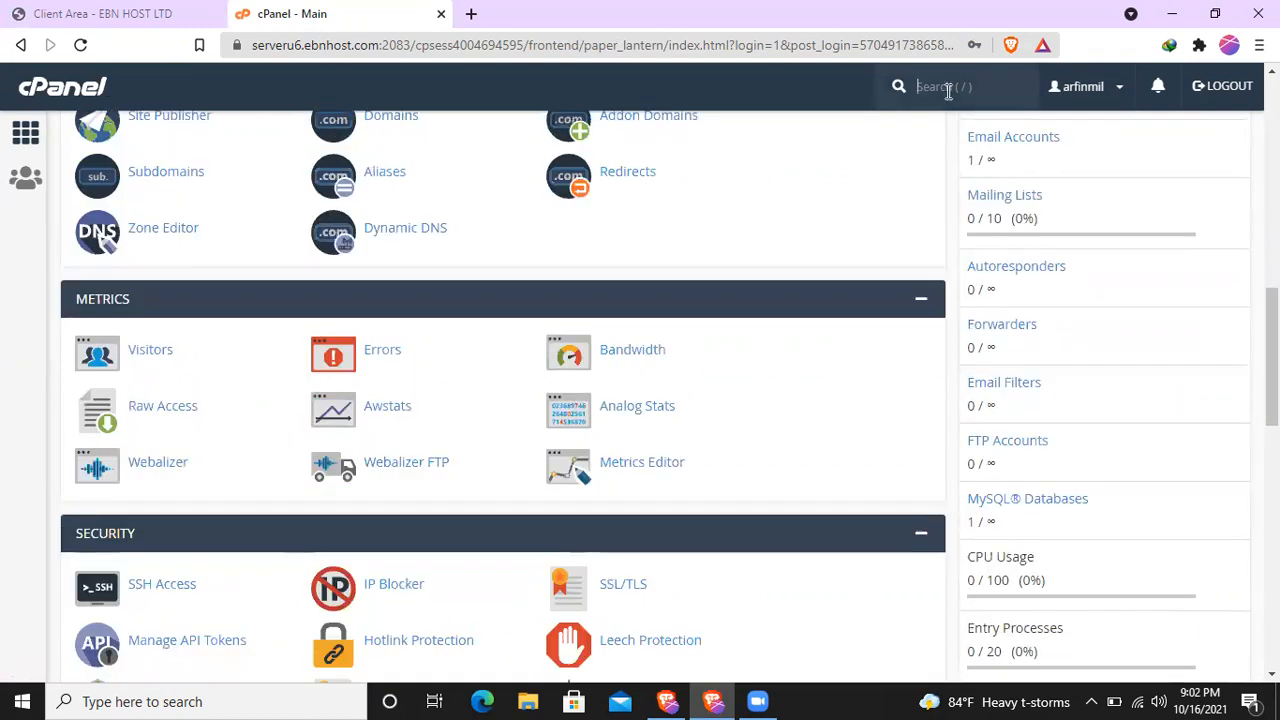
# - Search for "softa", open WordPress Manager by Softaculous and start a new WordPress installation
pyautogui.write('softa')
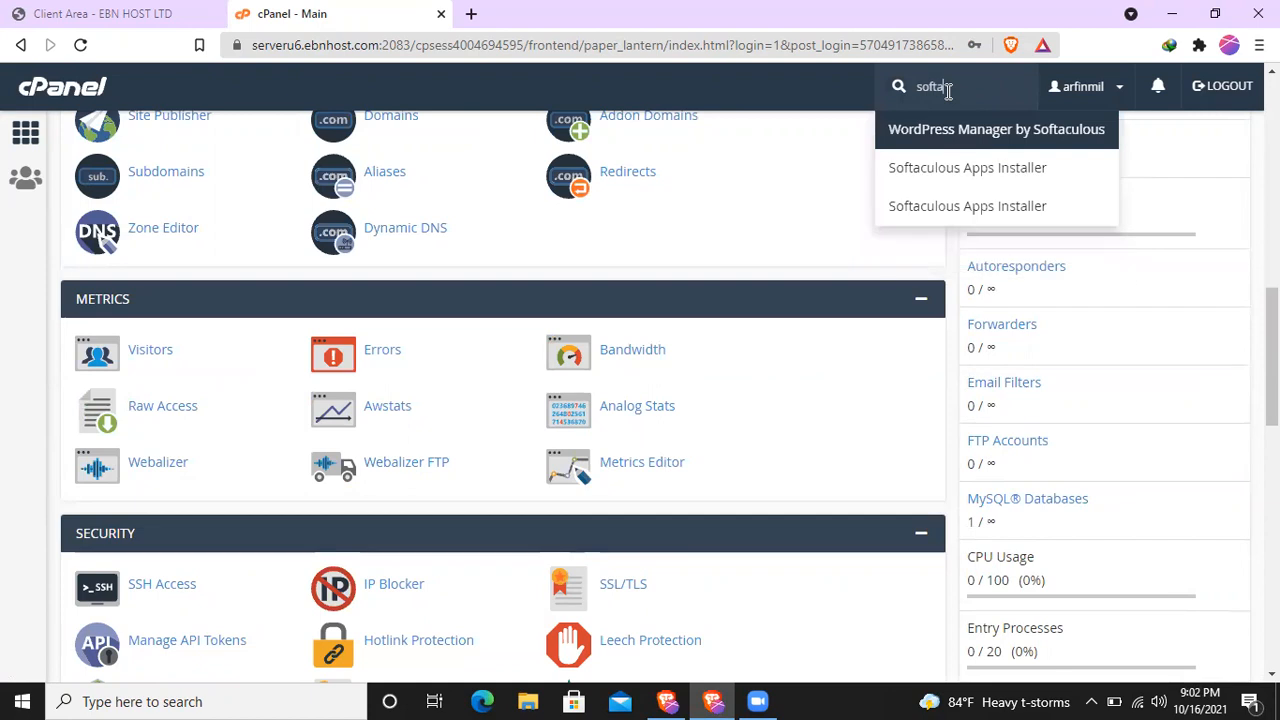
pyautogui.click(952, 150)
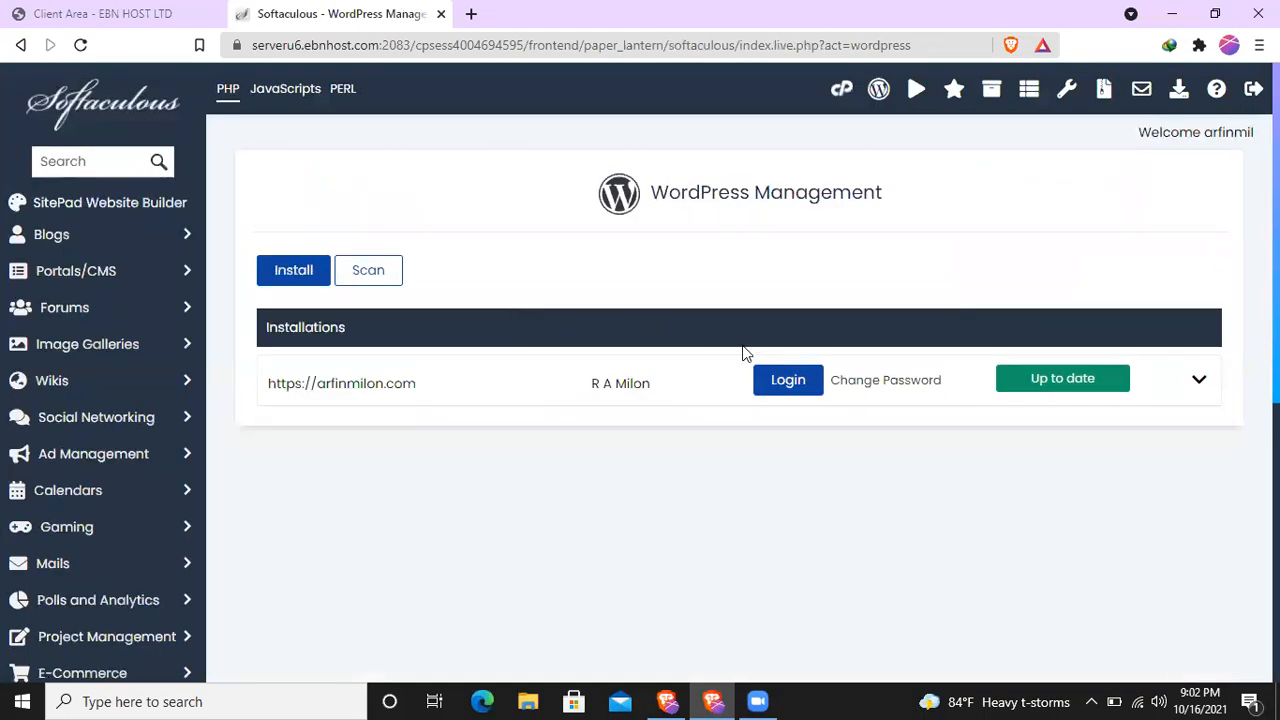
pyautogui.click(296, 272)
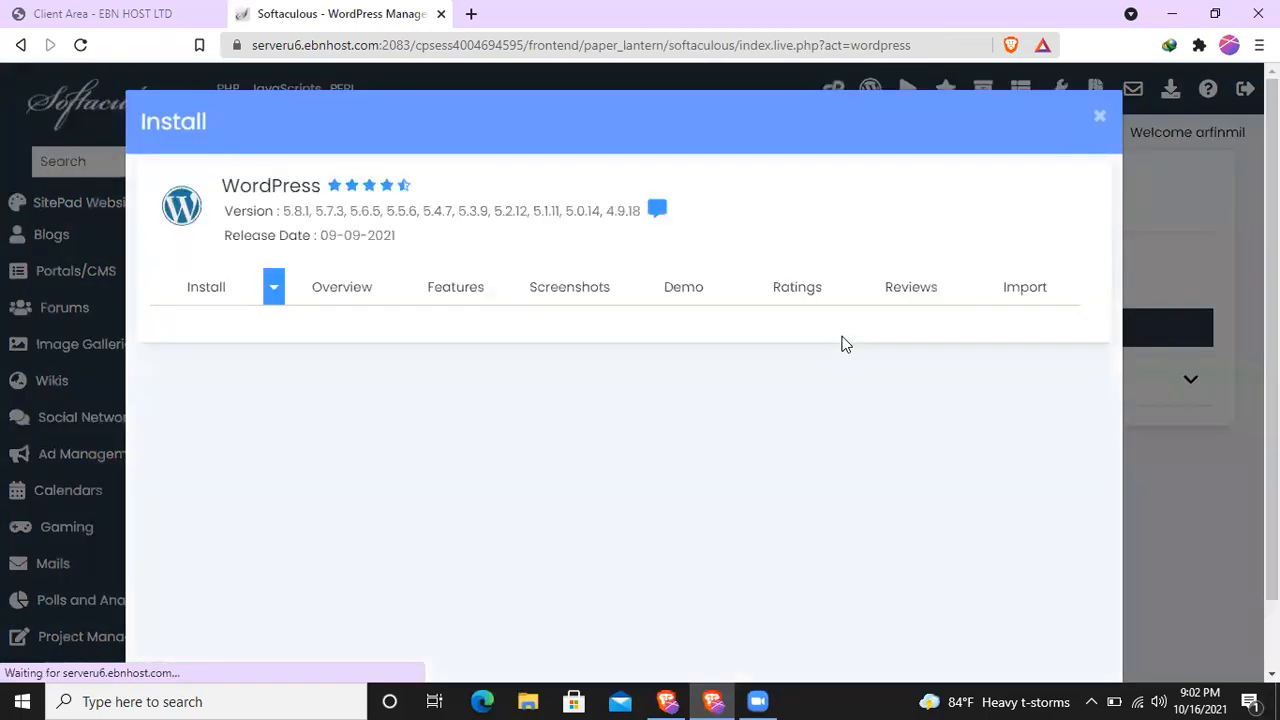
pyautogui.scroll(-2, 514, 376)
pyautogui.scroll(-2, 514, 379)
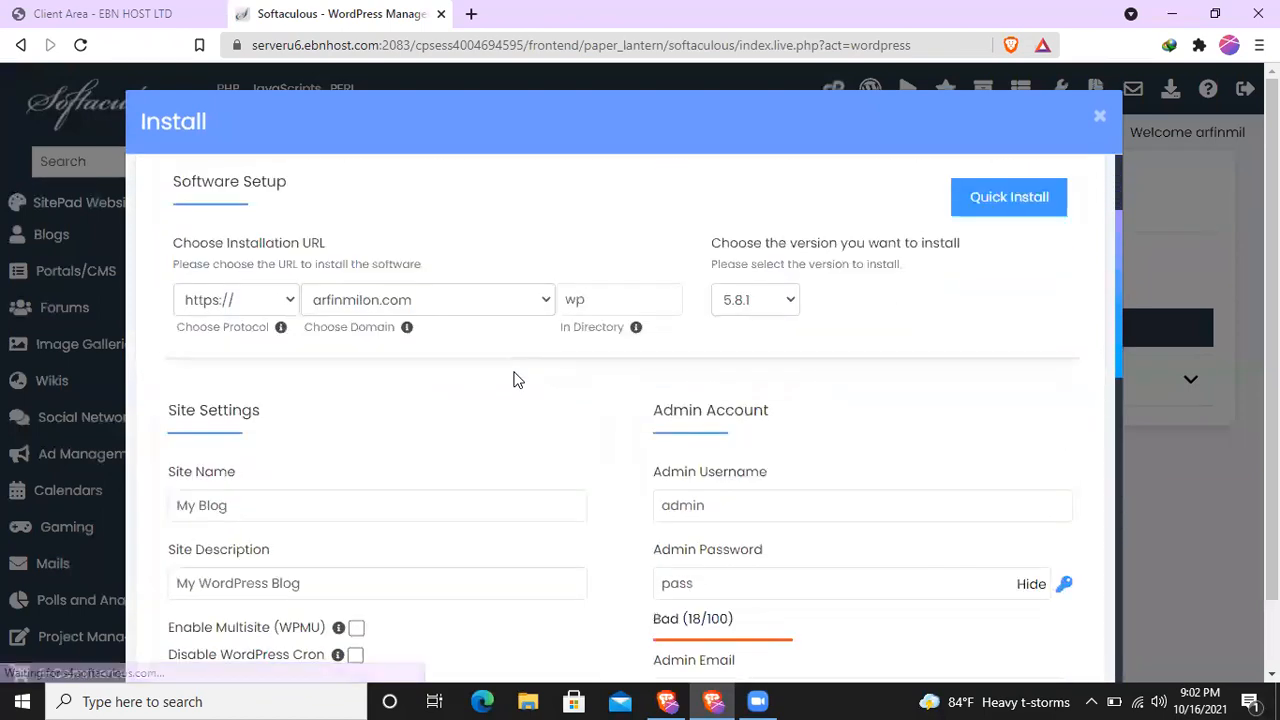
# - Set the WordPress installation directory to "code"
pyautogui.scroll(1, 514, 379)
pyautogui.moveTo(612, 299); pyautogui.dragTo(565, 298)
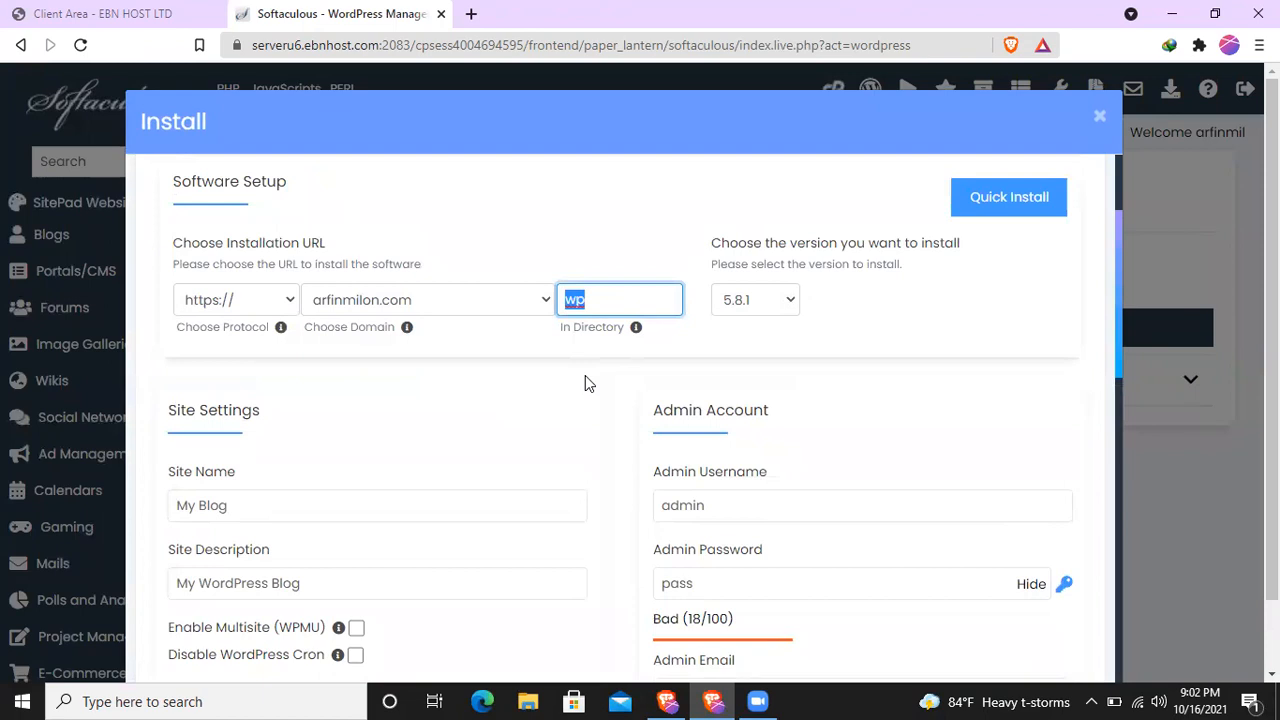
pyautogui.write('code')
pyautogui.click(501, 237)
pyautogui.click(599, 296)
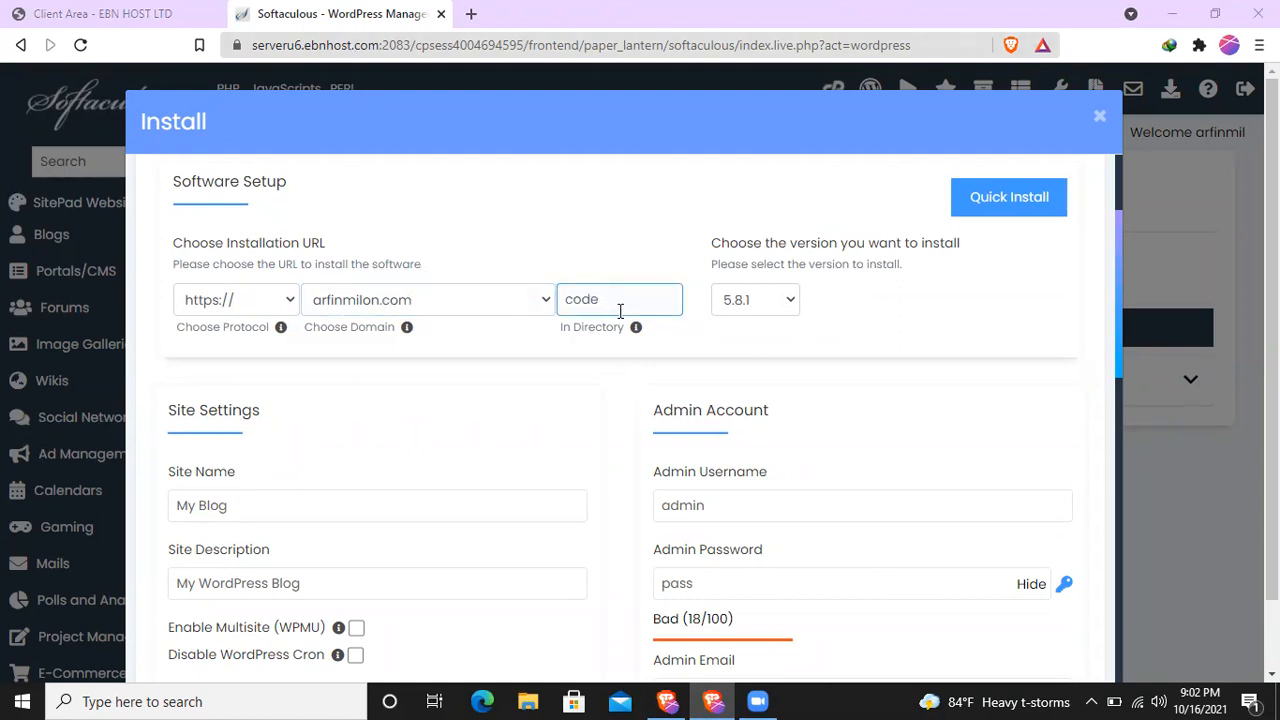
# - Replace the installation directory name with "tutorial"
pyautogui.doubleClick(566, 299)
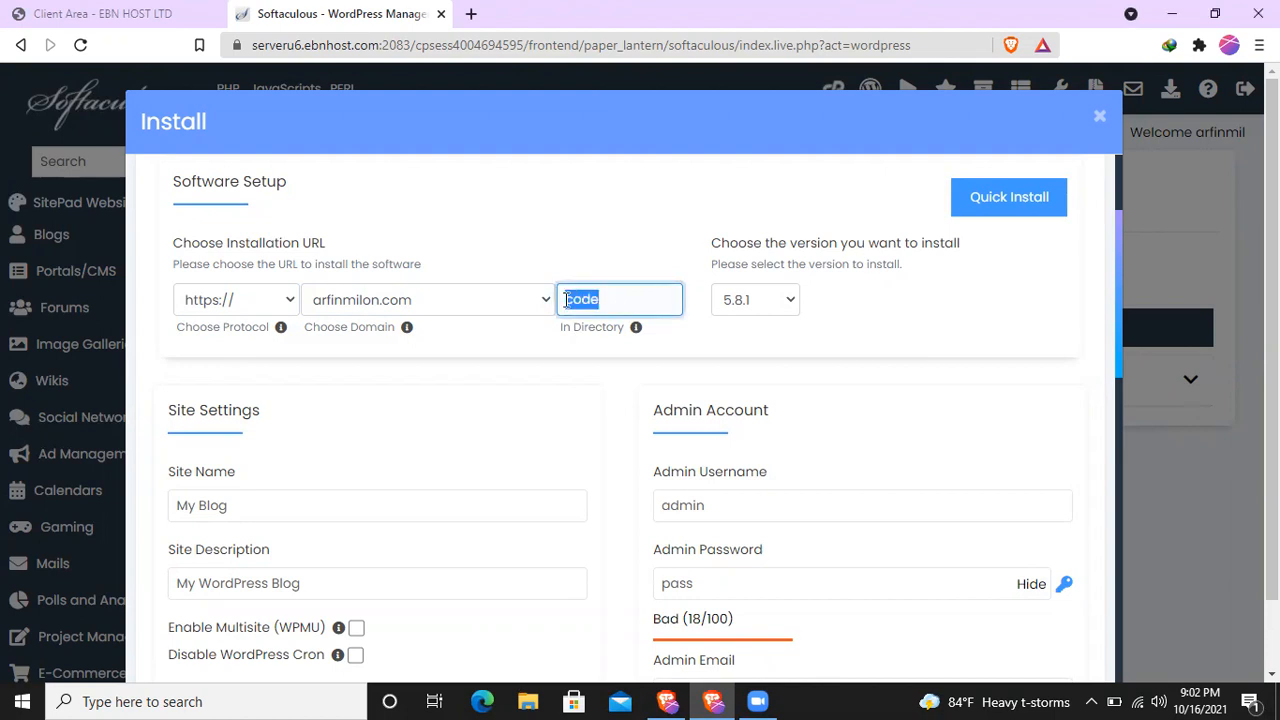
pyautogui.press('BackSpace')
pyautogui.click(551, 222)
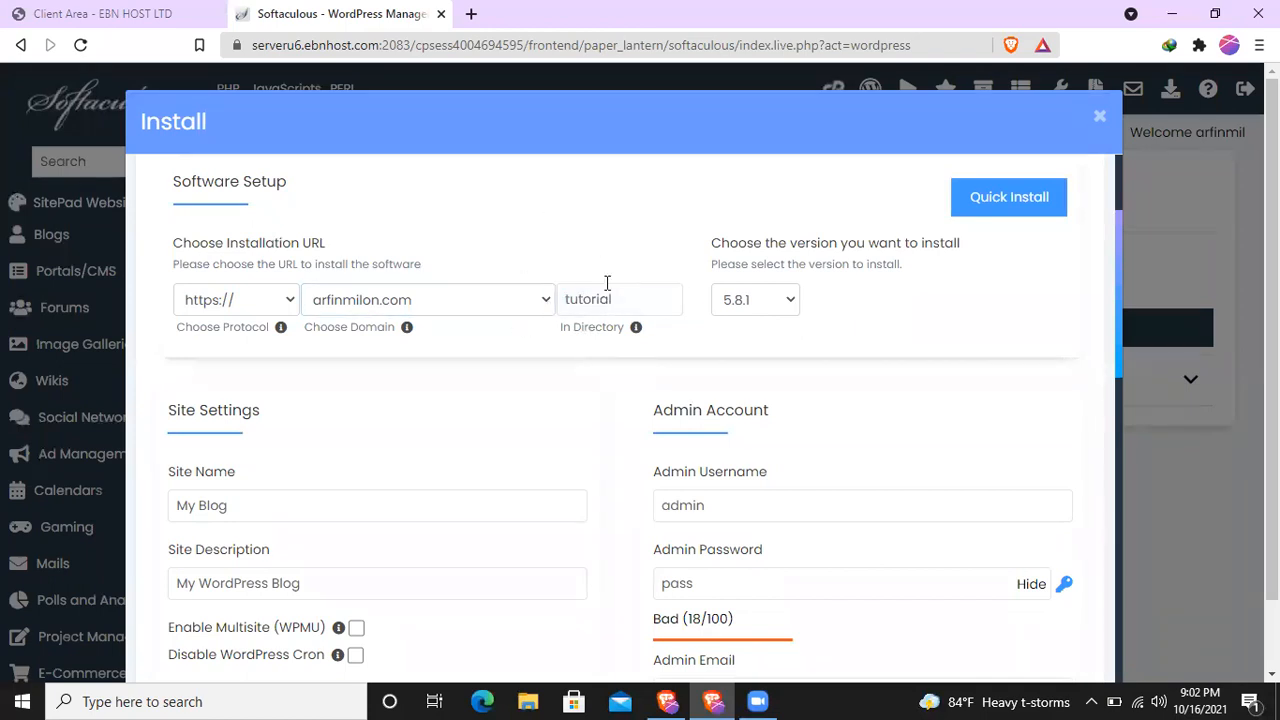
# - Enter a new admin password for the WordPress site, keeping the default site name and admin username
pyautogui.scroll(-2, 514, 400)
pyautogui.click(268, 327)
pyautogui.hotkey('ctrl', 'a')
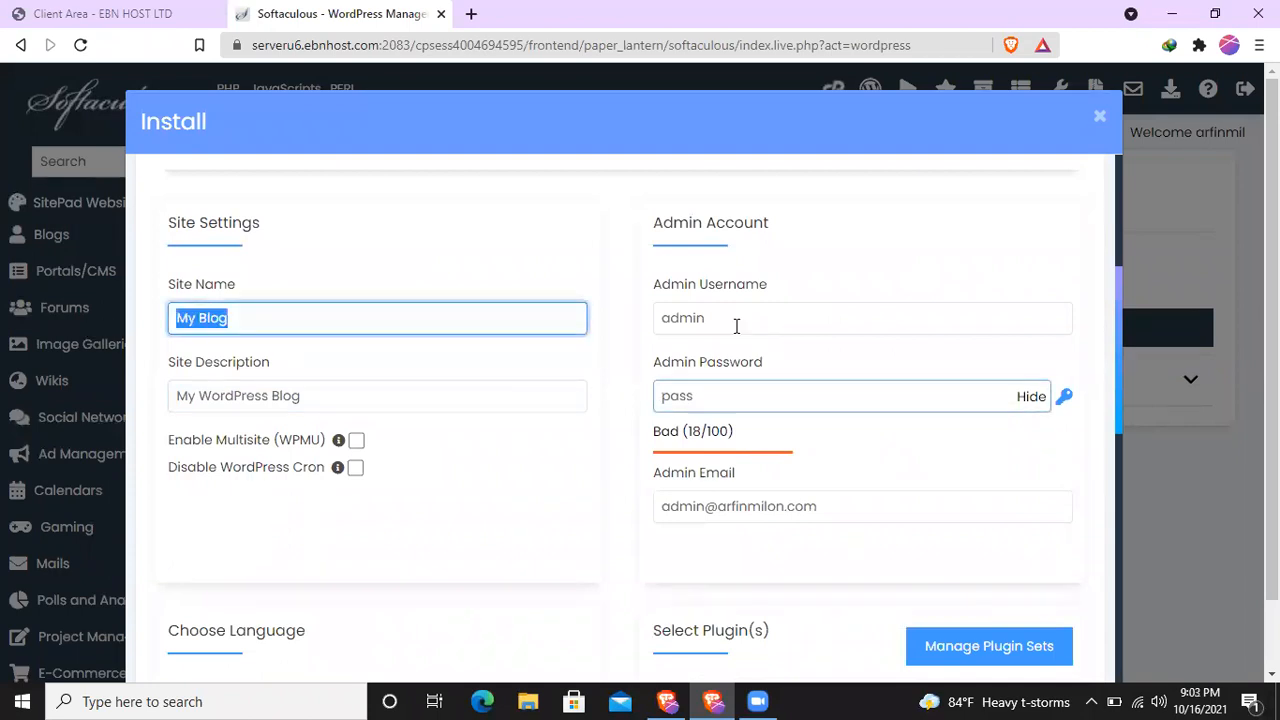
pyautogui.click(737, 318)
pyautogui.click(714, 400)
pyautogui.hotkey('ctrl', 'a')
pyautogui.press('BackSpace')
pyautogui.write('12')
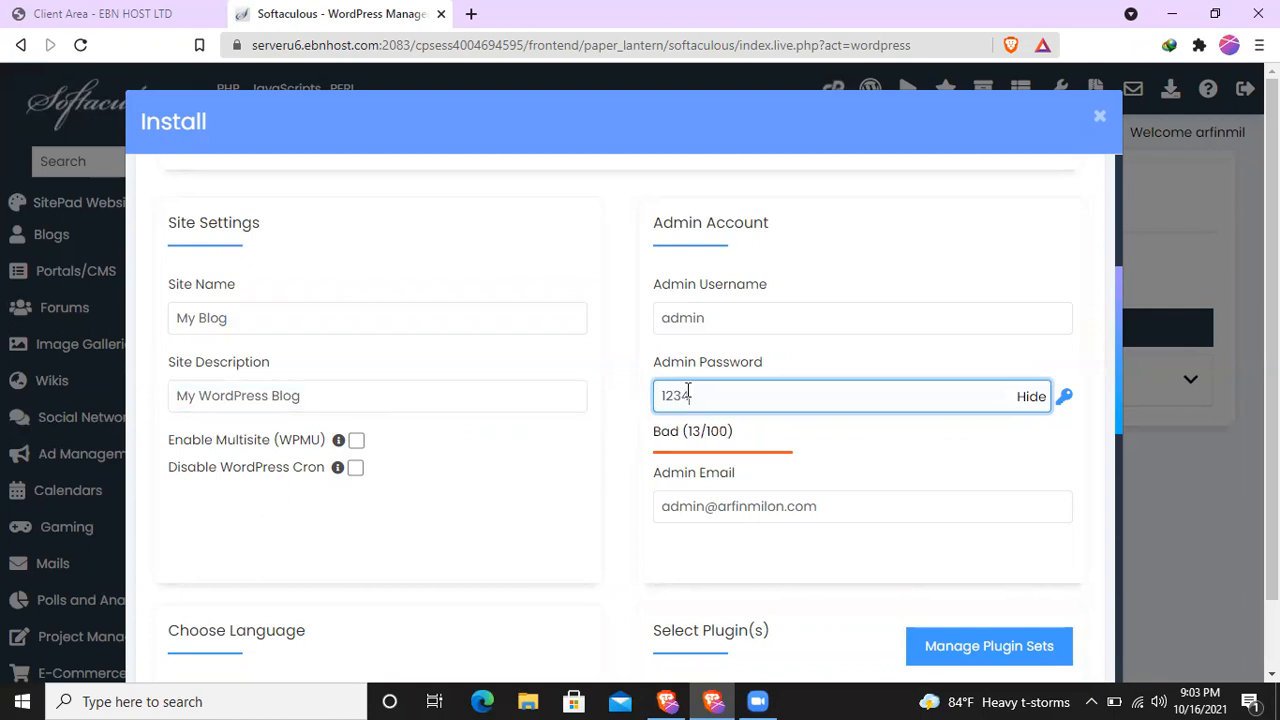
# - Review the installation form's directory, site settings, admin account, language and plugin options
pyautogui.scroll(-2, 605, 380)
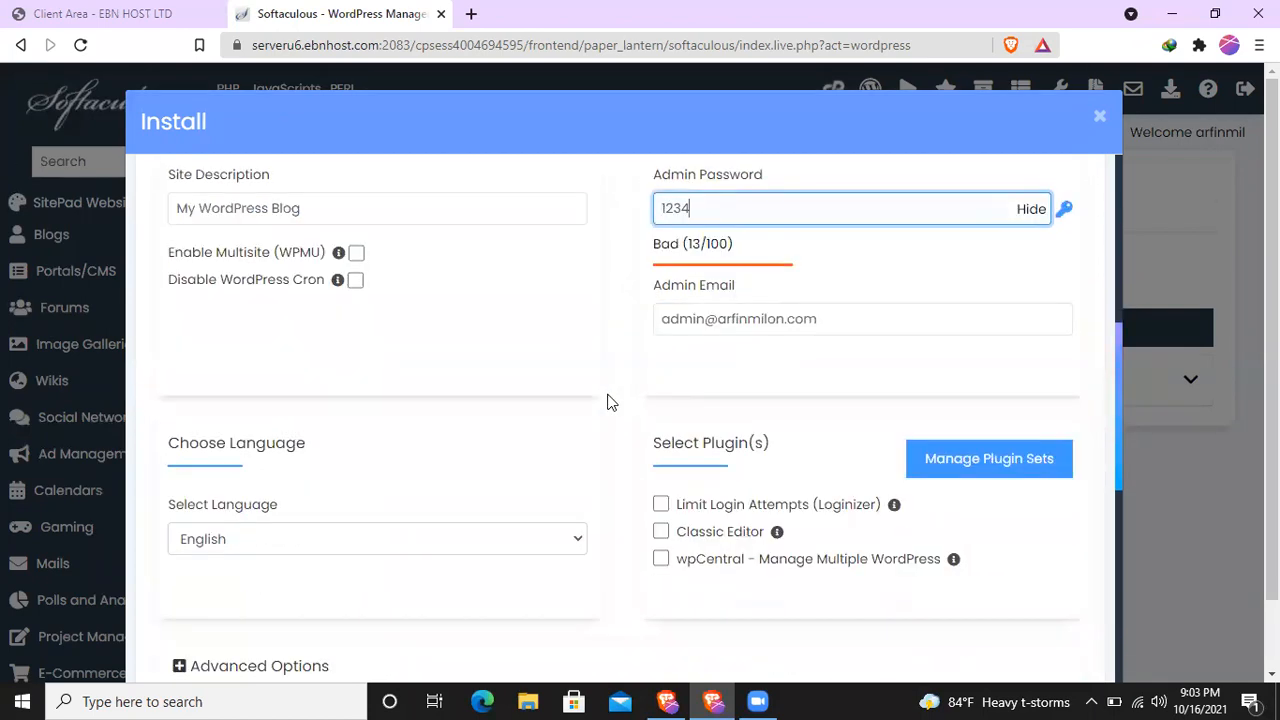
pyautogui.scroll(-2, 610, 402)
pyautogui.scroll(1, 611, 405)
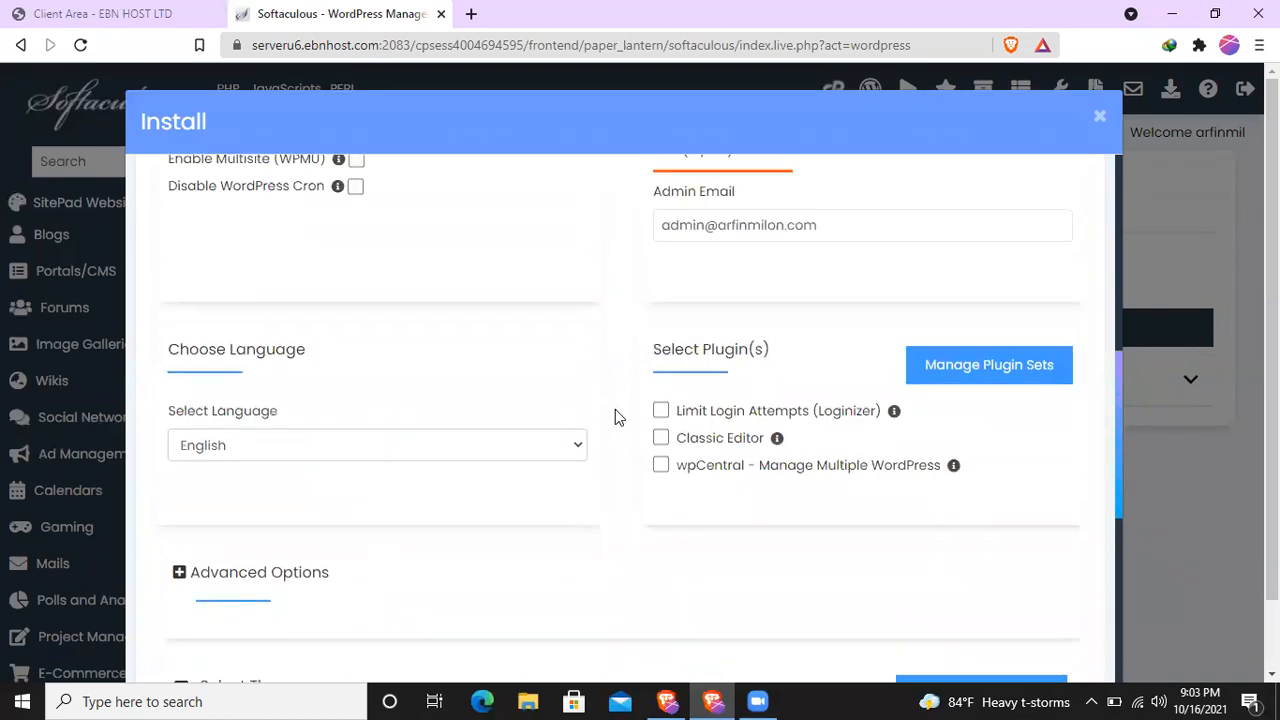
pyautogui.scroll(-3, 645, 445)
pyautogui.scroll(10, 629, 446)
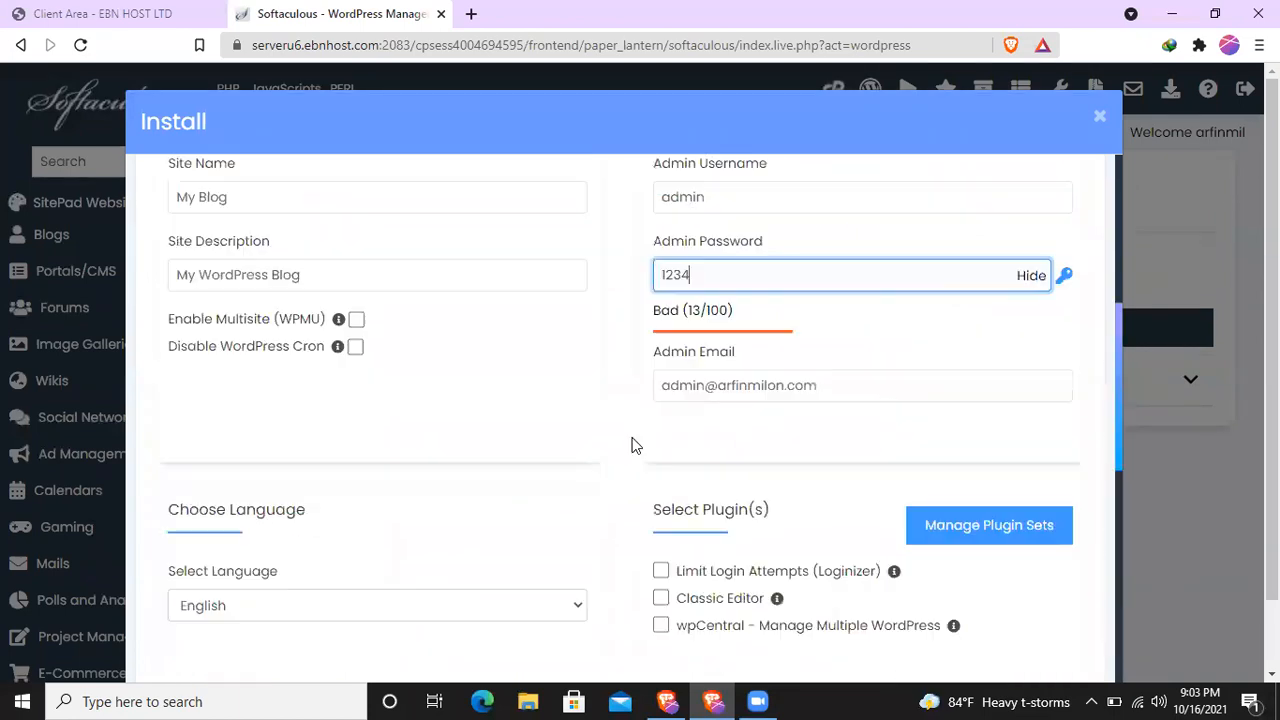
pyautogui.scroll(-2, 700, 440)
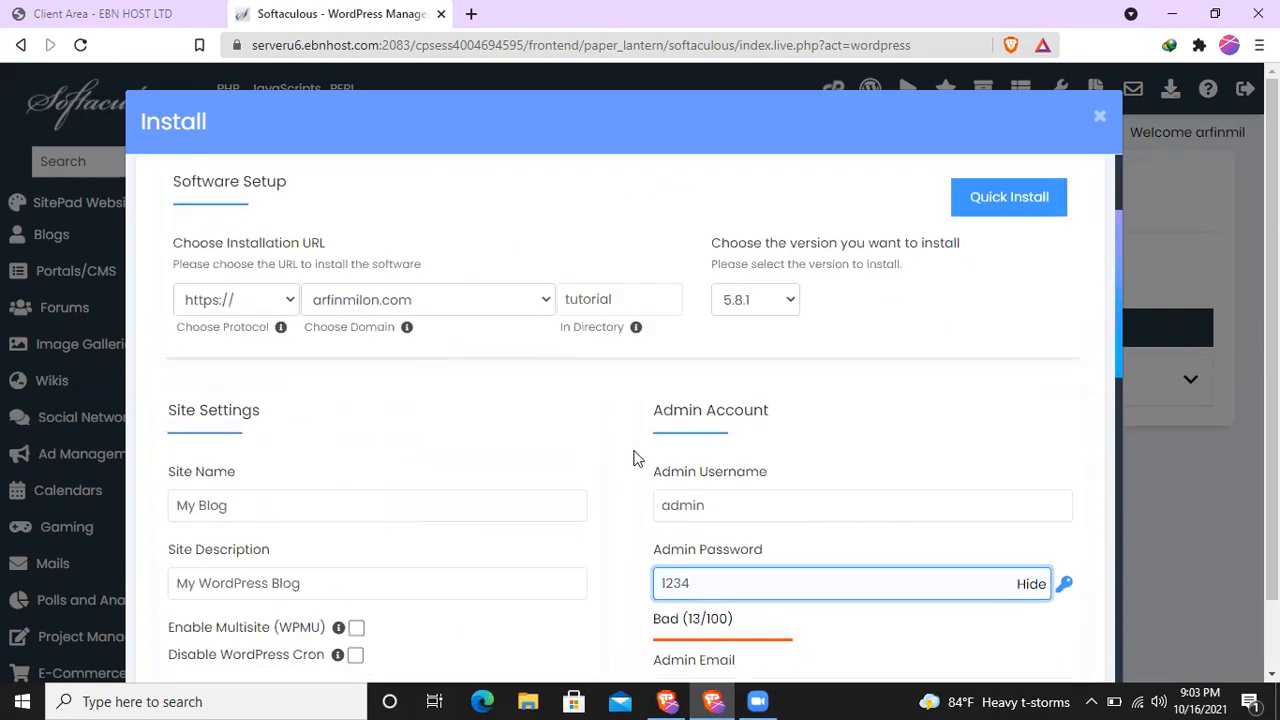
pyautogui.scroll(2, 528, 408)
pyautogui.press('Tab')
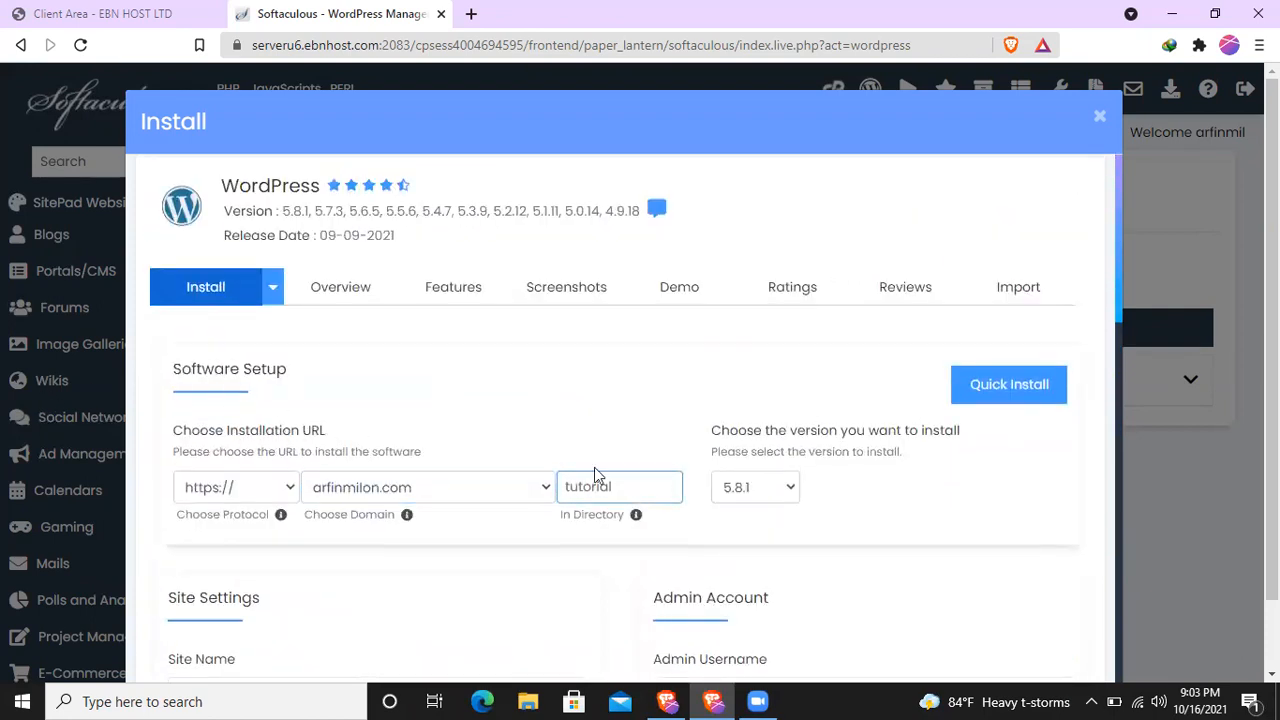
pyautogui.click(622, 486)
pyautogui.moveTo(566, 486); pyautogui.dragTo(626, 490)
pyautogui.scroll(-4, 626, 486)
pyautogui.click(717, 317)
pyautogui.click(546, 397)
pyautogui.scroll(2, 546, 400)
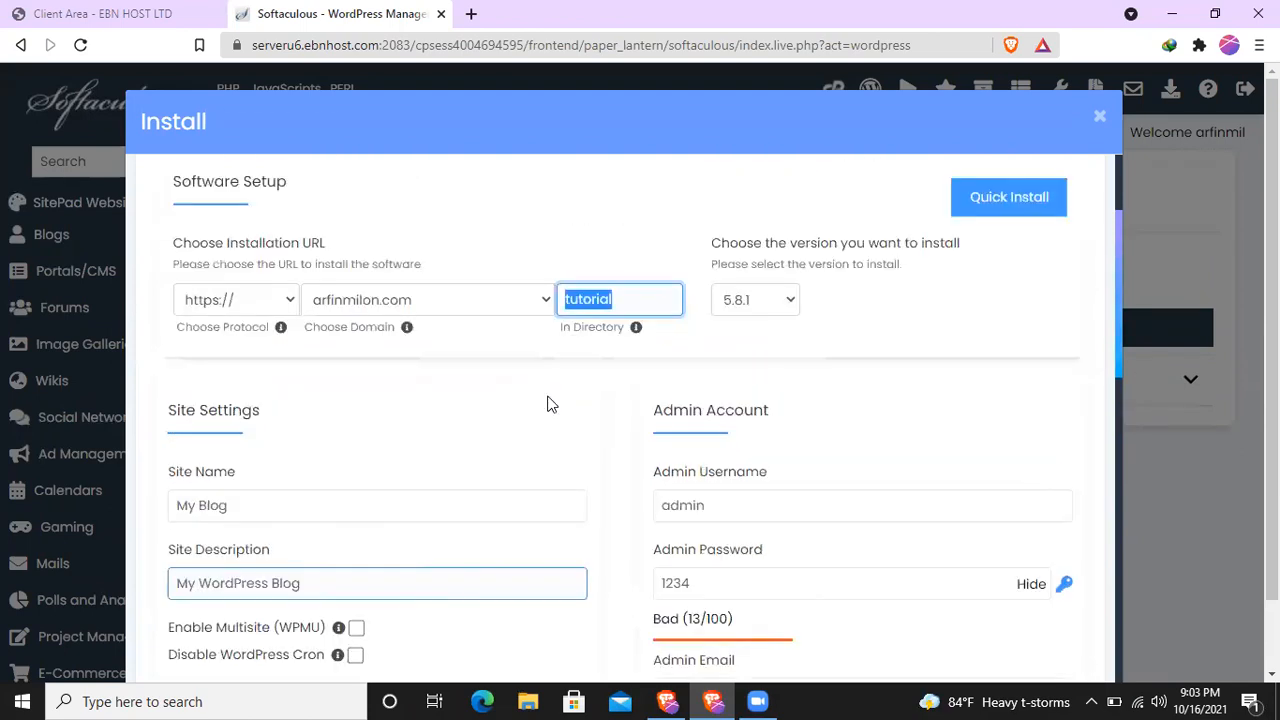
pyautogui.scroll(-3, 712, 446)
pyautogui.scroll(5, 667, 427)
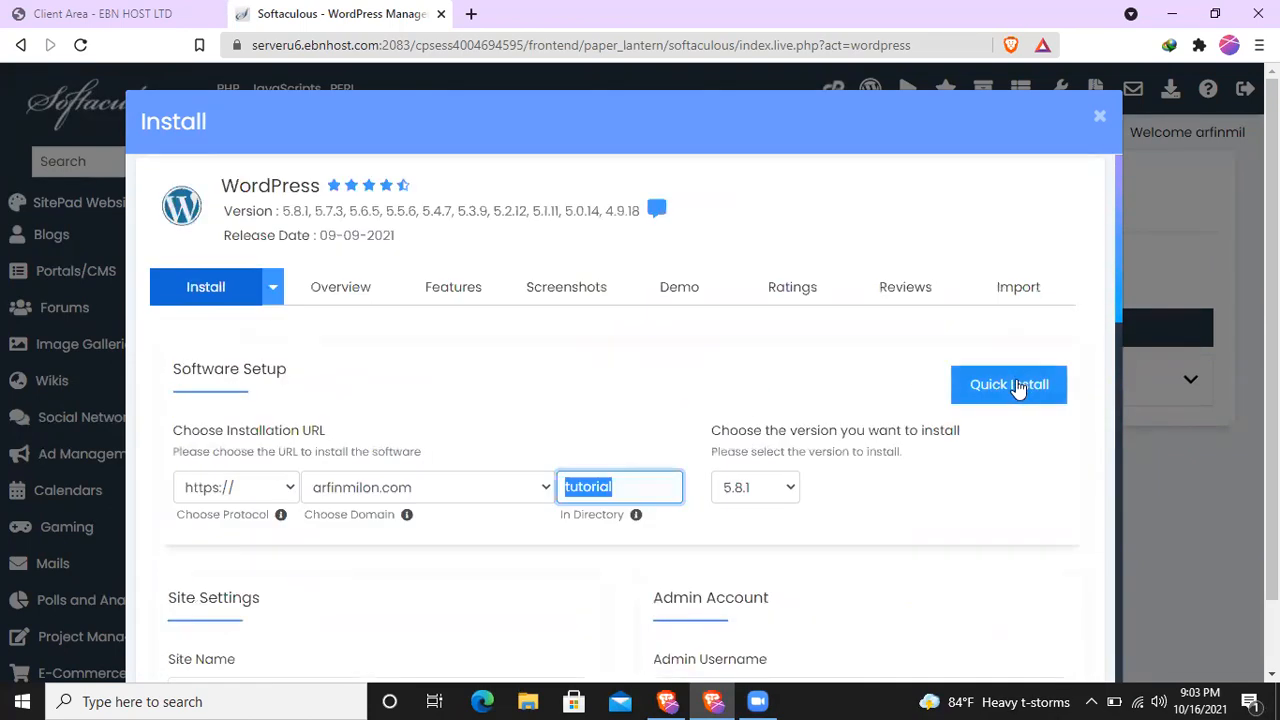
# - Switch to the Quick Install form and run the WordPress installation
pyautogui.click(1013, 390)
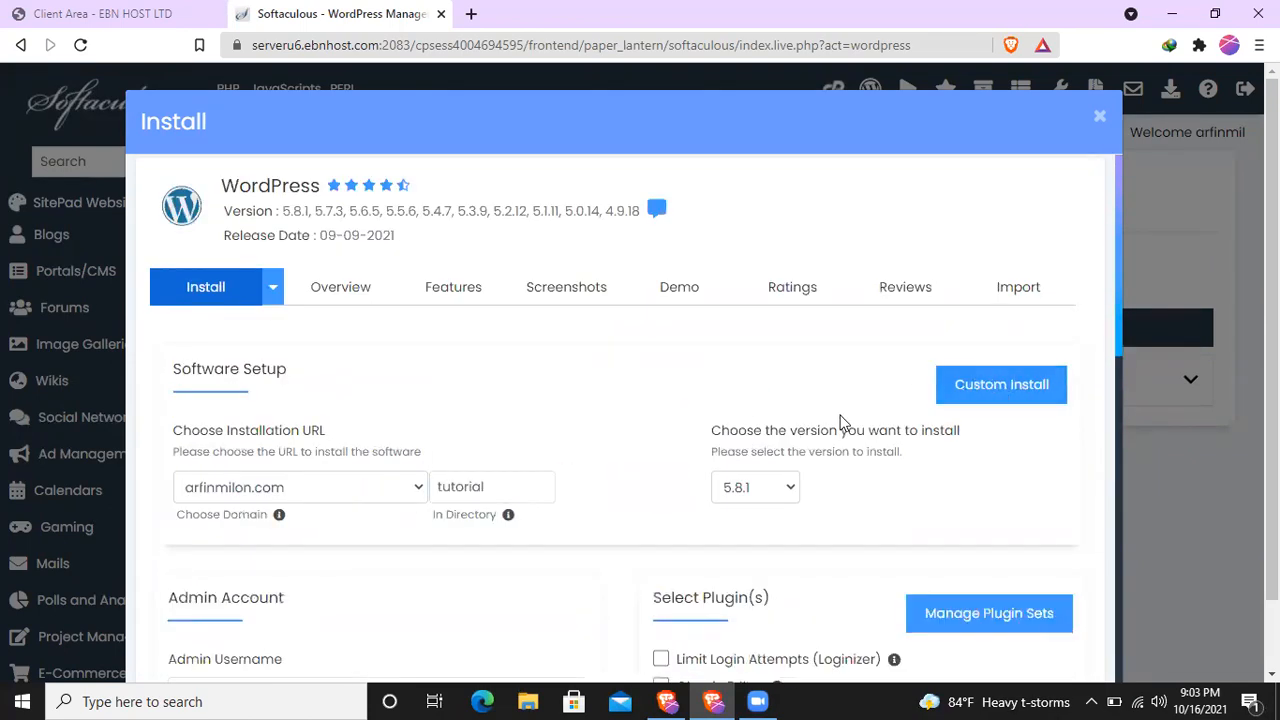
pyautogui.scroll(-5, 590, 427)
pyautogui.scroll(-5, 600, 430)
pyautogui.click(611, 581)
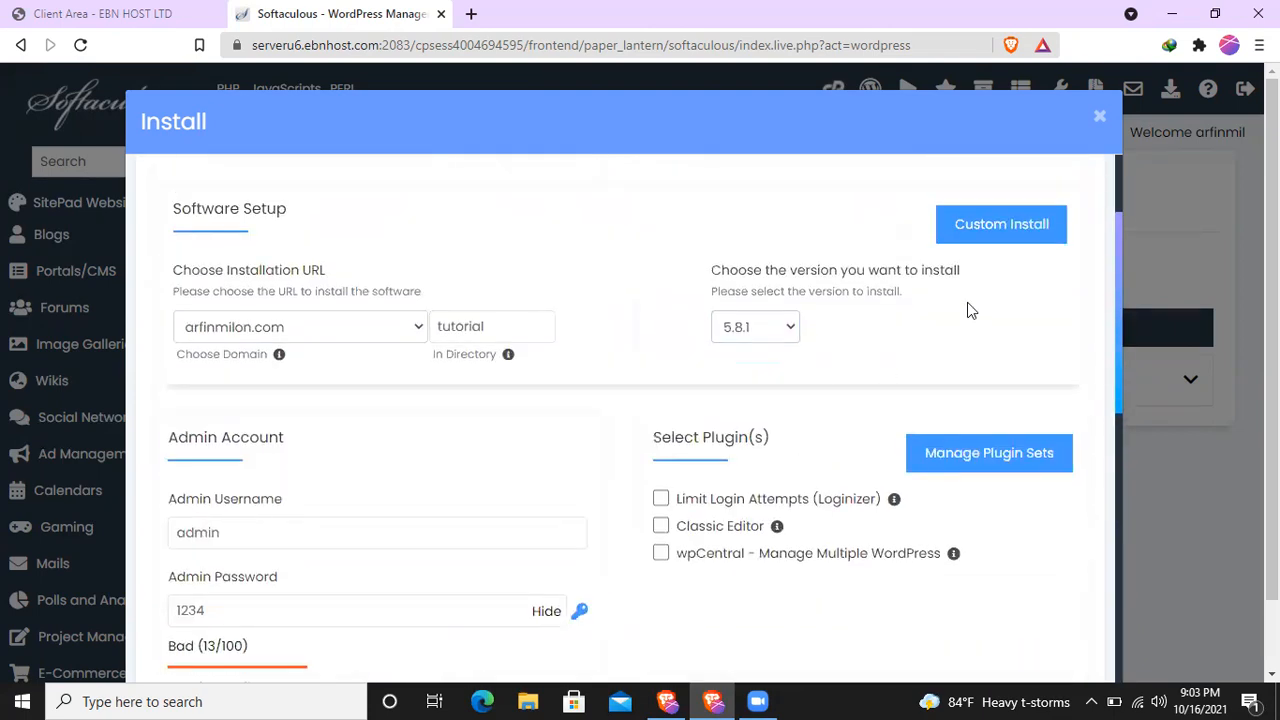
pyautogui.scroll(-10, 766, 471)
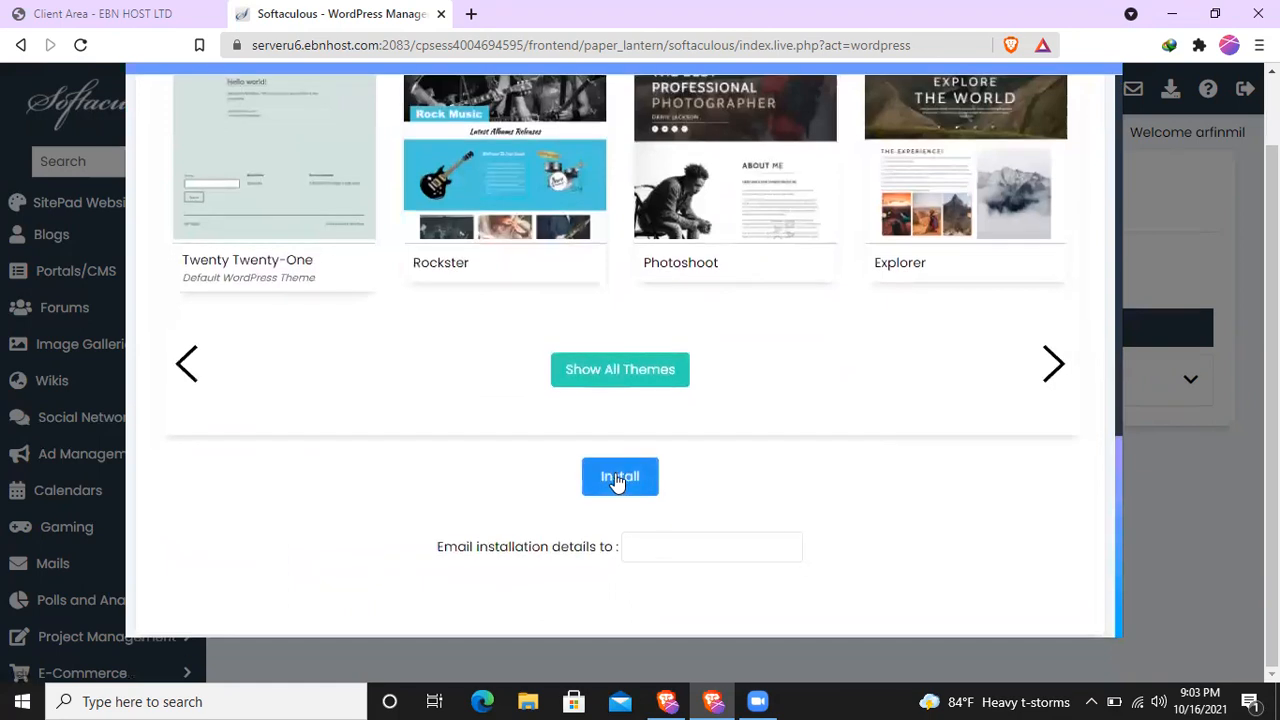
pyautogui.click(615, 478)
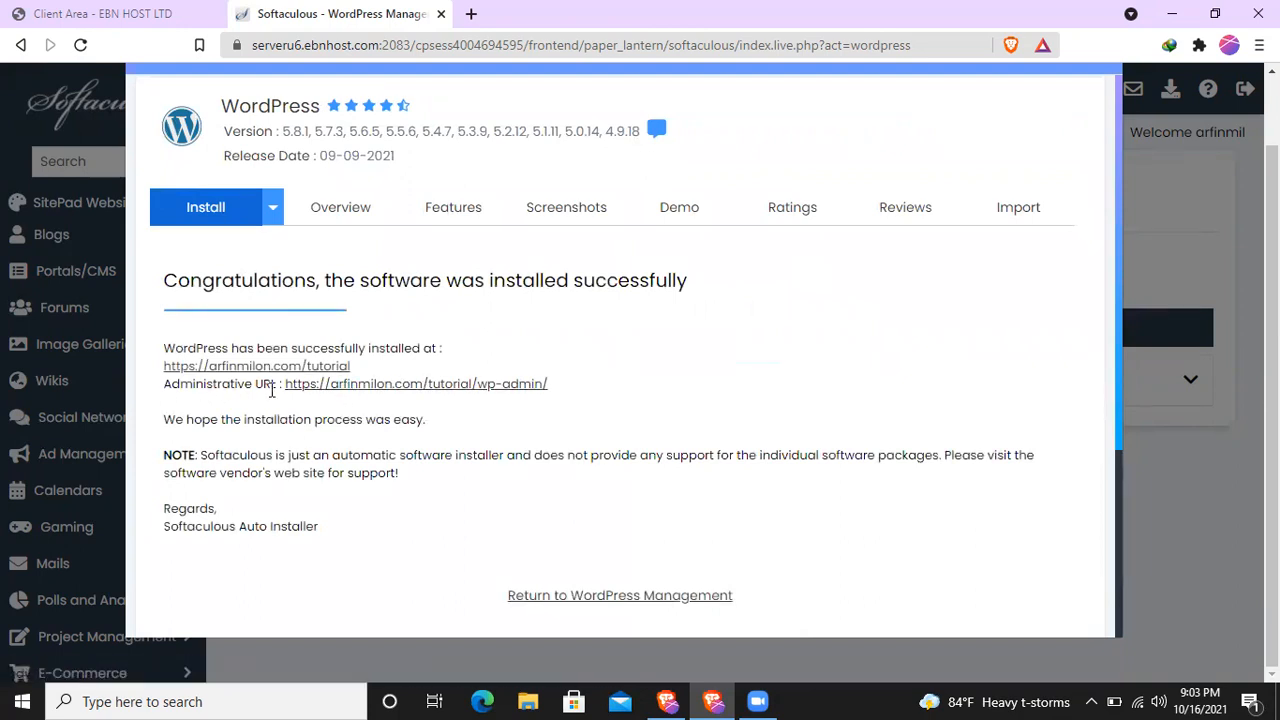
# - Open the installed tutorial site and its wp-admin administrative URL in separate browser tabs
pyautogui.click(386, 388)
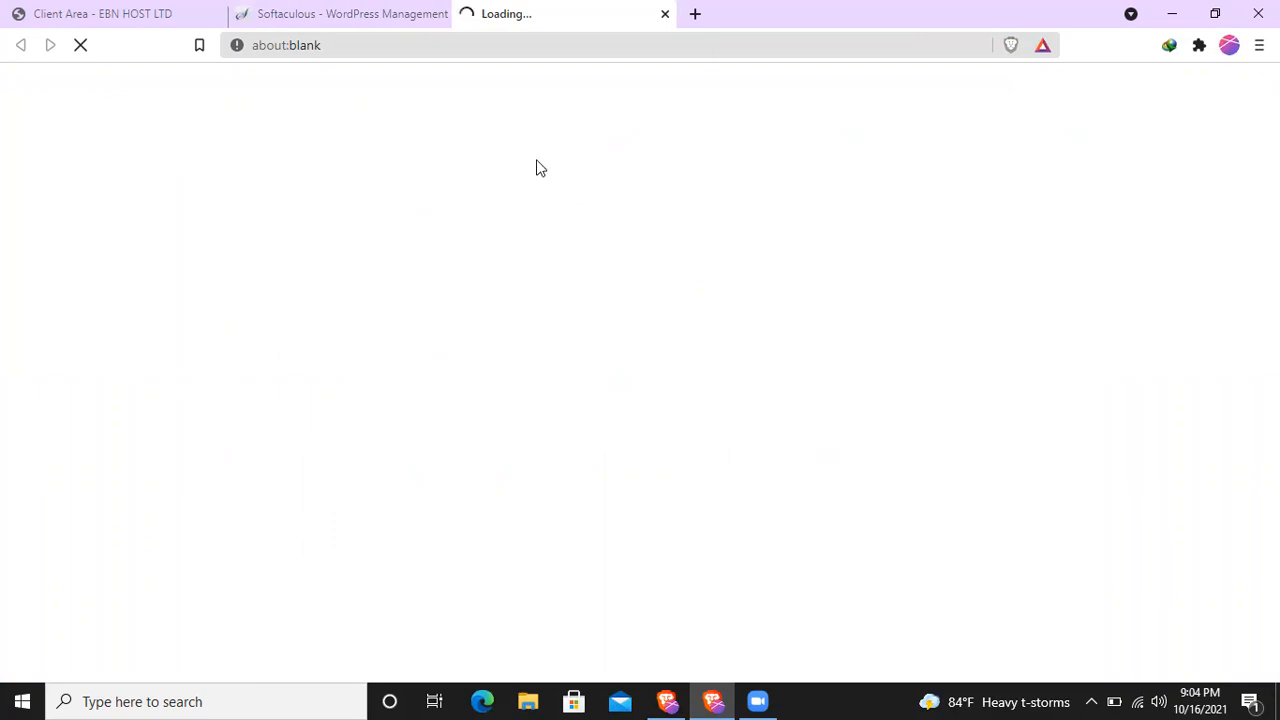
pyautogui.click(314, 13)
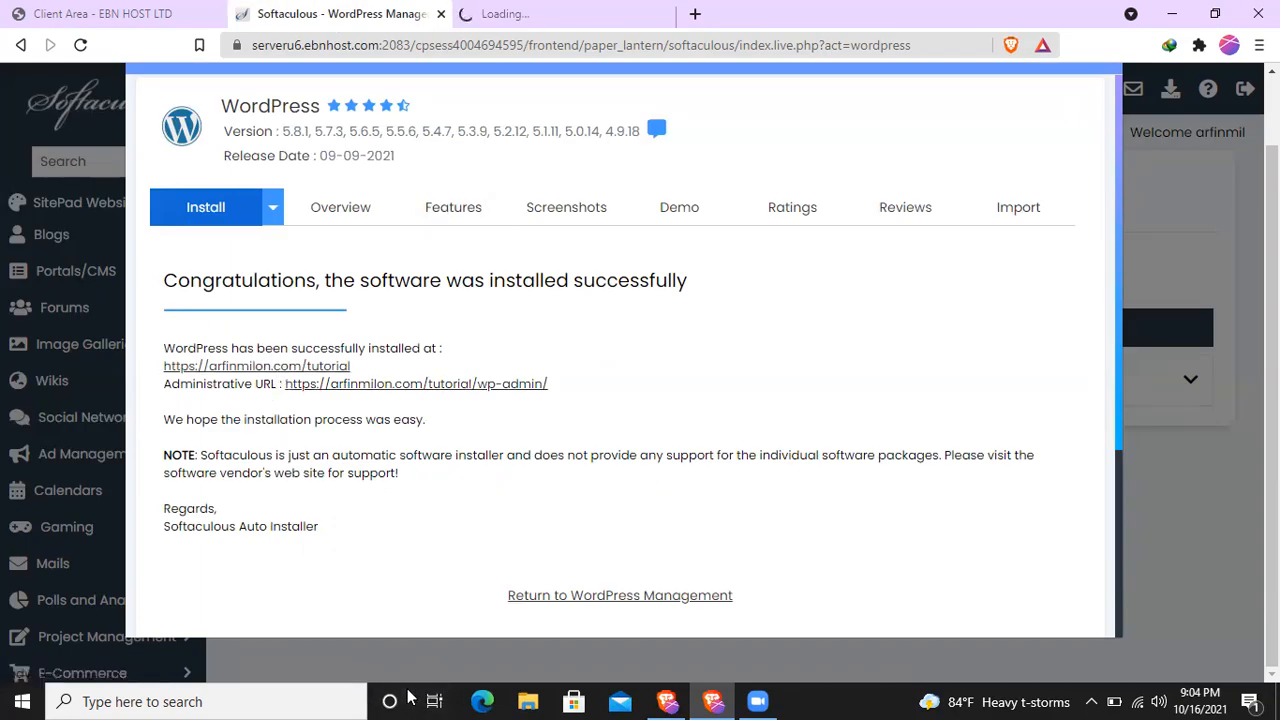
pyautogui.click(520, 13)
pyautogui.click(360, 12)
pyautogui.click(296, 368)
pyautogui.click(720, 13)
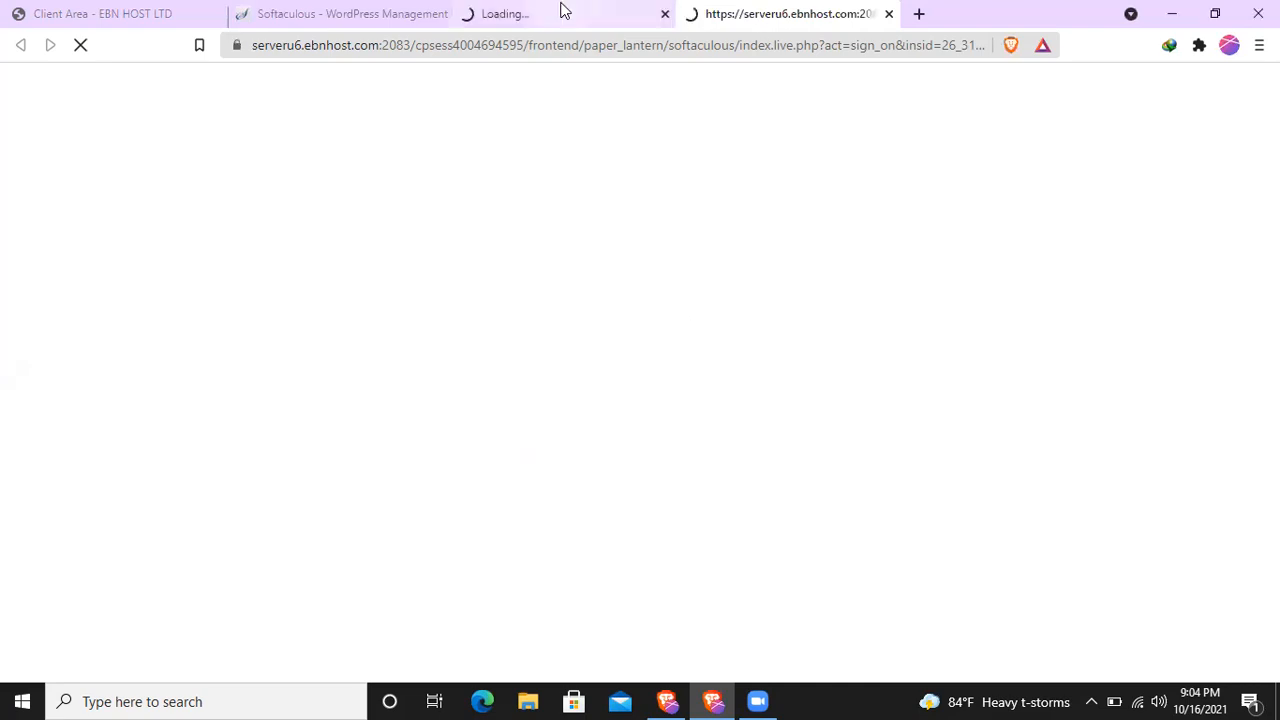
pyautogui.click(560, 12)
pyautogui.click(389, 12)
pyautogui.scroll(2, 671, 386)
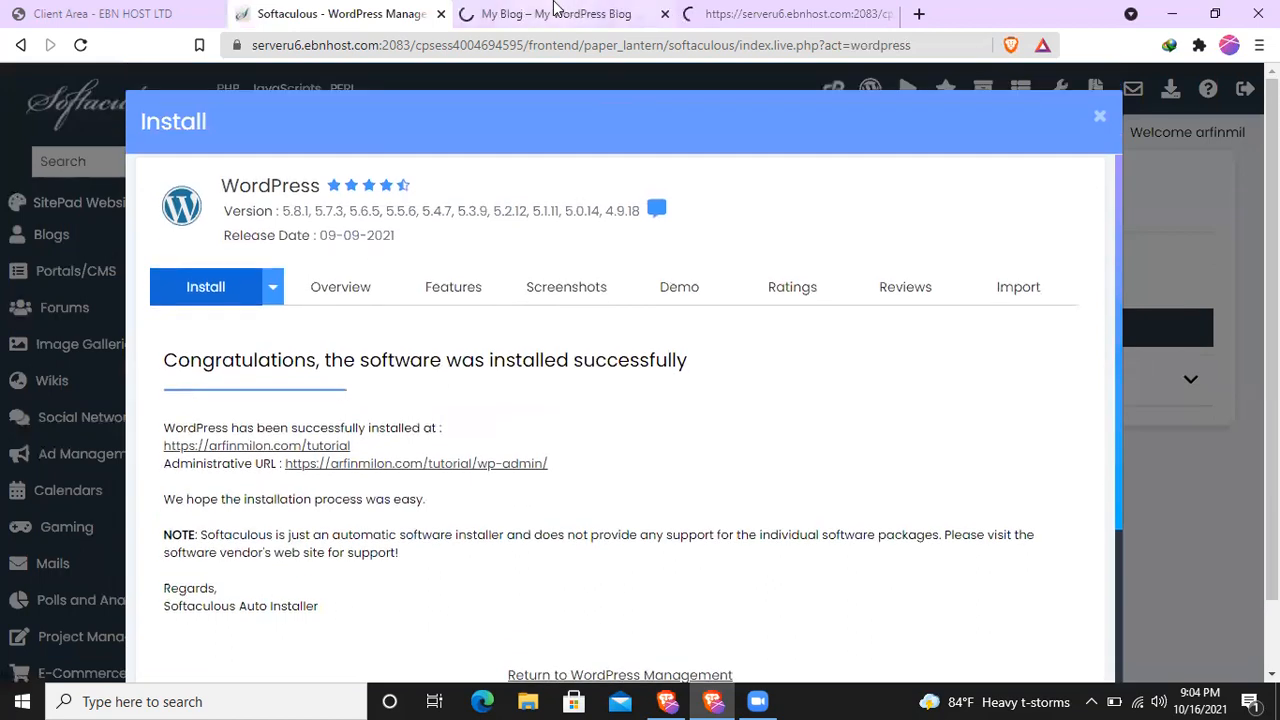
pyautogui.click(580, 13)
pyautogui.click(714, 10)
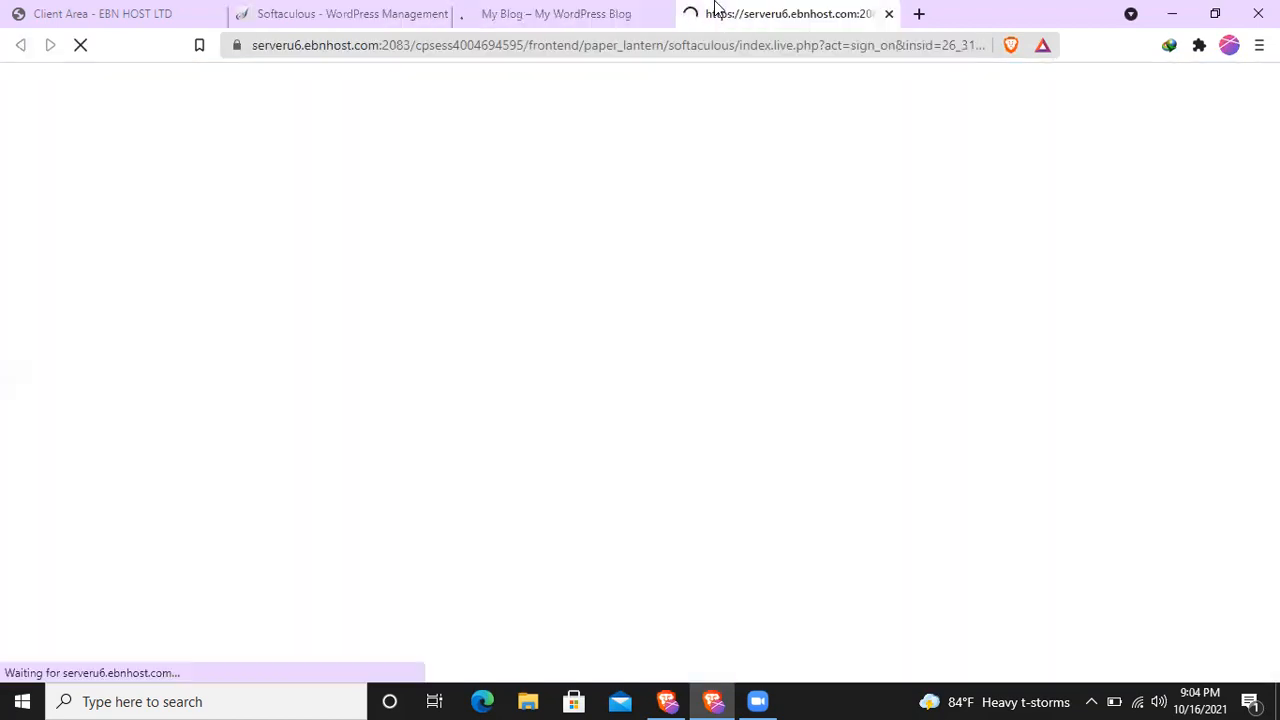
pyautogui.click(521, 12)
pyautogui.click(322, 10)
pyautogui.click(100, 12)
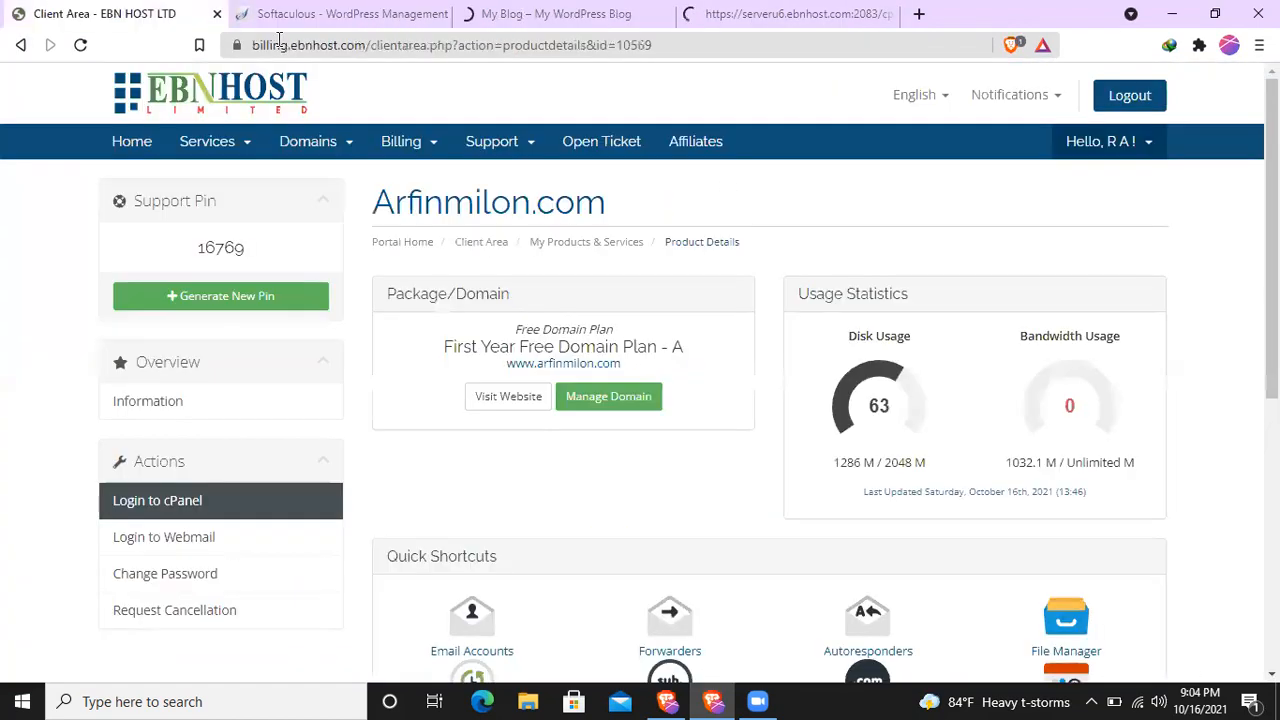
pyautogui.click(322, 10)
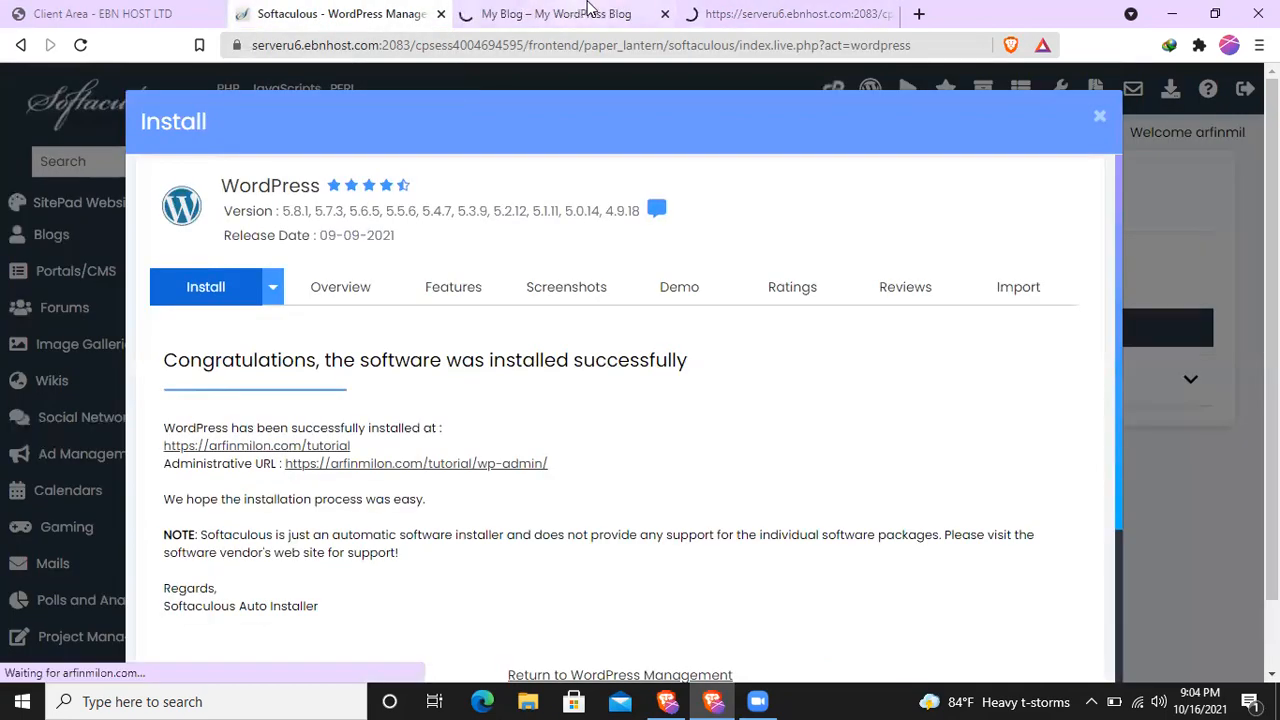
# - Check the loading blog and admin sign-on pages, and look over the hosting plan's details in the EBN HOST client area
pyautogui.click(556, 13)
pyautogui.click(760, 14)
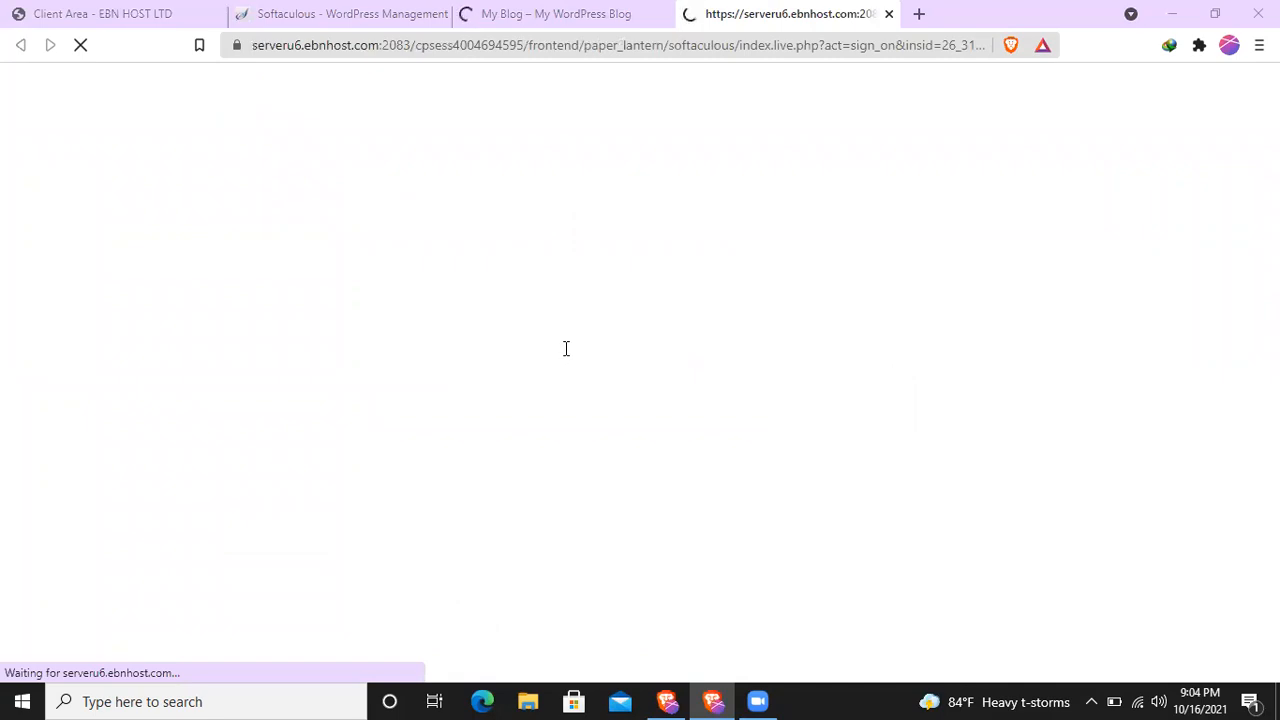
pyautogui.click(62, 12)
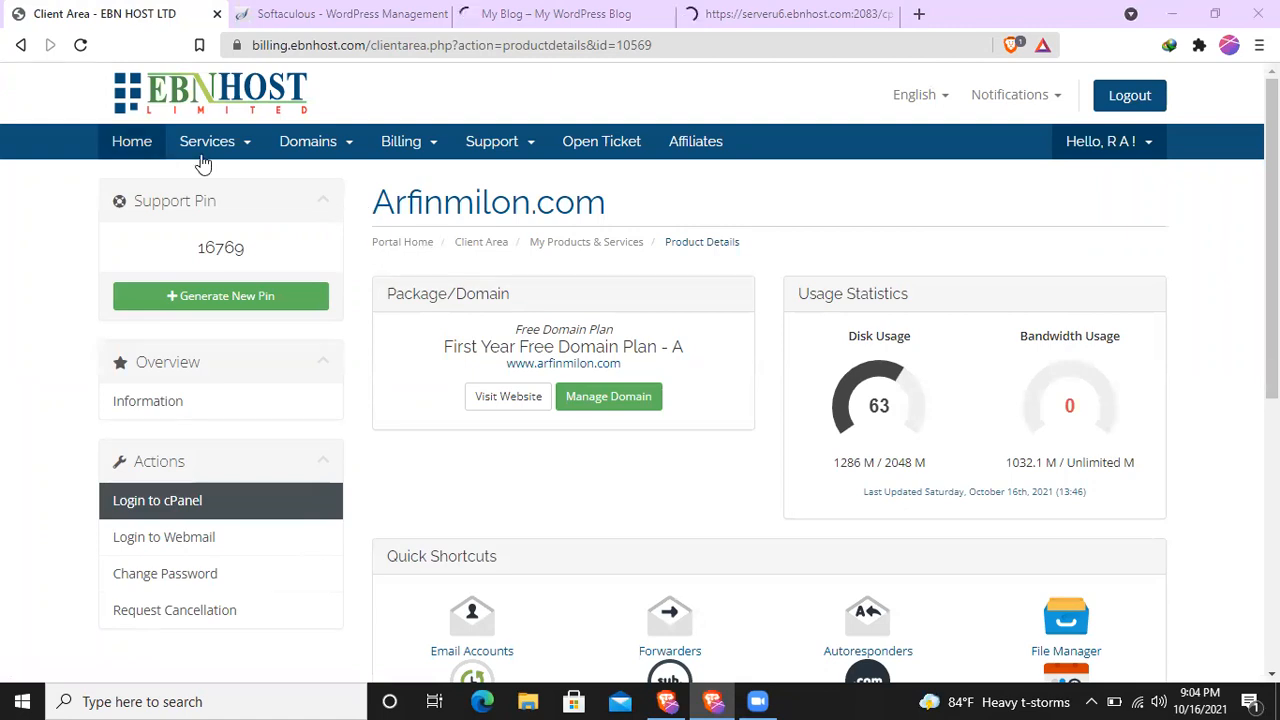
pyautogui.scroll(-3, 346, 391)
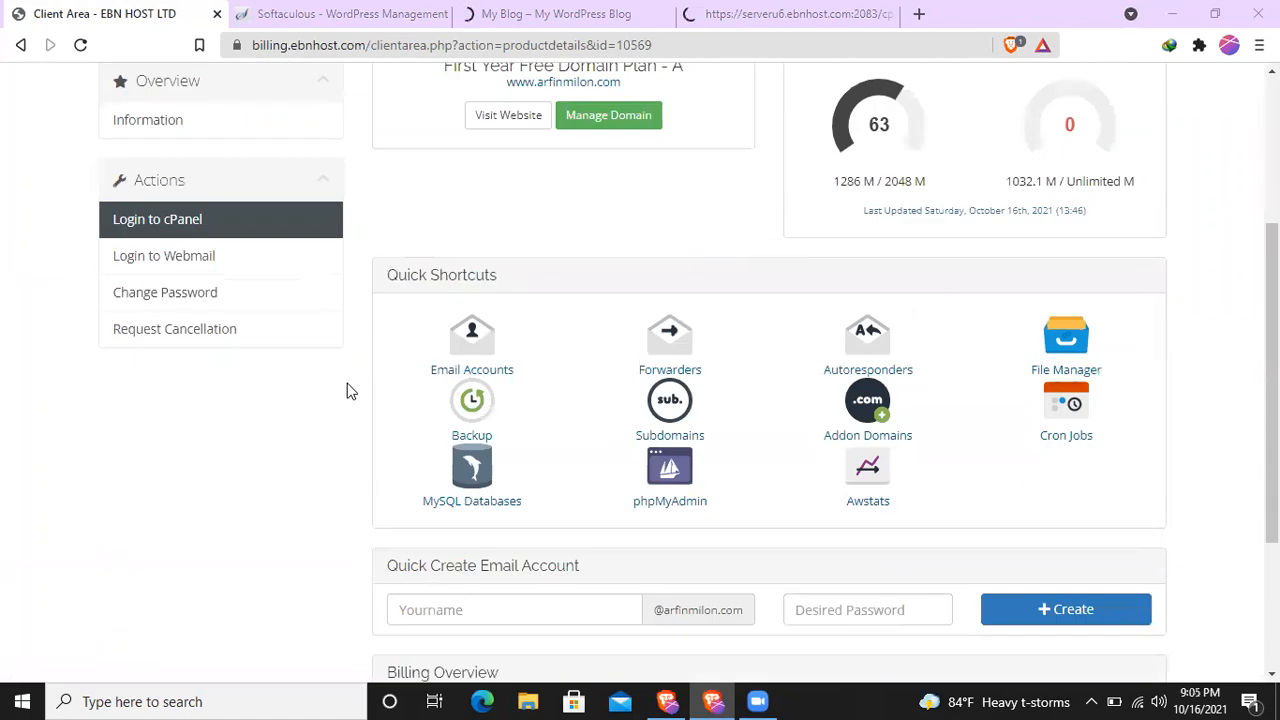
pyautogui.scroll(3, 347, 391)
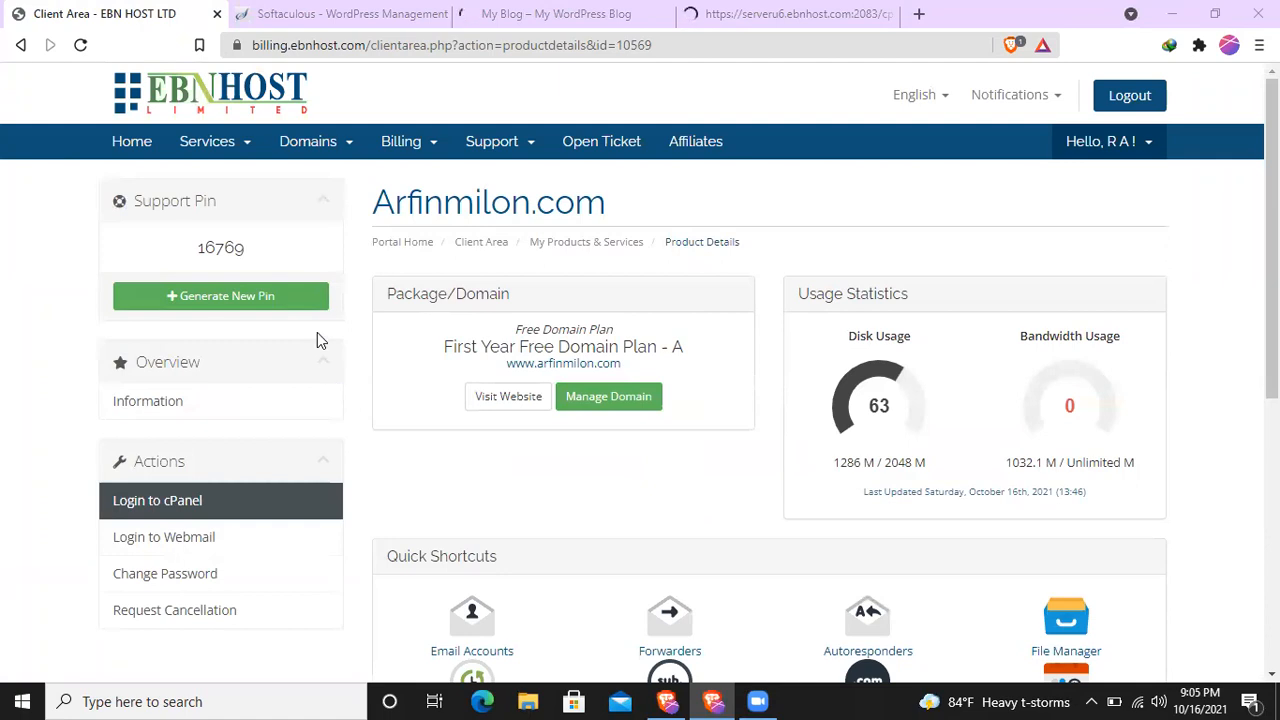
# - Go to the client area's home page and open the product details of the active First Year Free Domain Plan - A
pyautogui.click(134, 143)
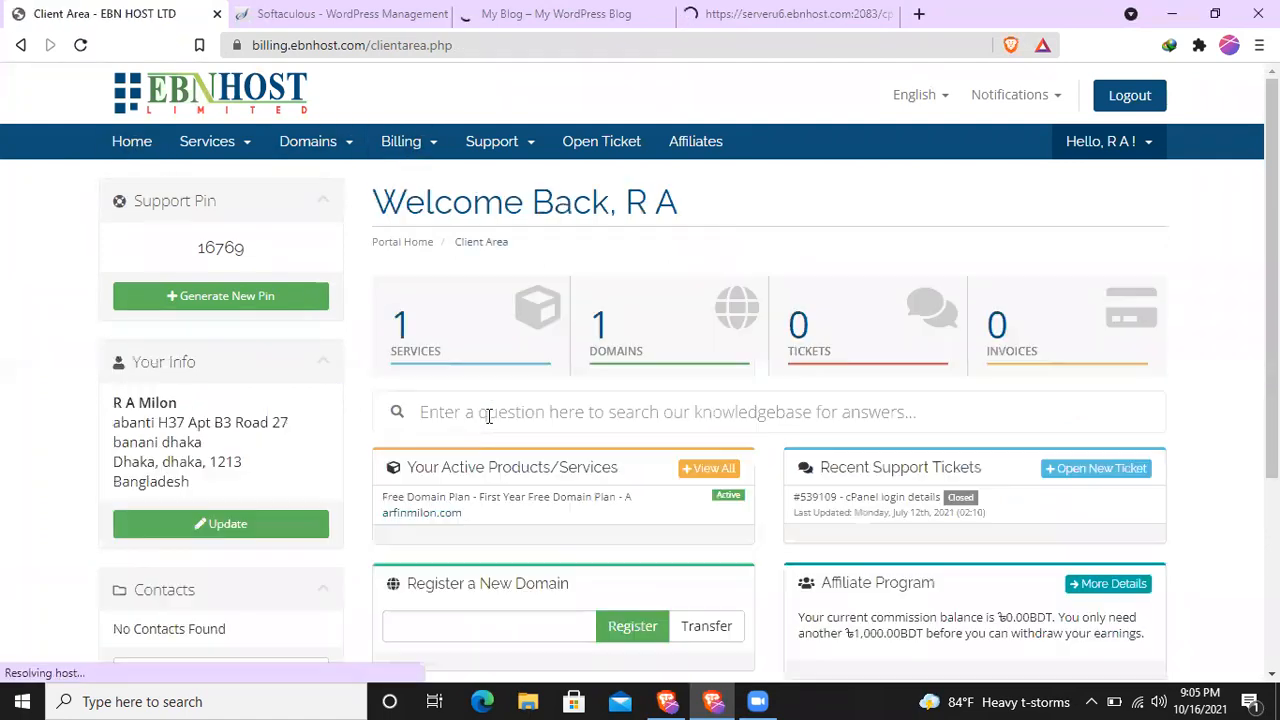
pyautogui.scroll(-1, 600, 420)
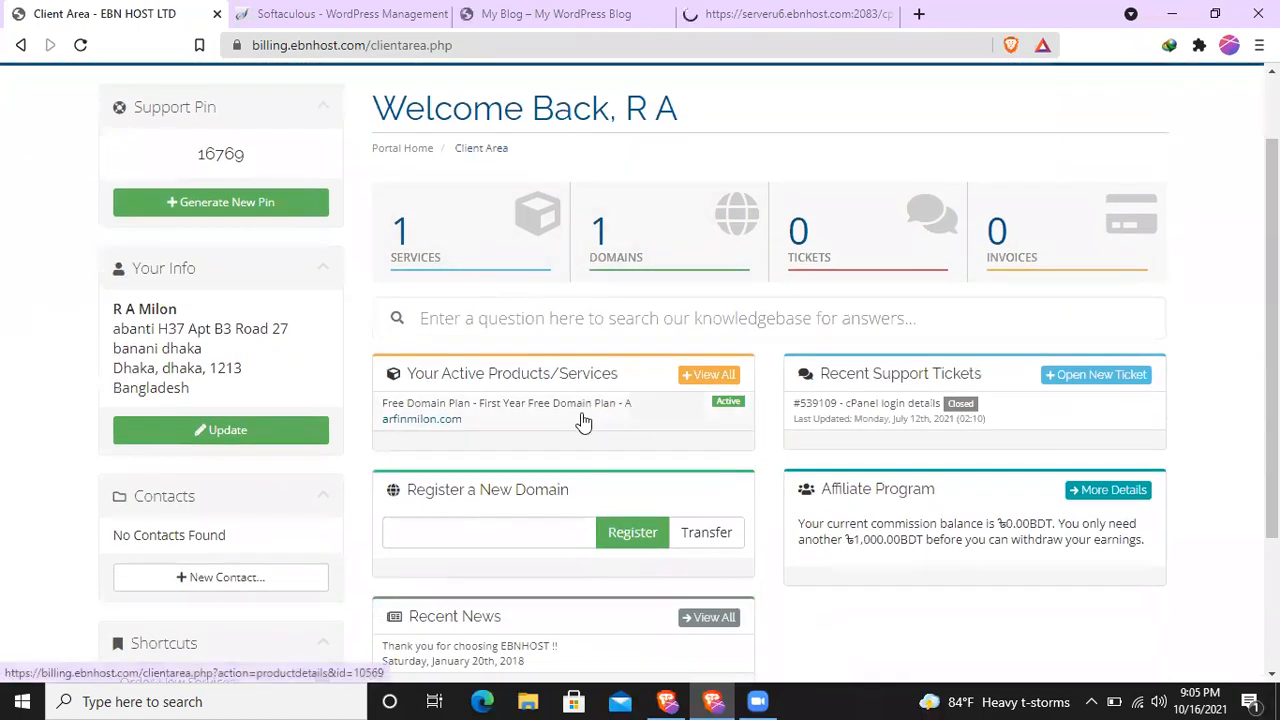
pyautogui.click(617, 418)
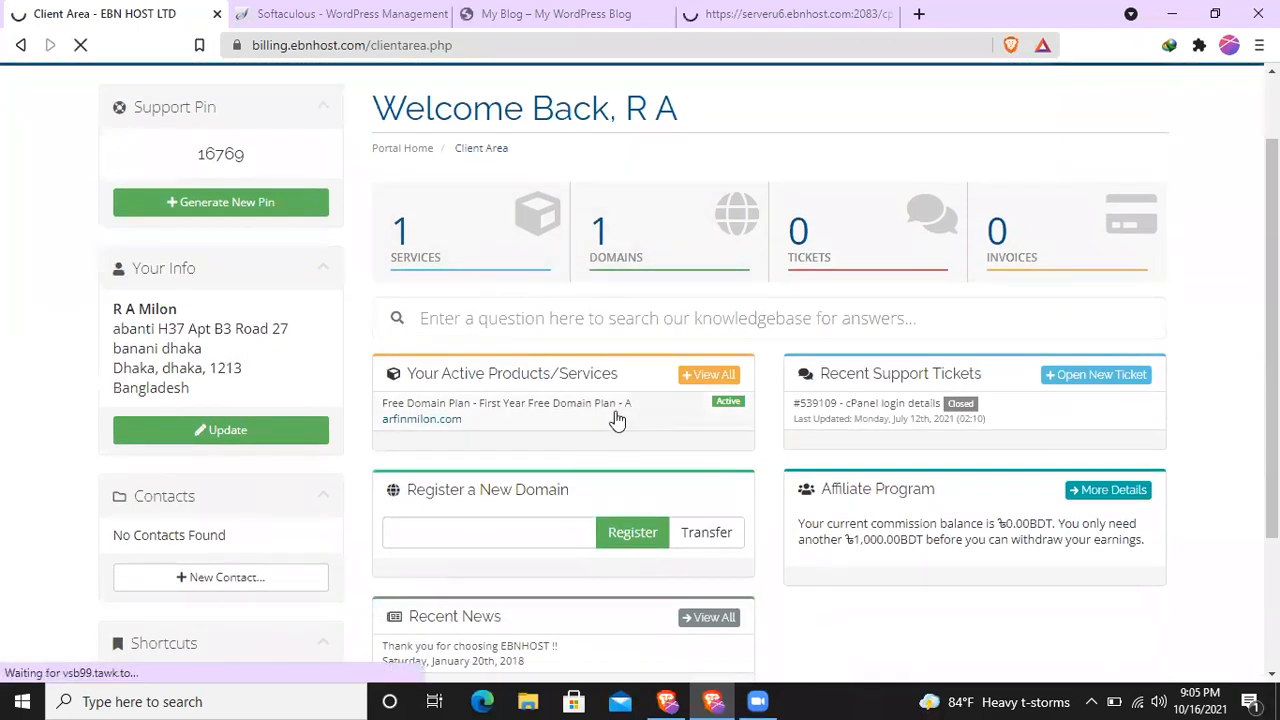
pyautogui.scroll(-2, 697, 428)
pyautogui.scroll(2, 694, 428)
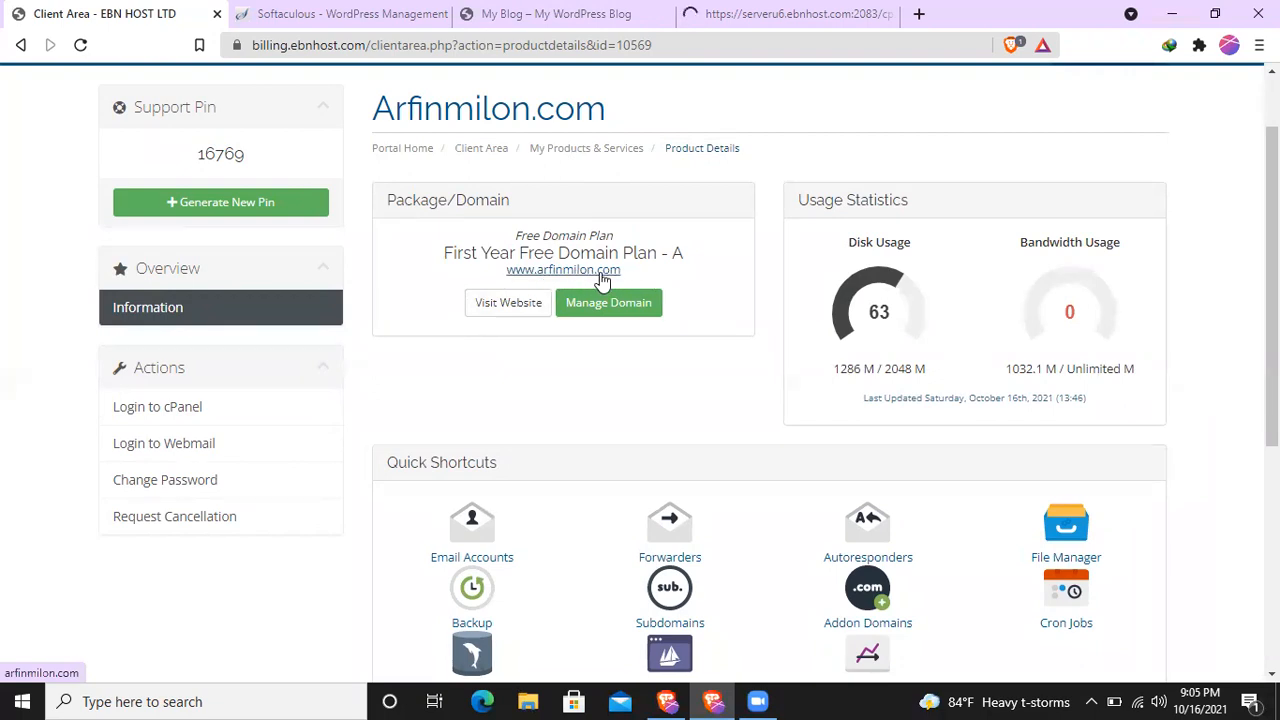
# - Search Google for "namechecp" in a new browser tab
pyautogui.click(756, 10)
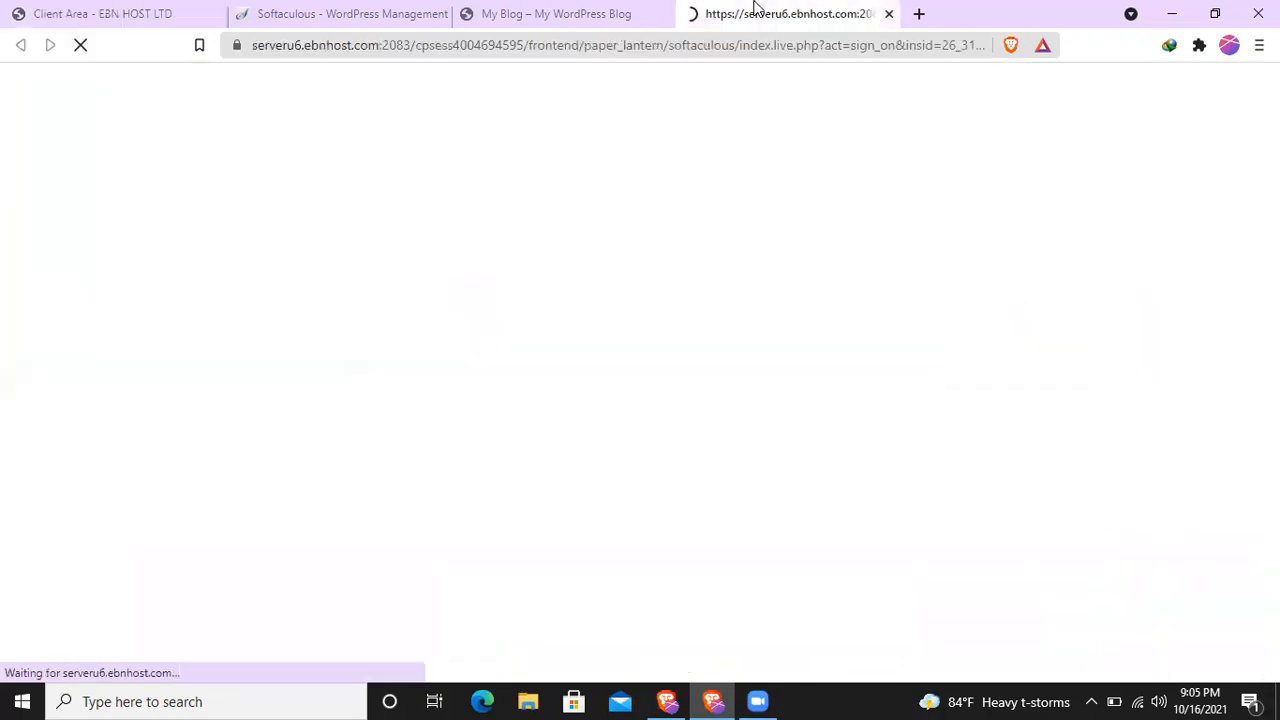
pyautogui.click(921, 15)
pyautogui.click(555, 41)
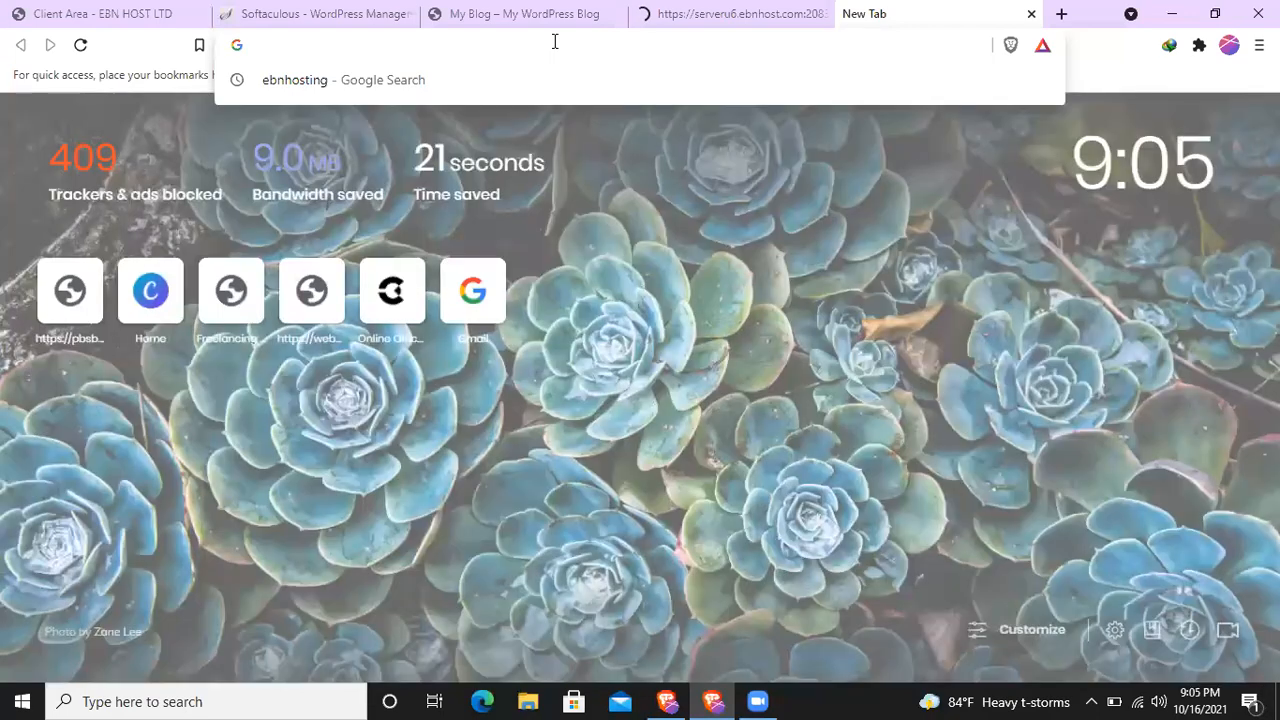
pyautogui.write('na')
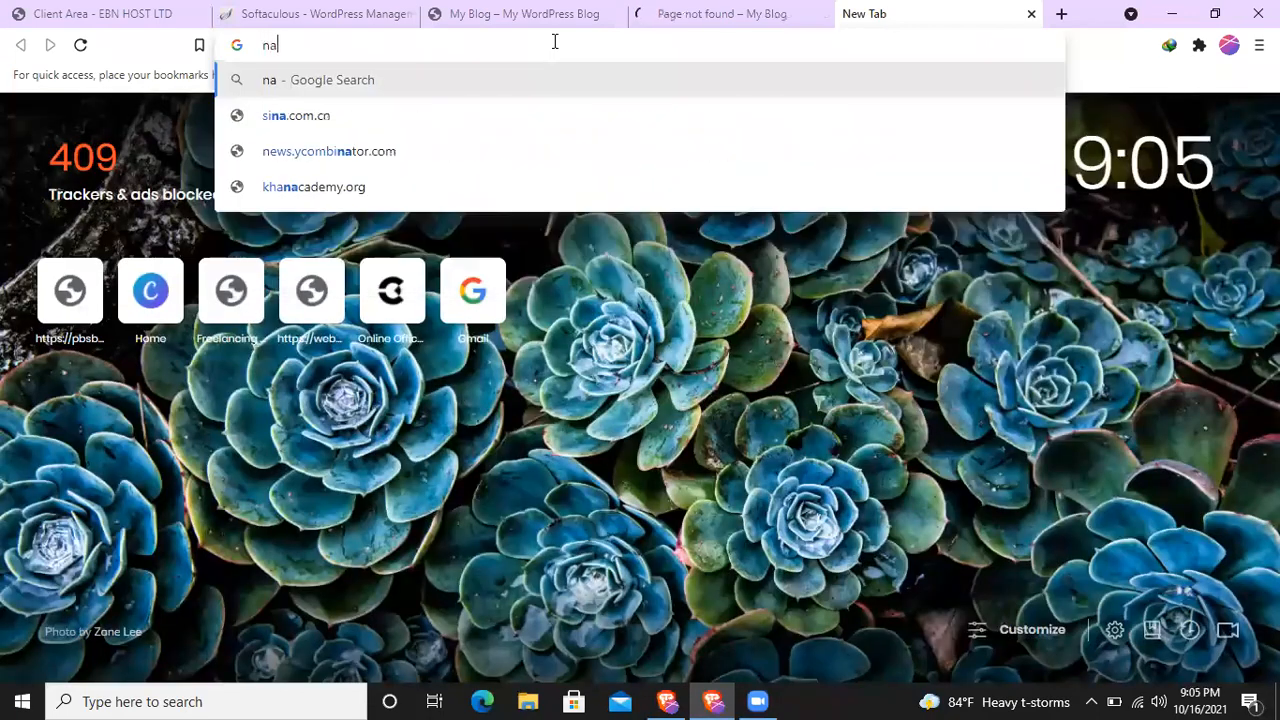
pyautogui.write('mecheck')
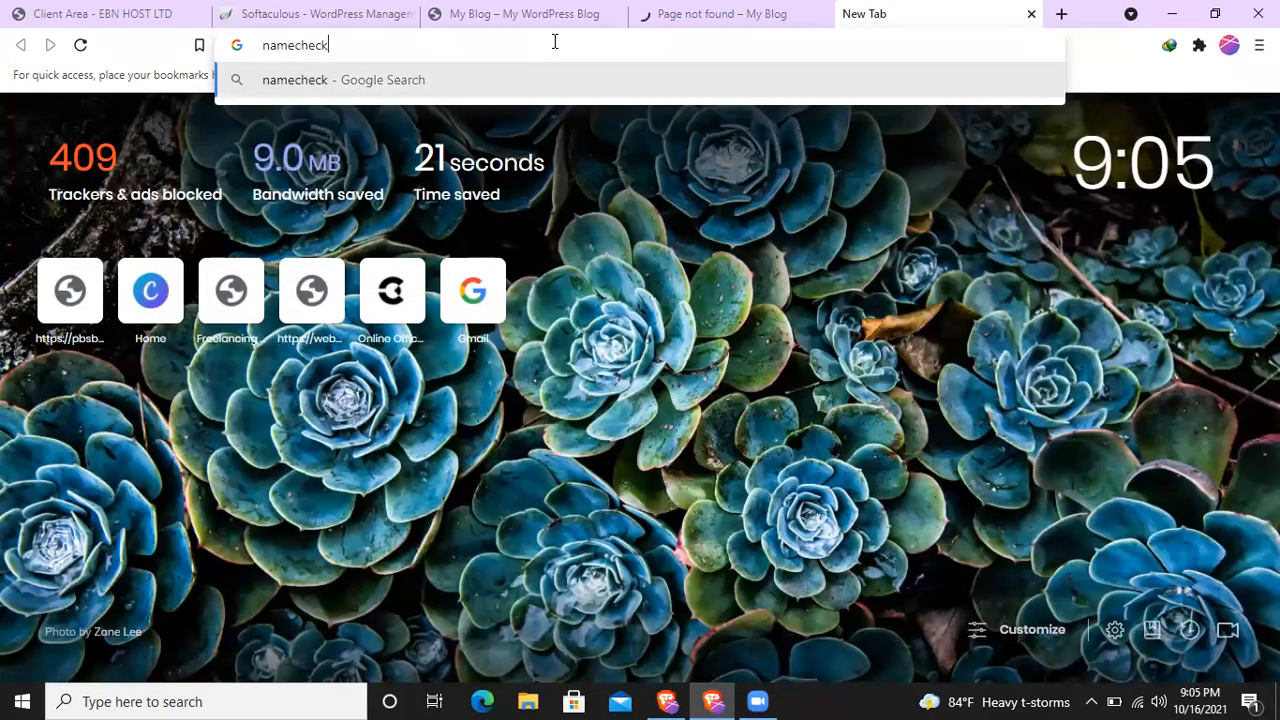
pyautogui.press('BackSpace')
pyautogui.write('p')
pyautogui.press('Return')
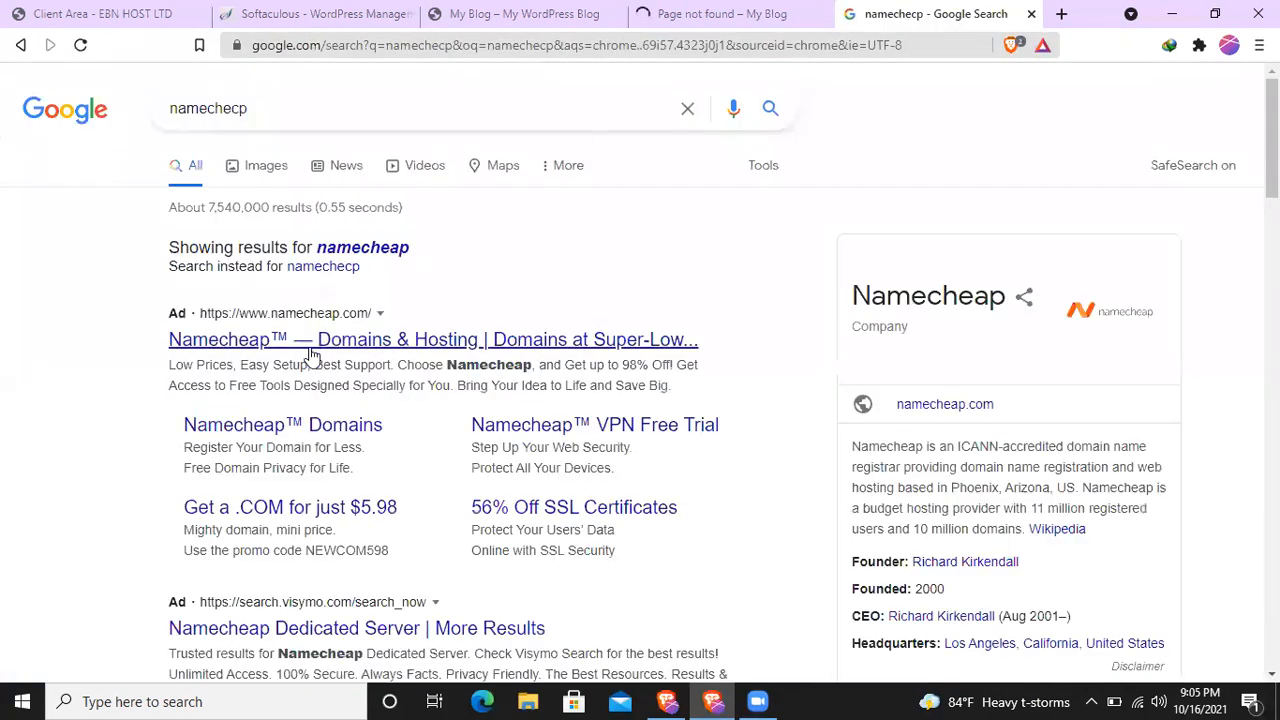
# - Open the Namecheap website from its non-advertised entry in the search results
pyautogui.scroll(-4, 330, 400)
pyautogui.scroll(-3, 348, 432)
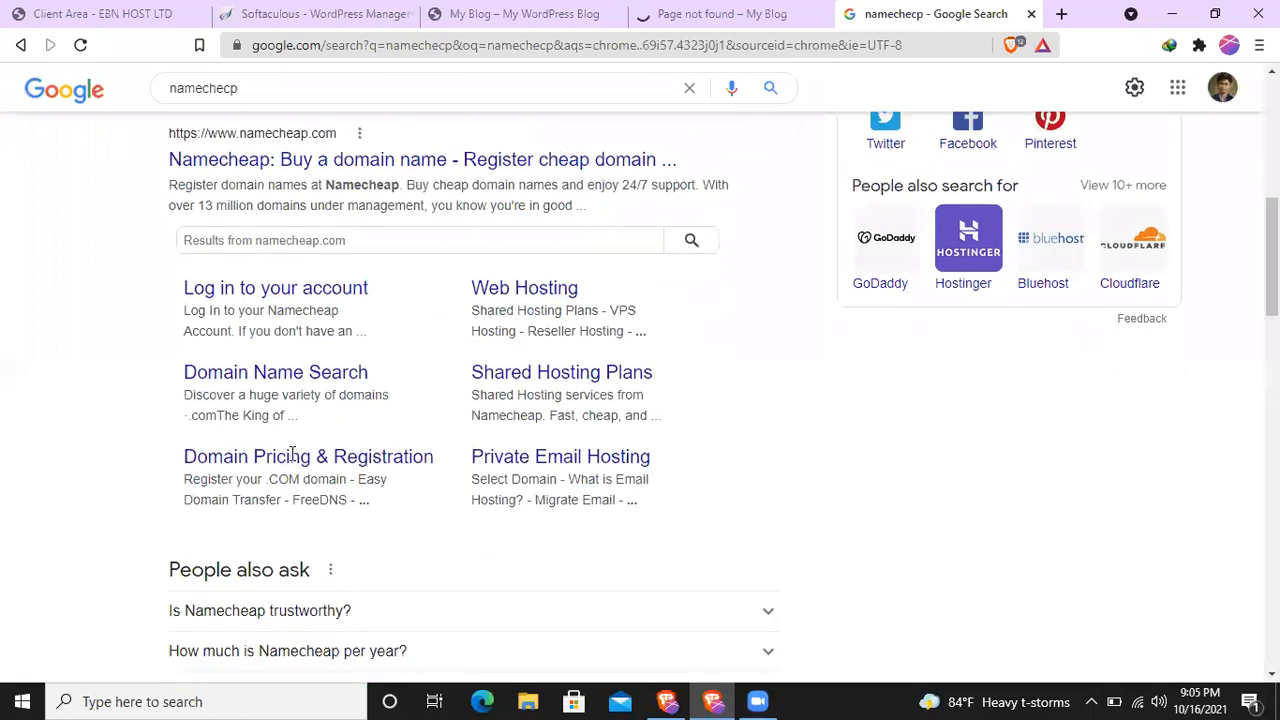
pyautogui.click(323, 135)
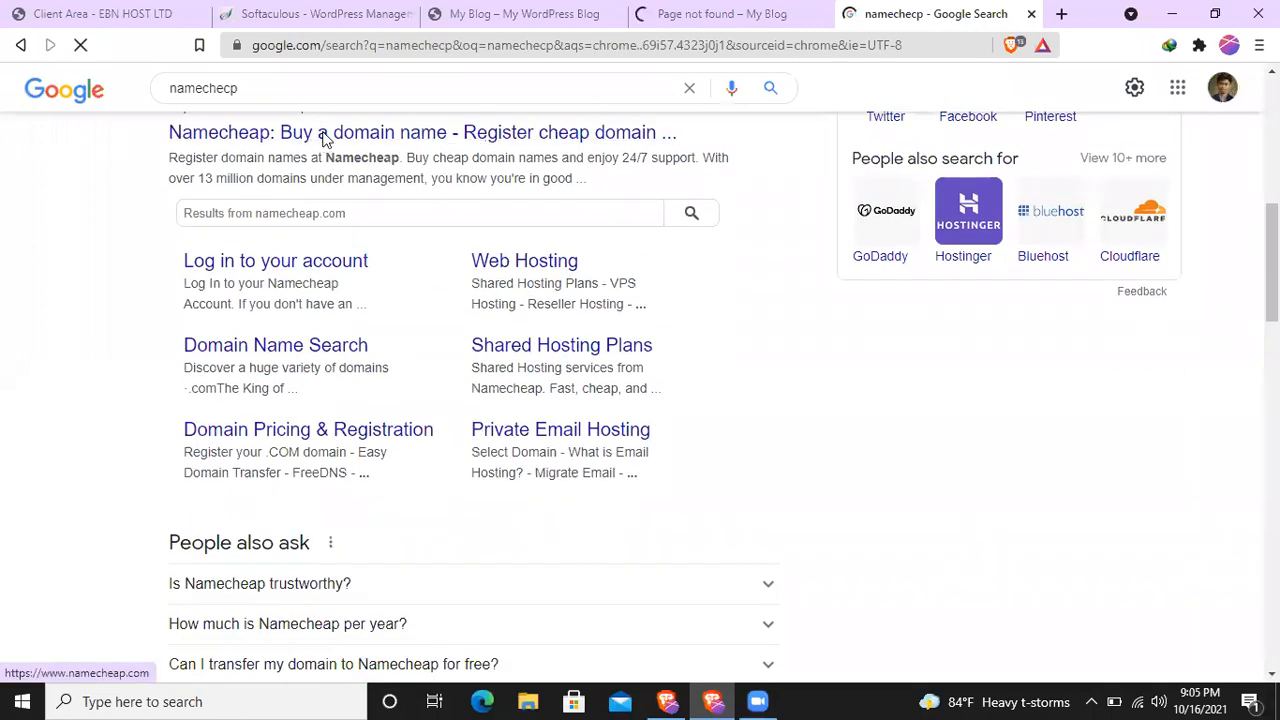
# - Replace the sign-on script and its parameter in the missing page's address with wp-admin and load it
pyautogui.click(722, 10)
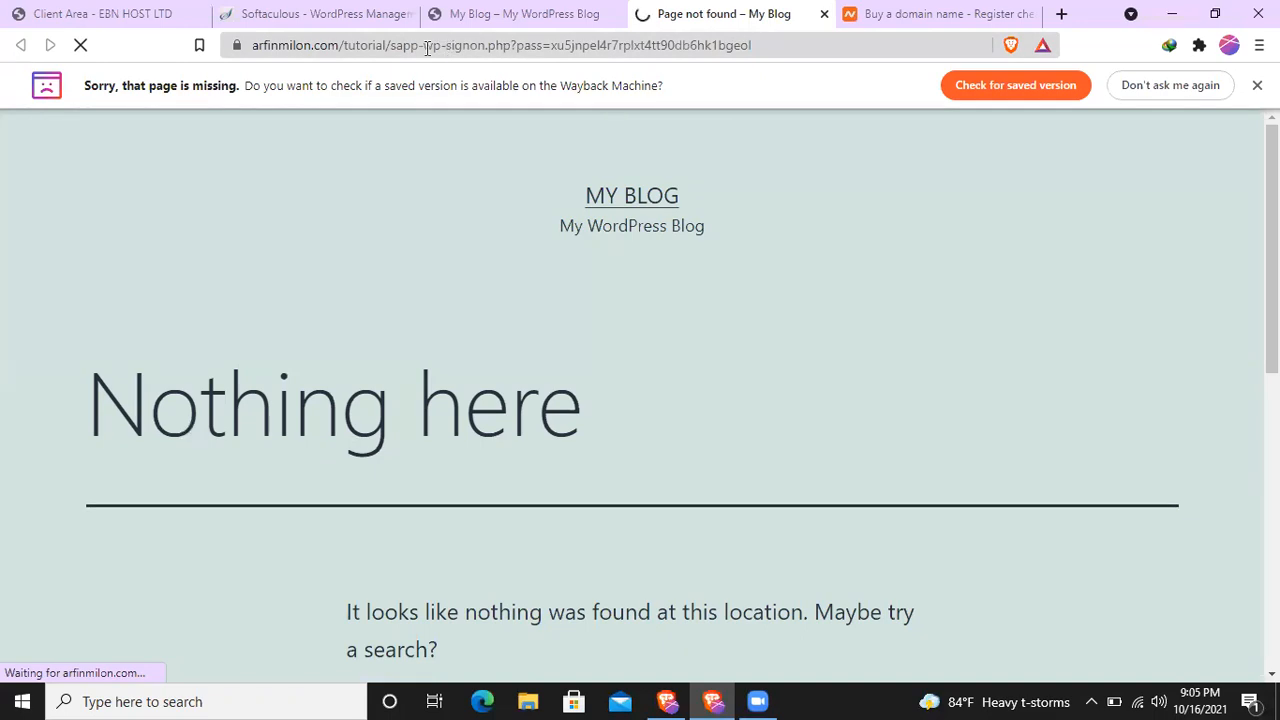
pyautogui.moveTo(401, 45); pyautogui.dragTo(759, 49)
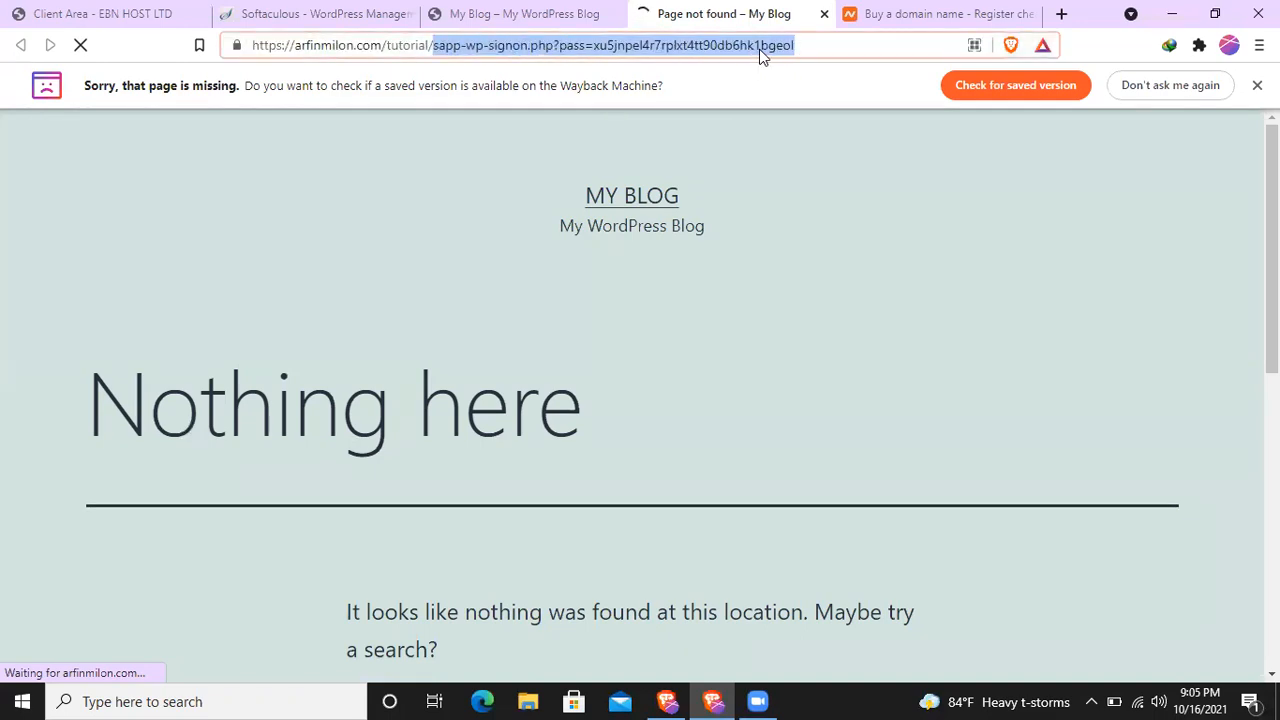
pyautogui.press('BackSpace')
pyautogui.write('wp-')
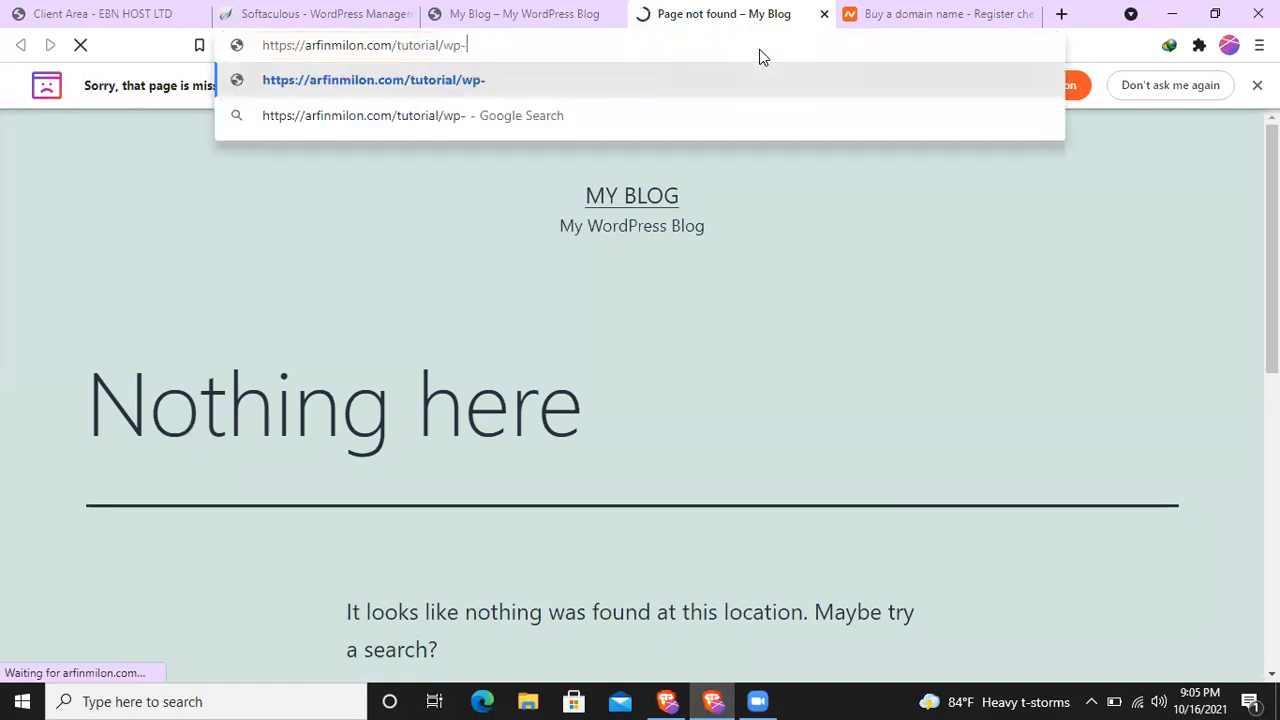
pyautogui.write('admin')
pyautogui.press('Return')
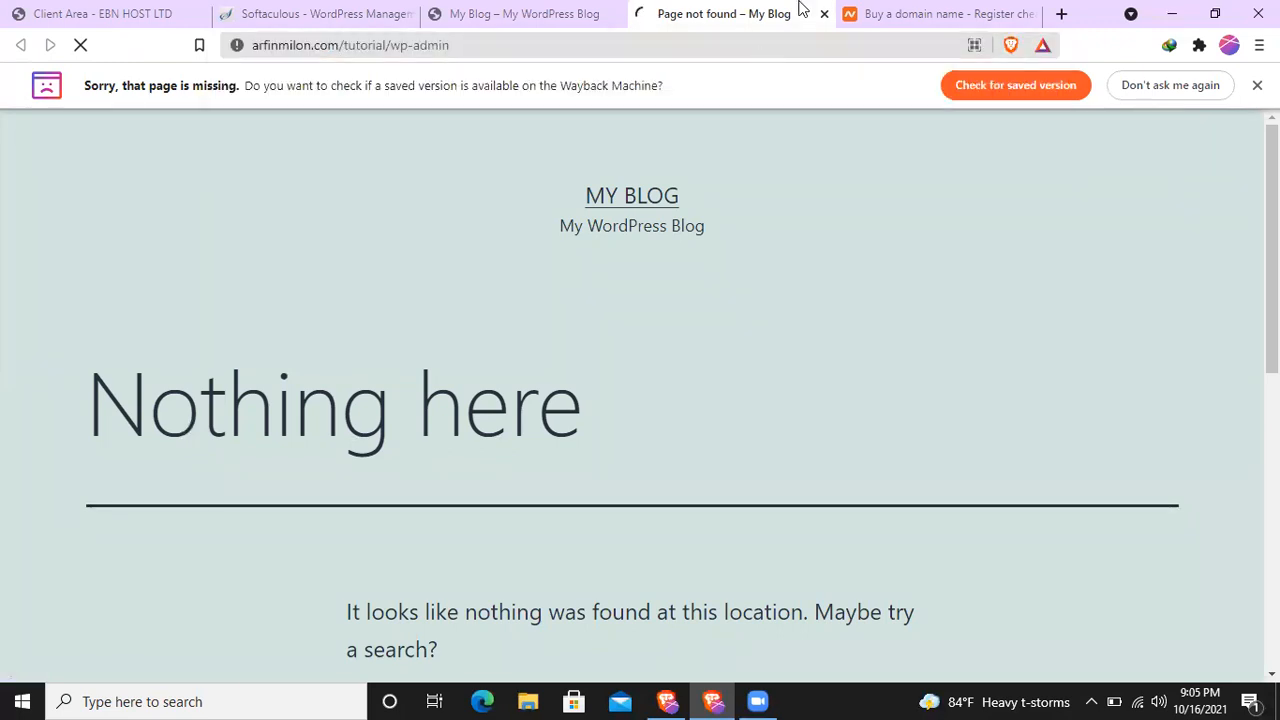
# - Check whether the domain sajjad.com is available on Namecheap, and close the Namecheap page
pyautogui.click(897, 8)
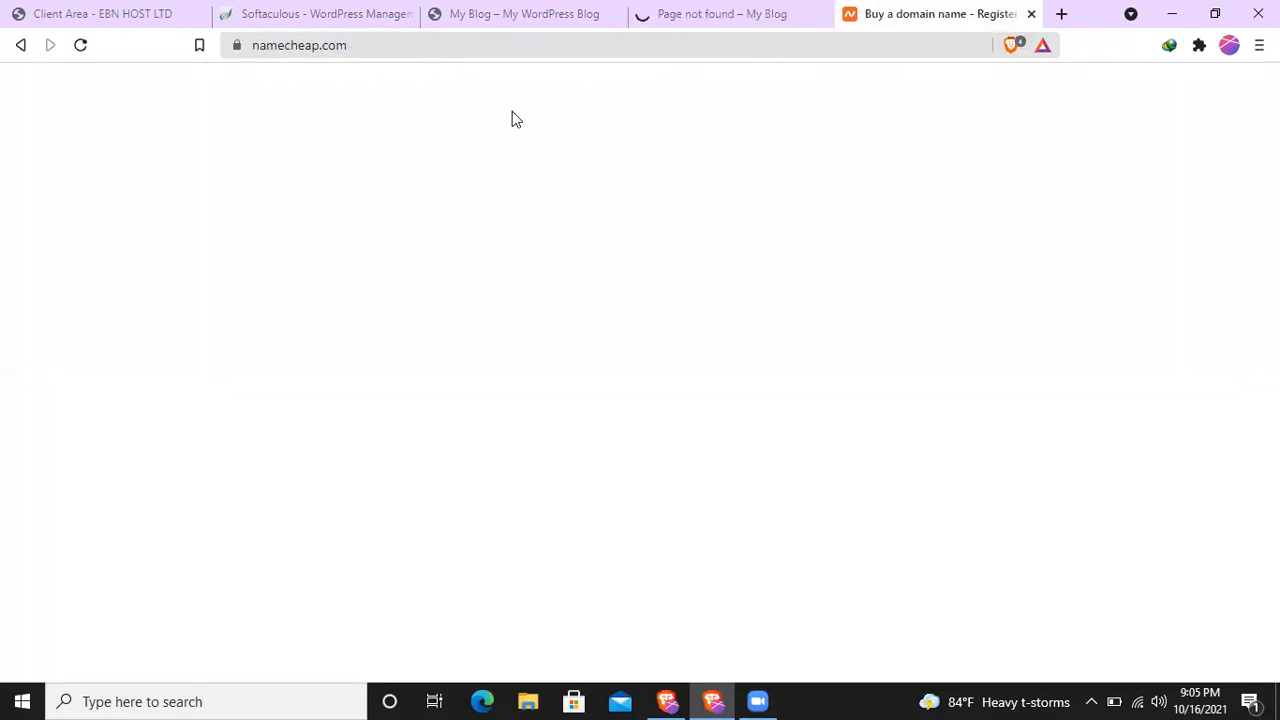
pyautogui.scroll(-1, 500, 423)
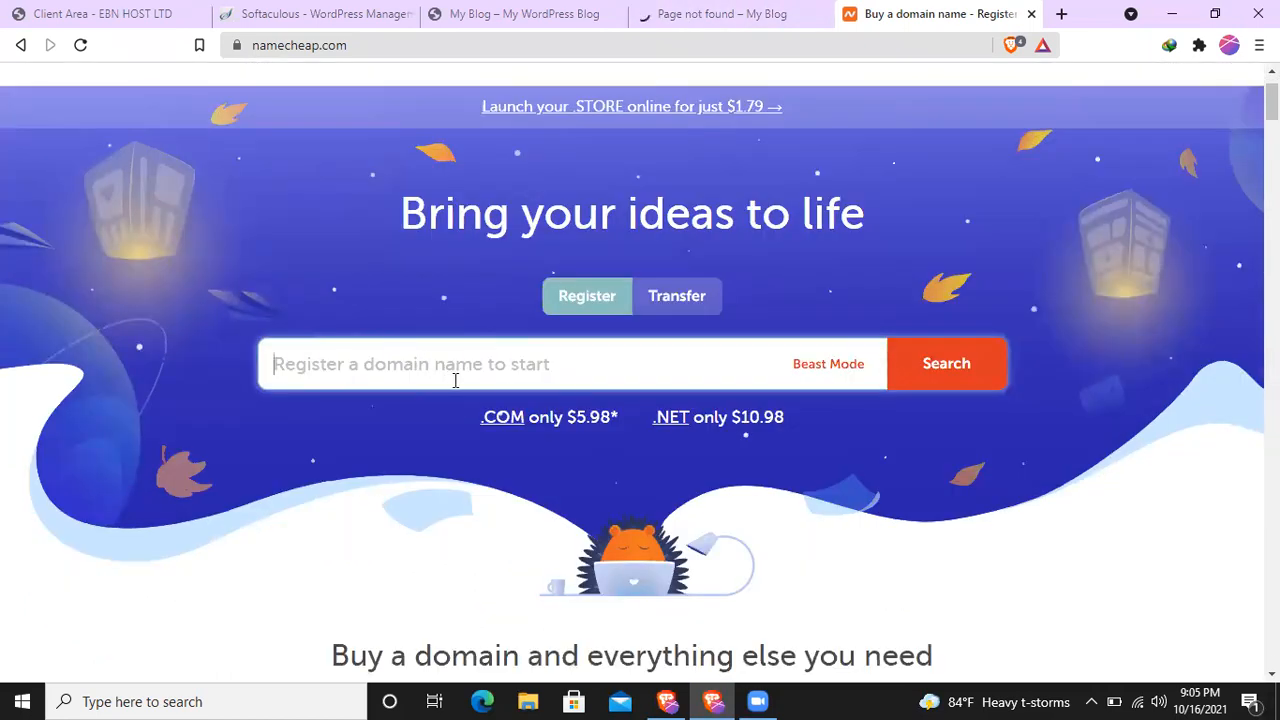
pyautogui.write('sajja')
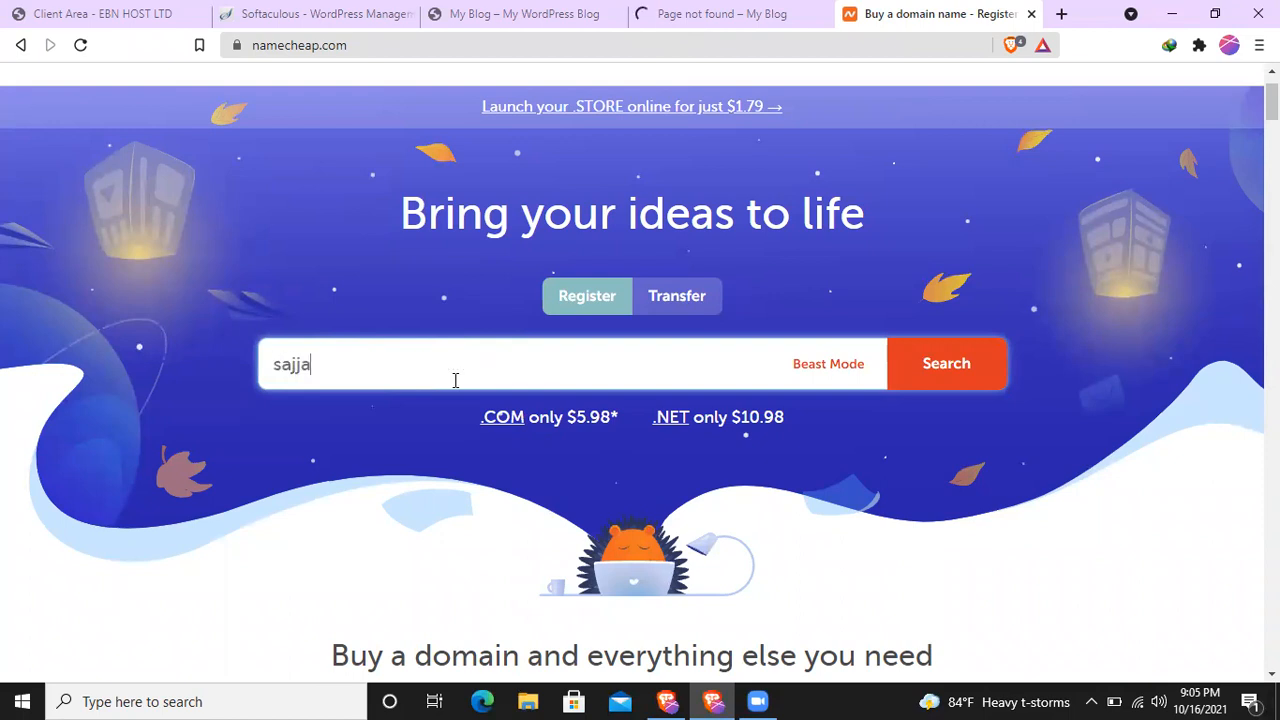
pyautogui.write('d.c')
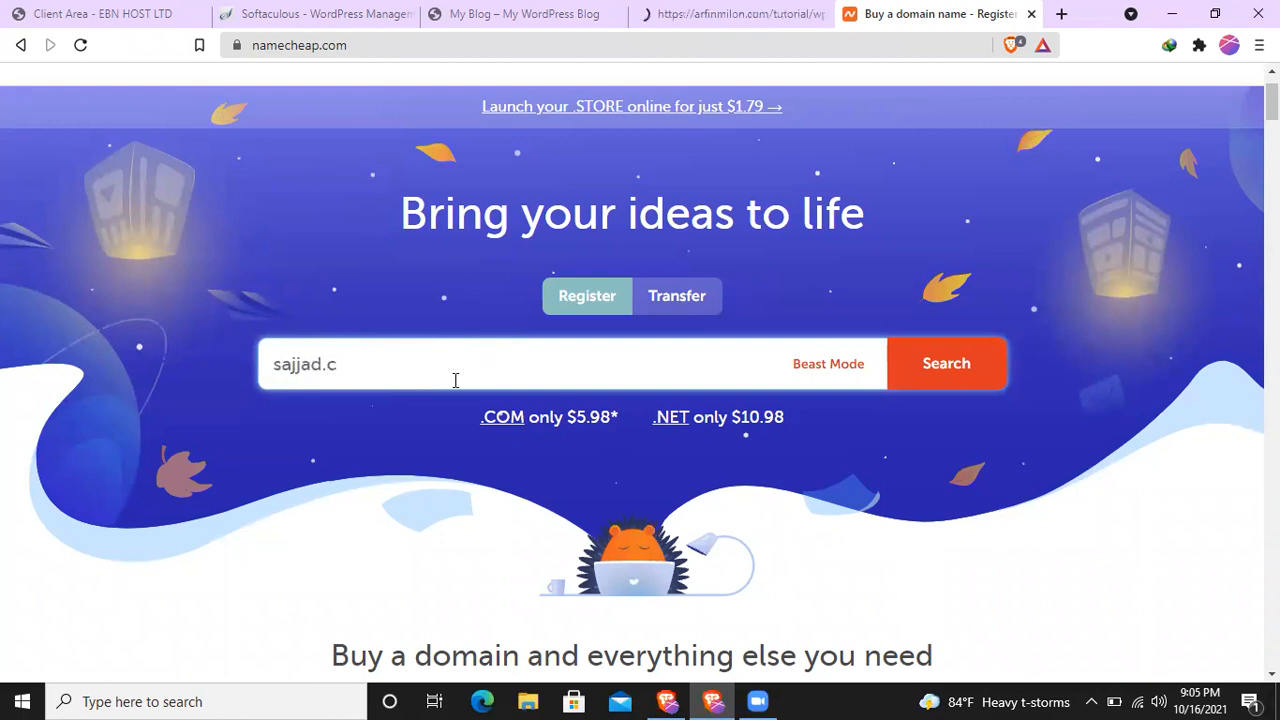
pyautogui.write('om')
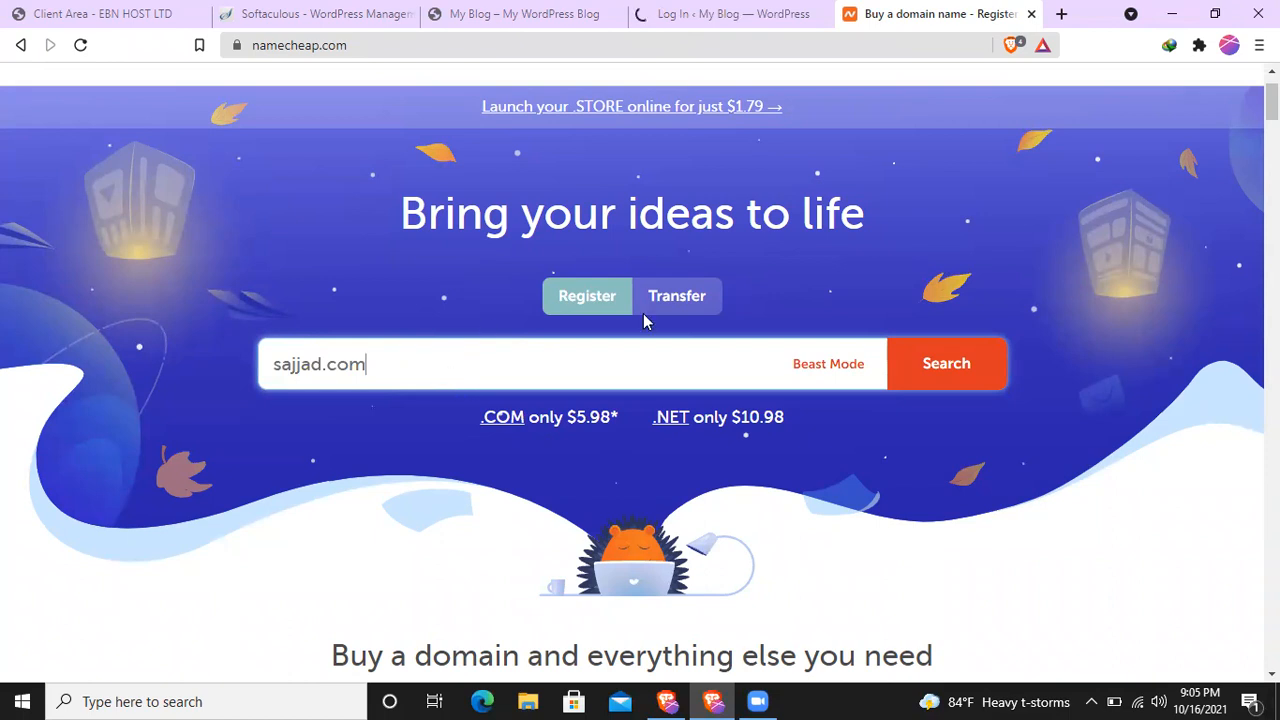
pyautogui.click(948, 367)
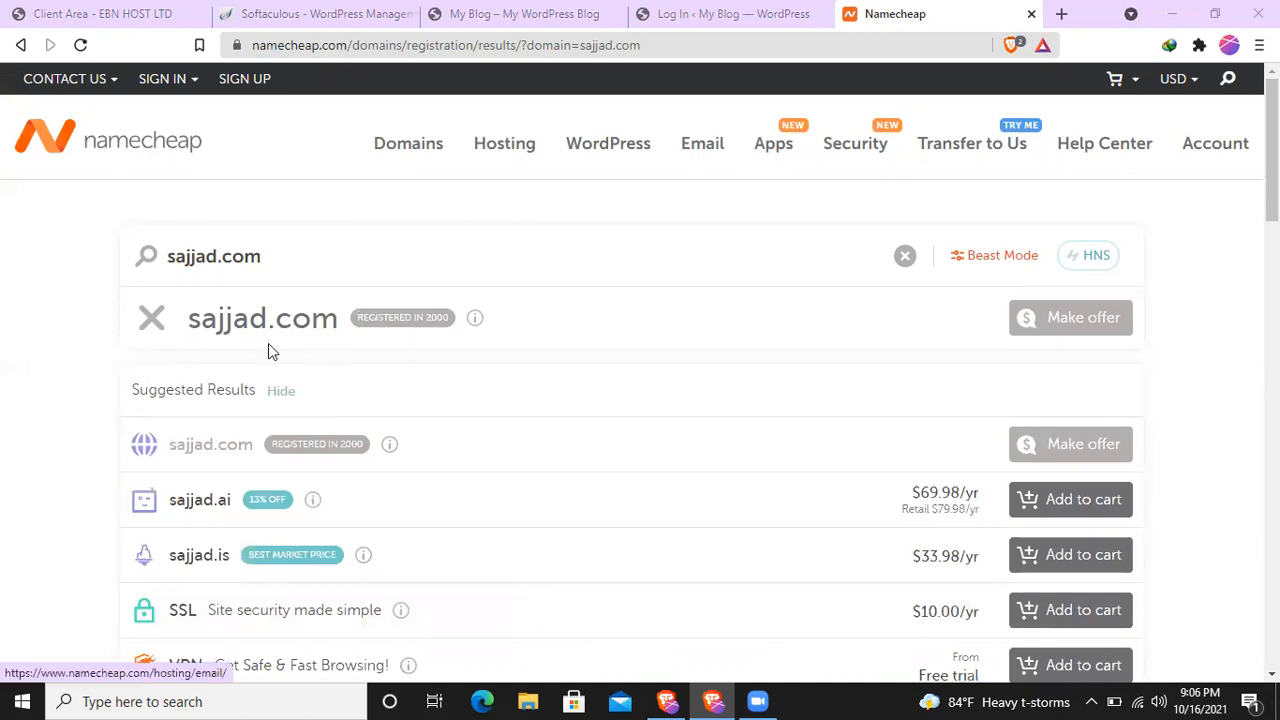
pyautogui.moveTo(345, 451)
pyautogui.click(1030, 15)
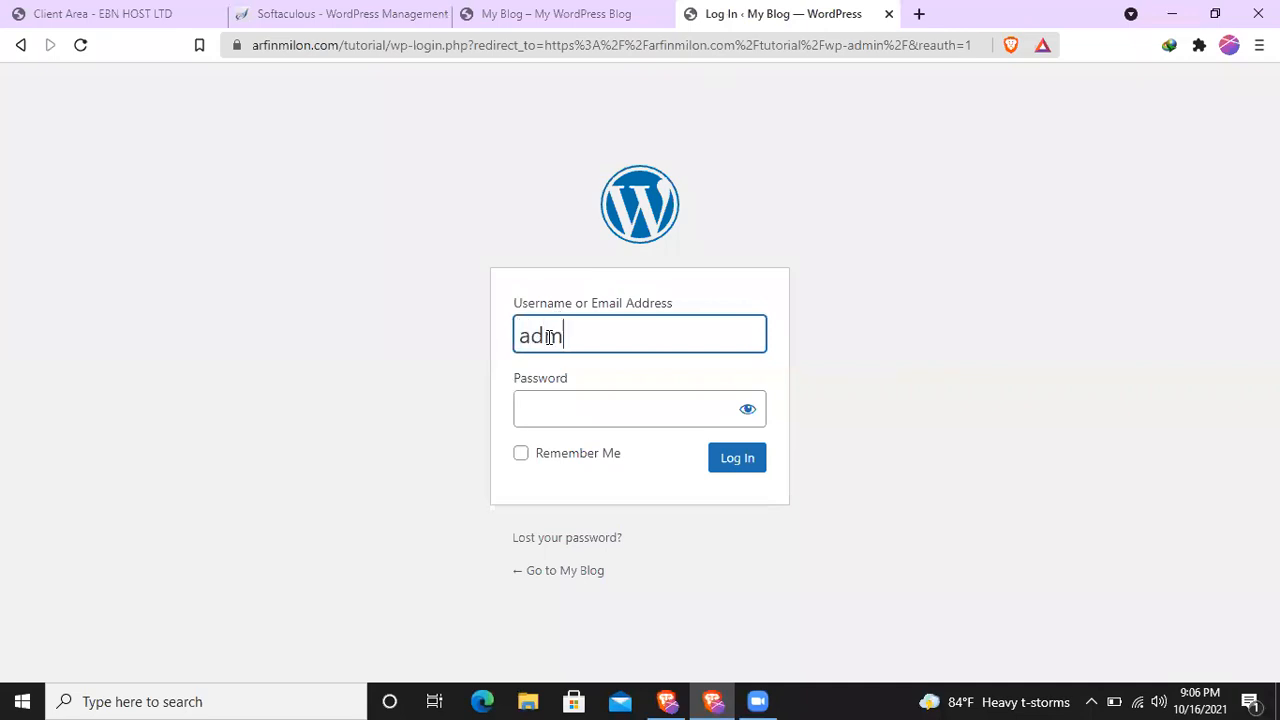
# - Log in to WordPress as admin with the account password, and save the login in the browser
pyautogui.click(571, 410)
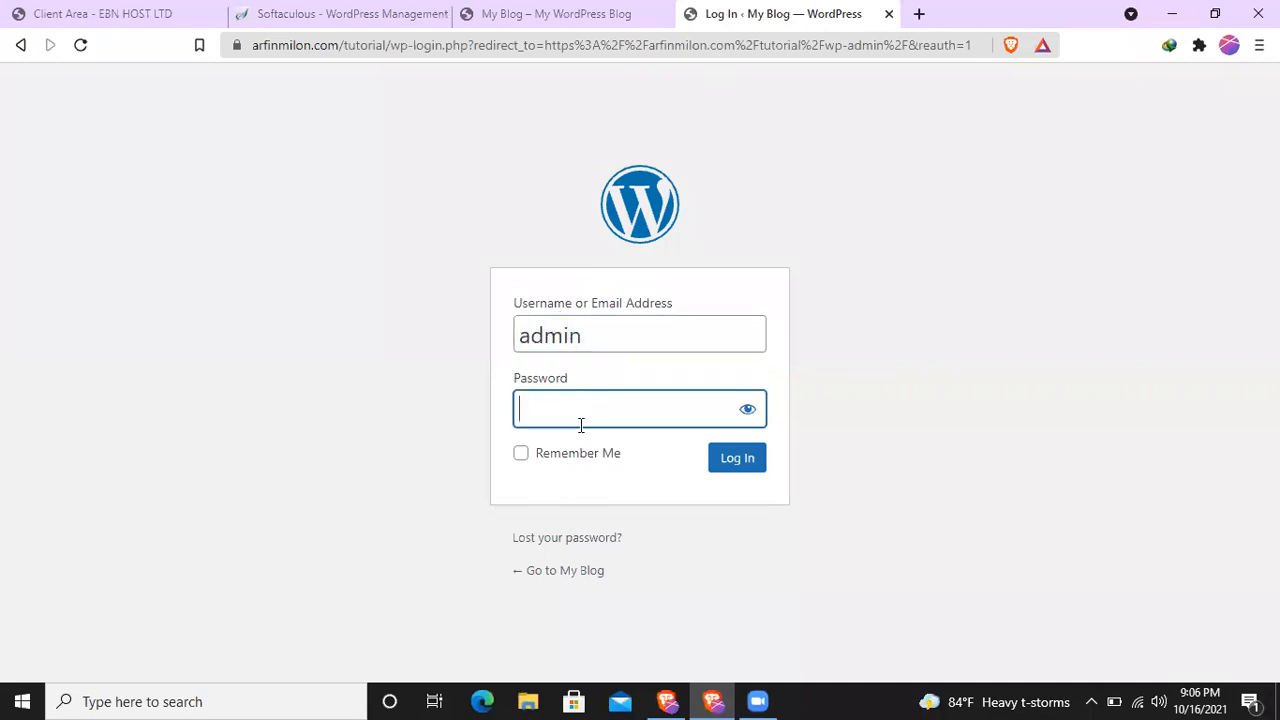
pyautogui.click(729, 462)
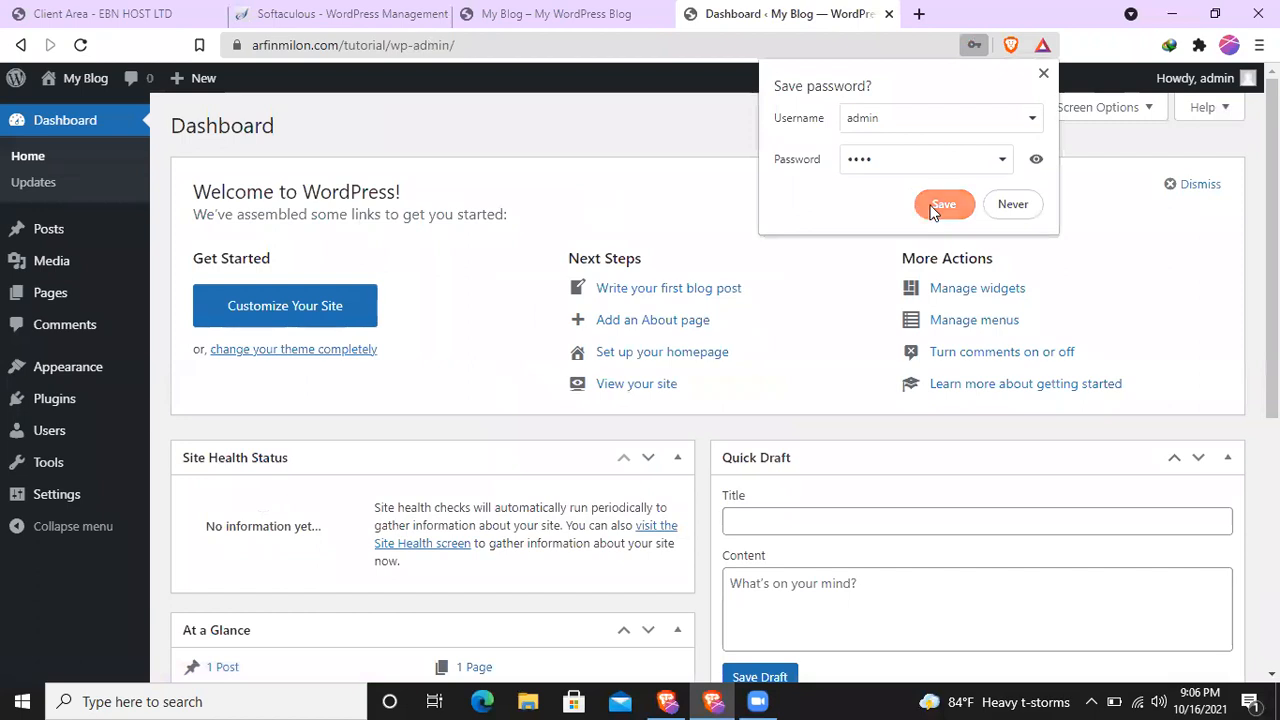
pyautogui.click(940, 203)
# - Look over the WordPress dashboard's welcome links, site health, draft and activity sections
pyautogui.scroll(-3, 432, 304)
pyautogui.scroll(3, 436, 318)
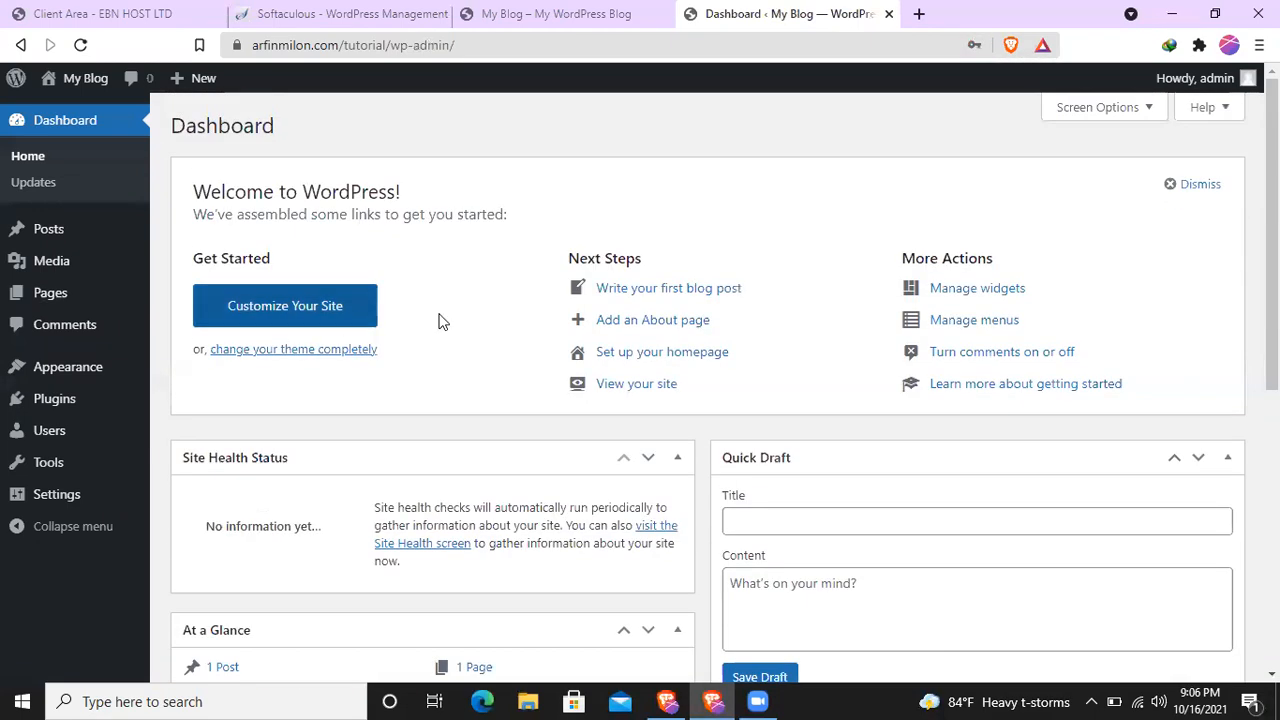
pyautogui.rightClick(482, 318)
pyautogui.click(530, 141)
pyautogui.scroll(-5, 478, 440)
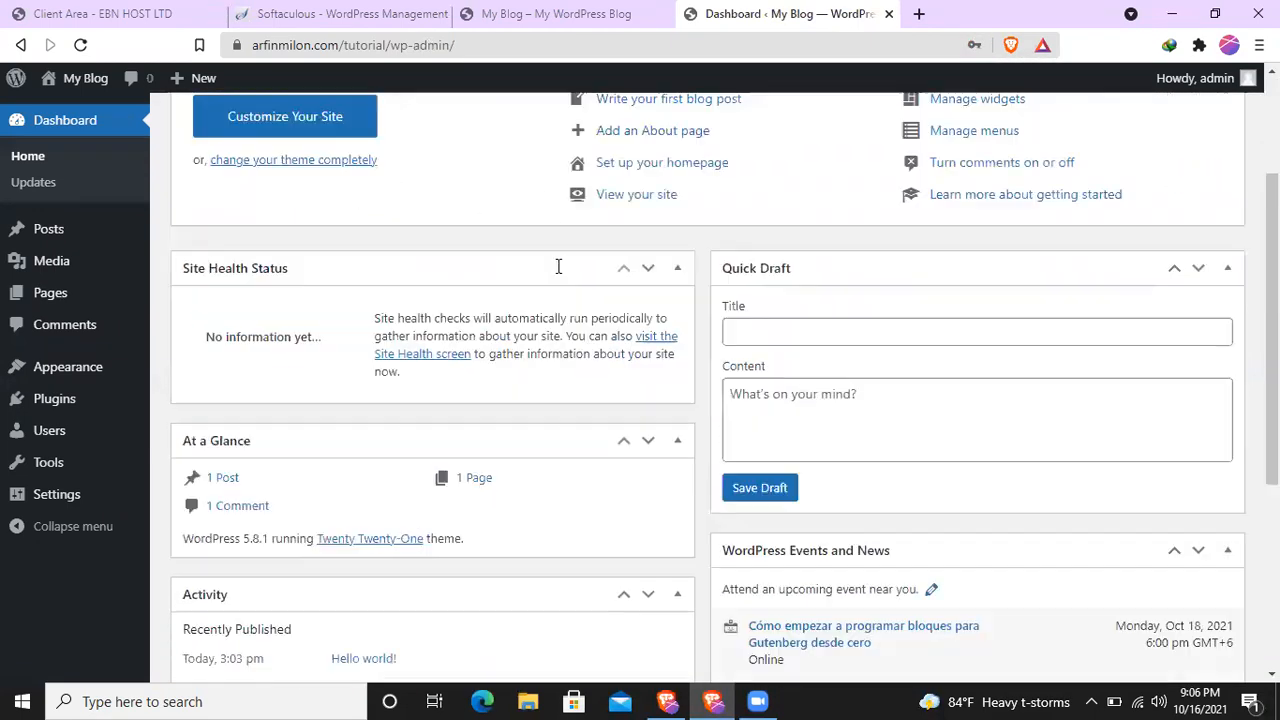
pyautogui.scroll(5, 508, 269)
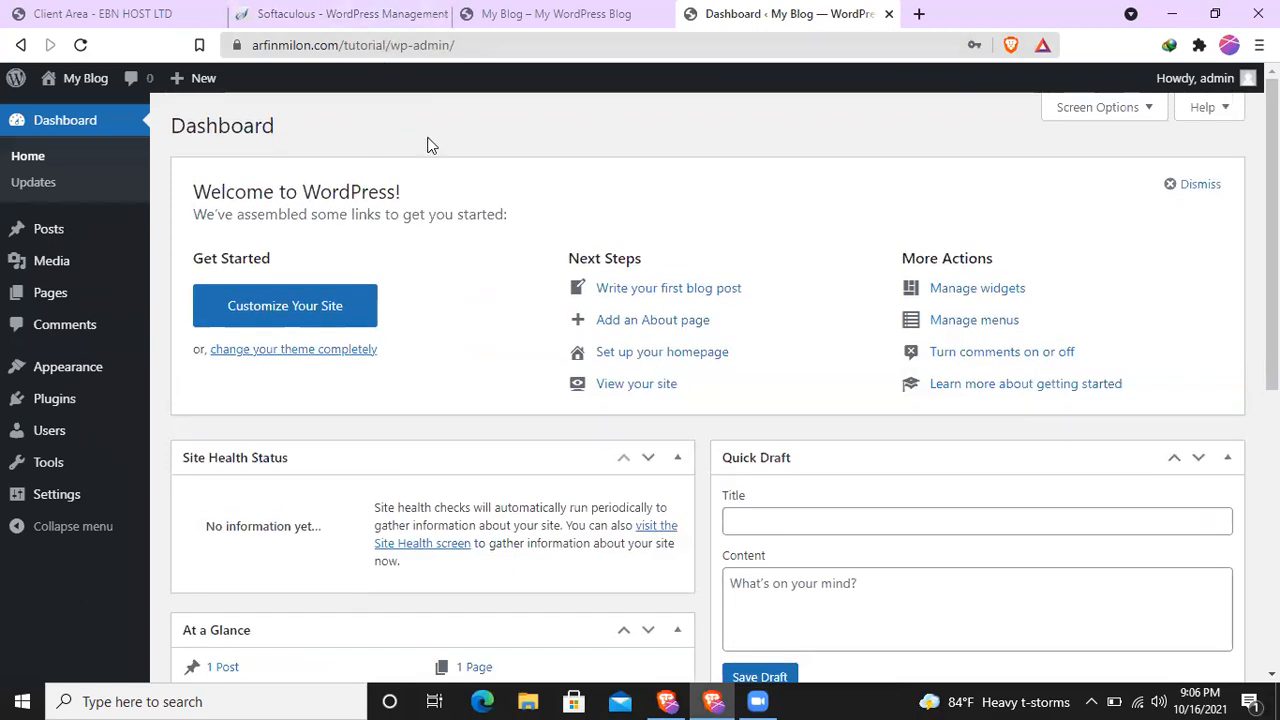
# - Move all the default pages, Privacy Policy and Sample Page, to the trash with one bulk action
pyautogui.moveTo(100, 291)
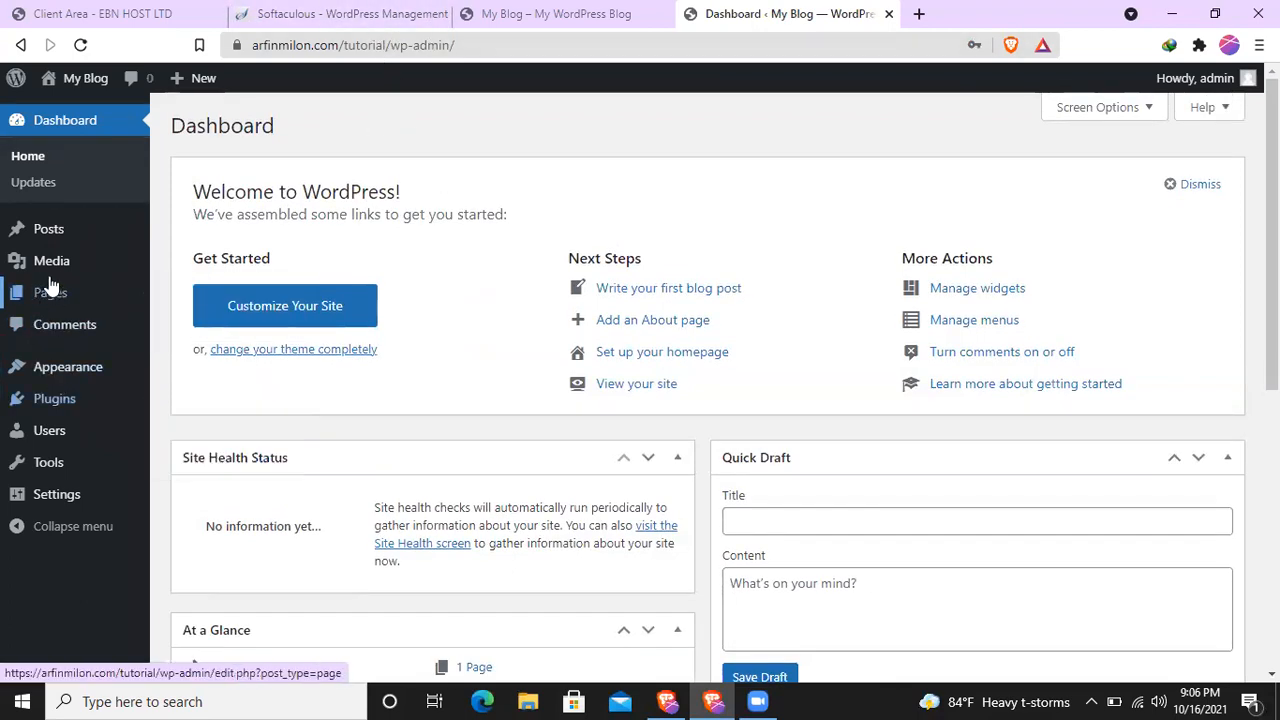
pyautogui.moveTo(33, 237)
pyautogui.moveTo(37, 291)
pyautogui.click(177, 291)
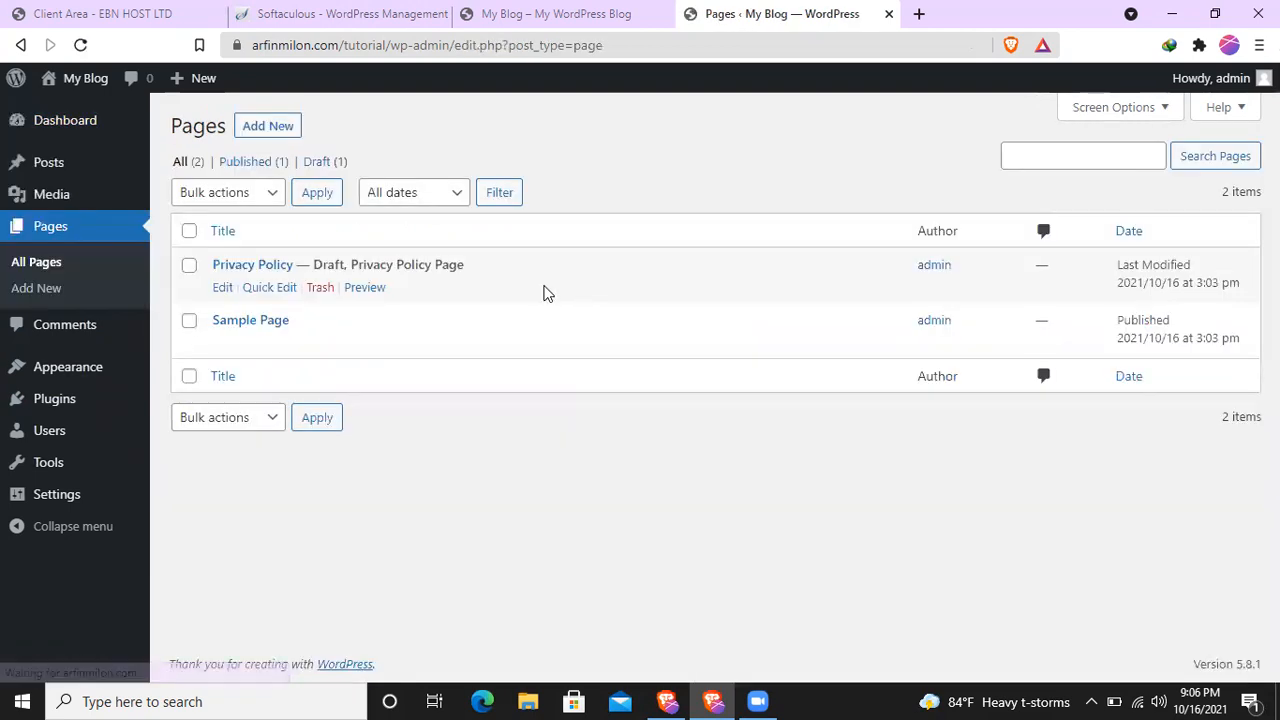
pyautogui.click(189, 231)
pyautogui.click(262, 192)
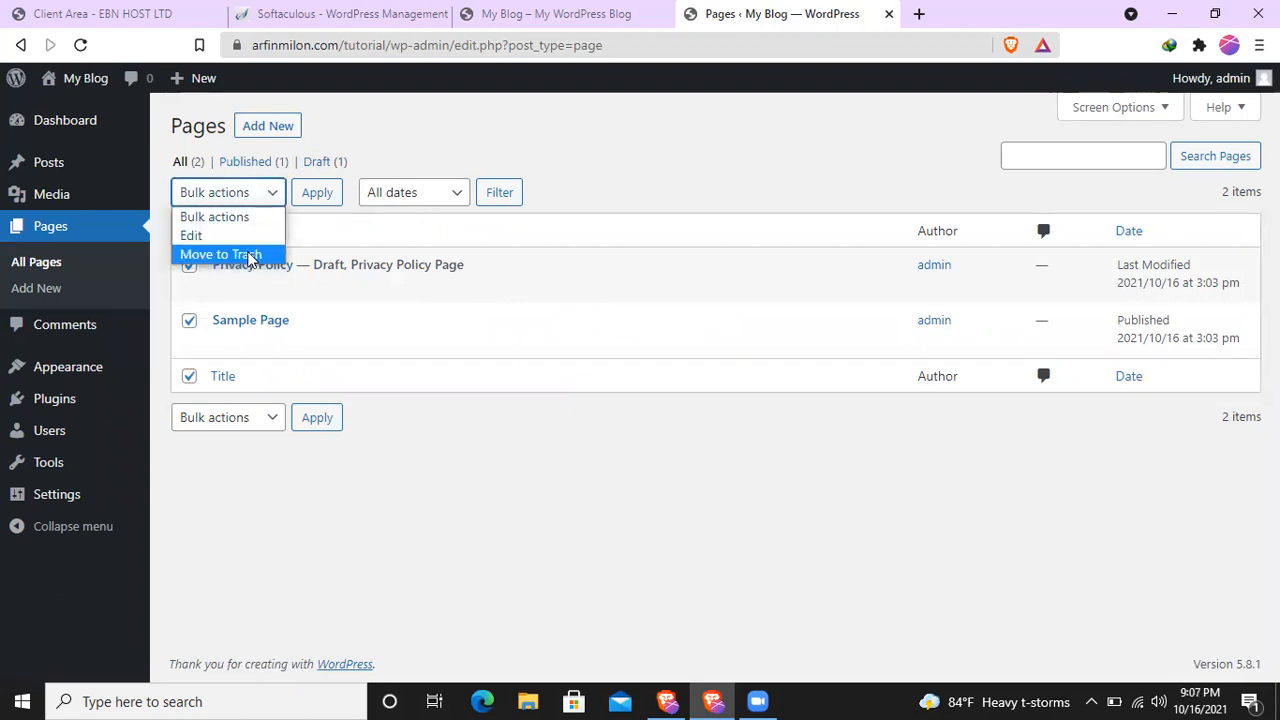
pyautogui.click(251, 251)
pyautogui.click(317, 200)
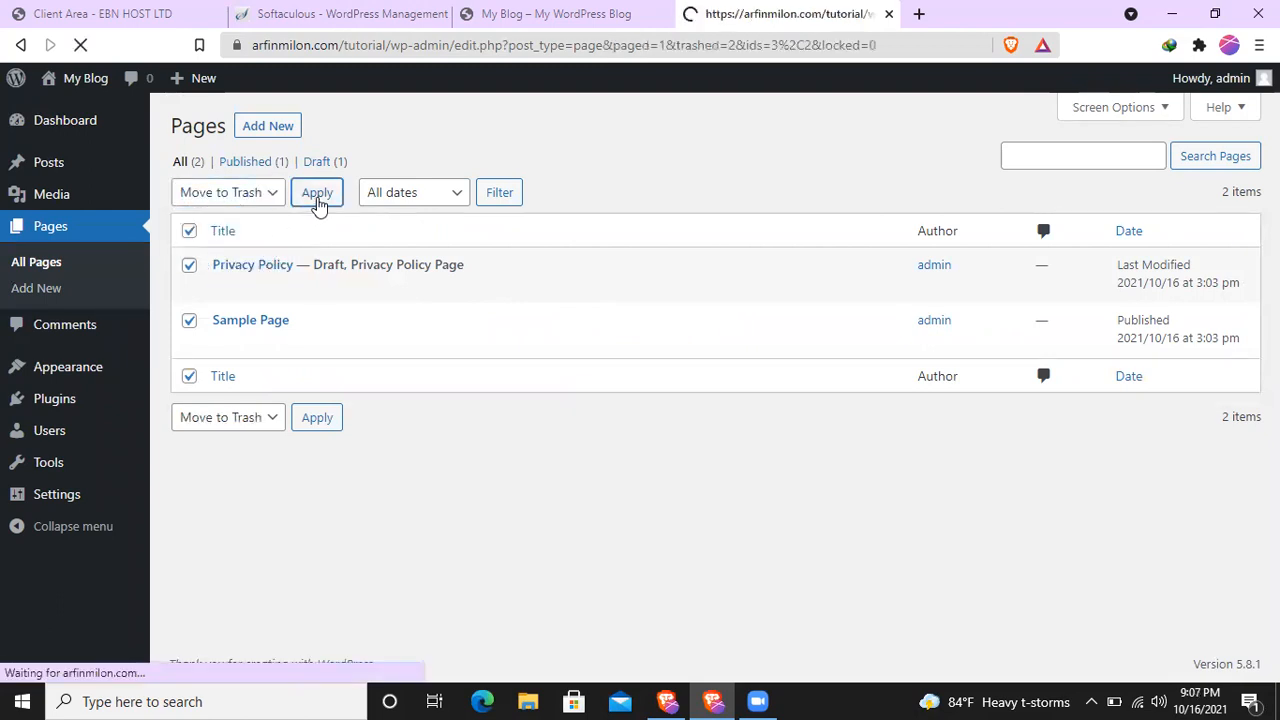
# - Move the default "Hello world!" post to the trash with a bulk action
pyautogui.click(50, 164)
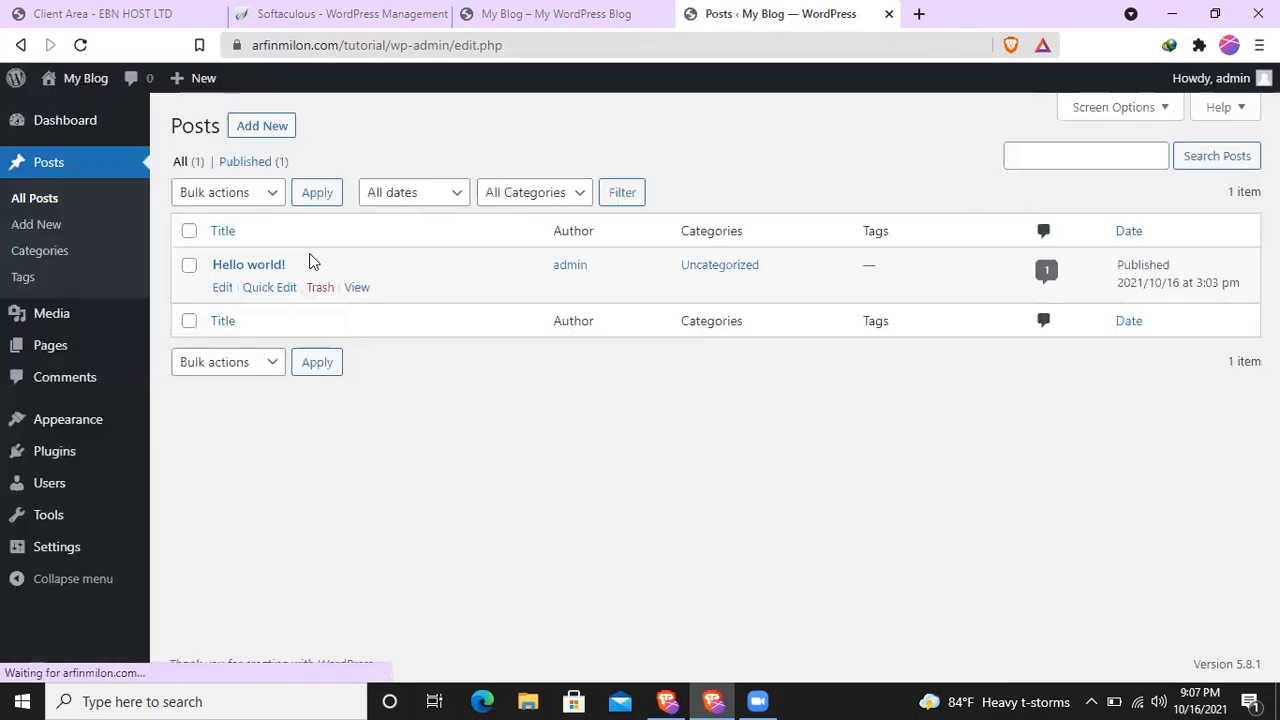
pyautogui.click(189, 231)
pyautogui.click(249, 196)
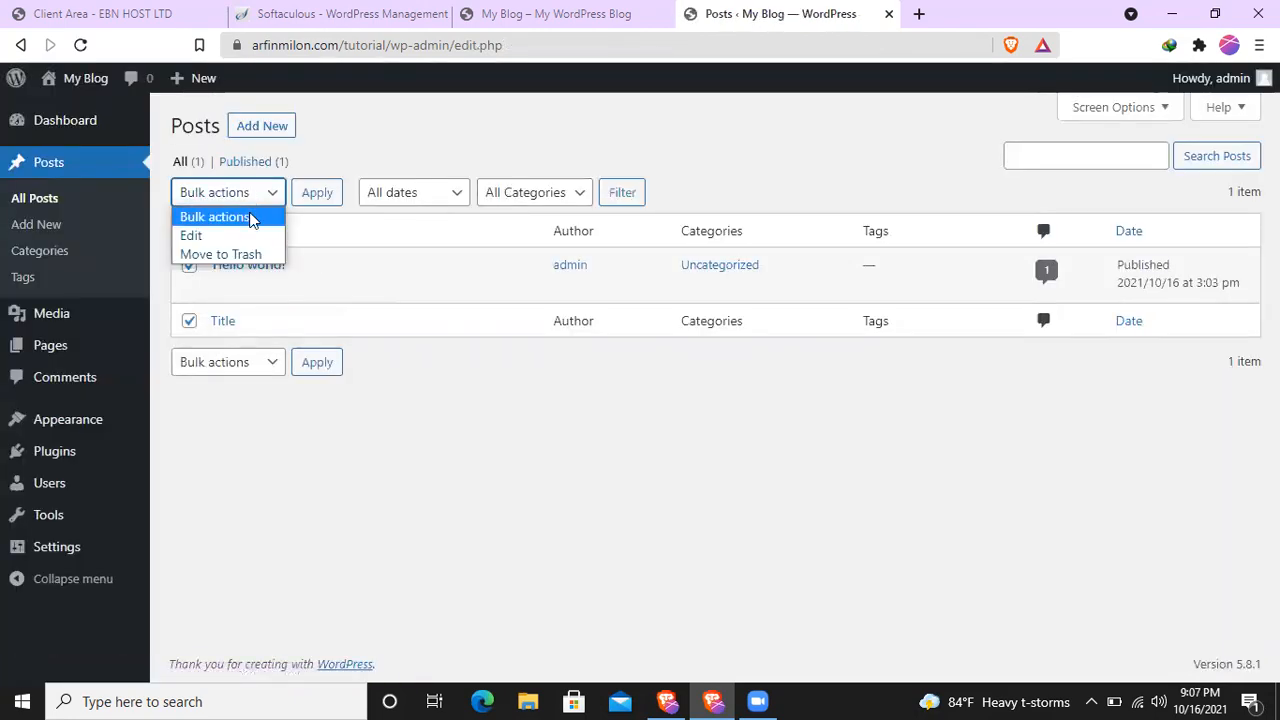
pyautogui.click(251, 254)
pyautogui.click(317, 198)
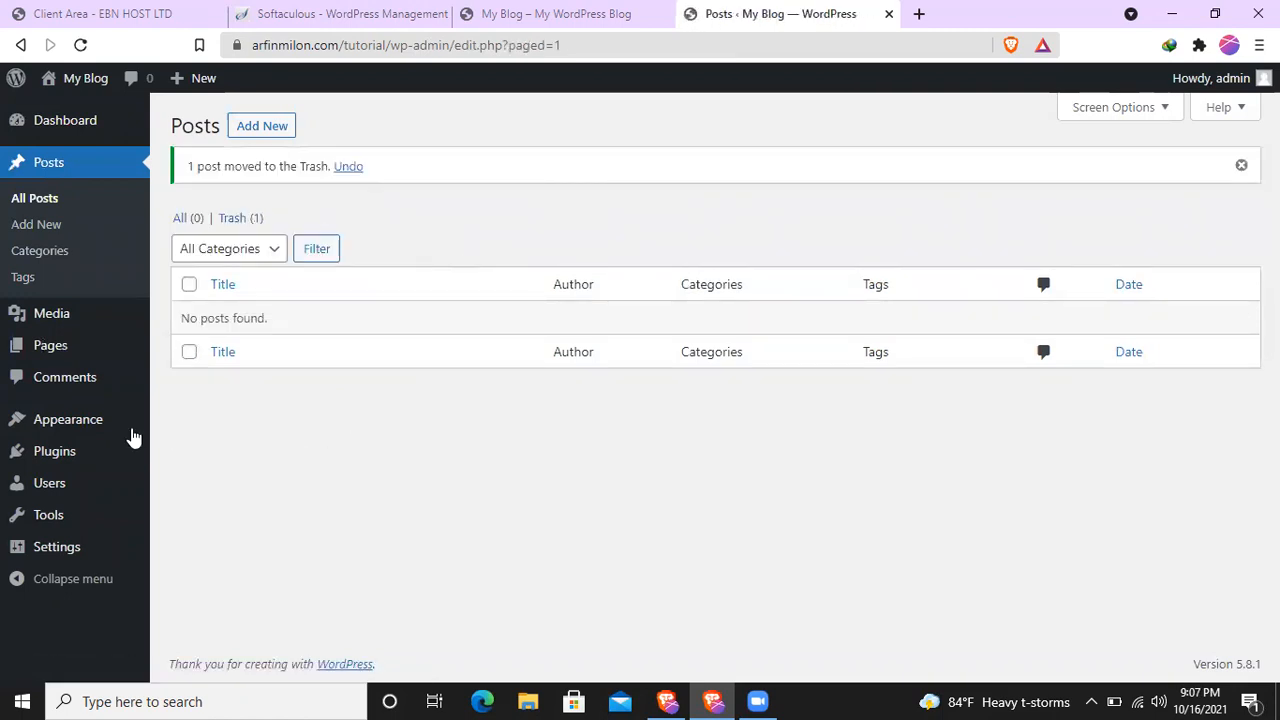
# - Open the site's list of installed themes
pyautogui.moveTo(46, 428)
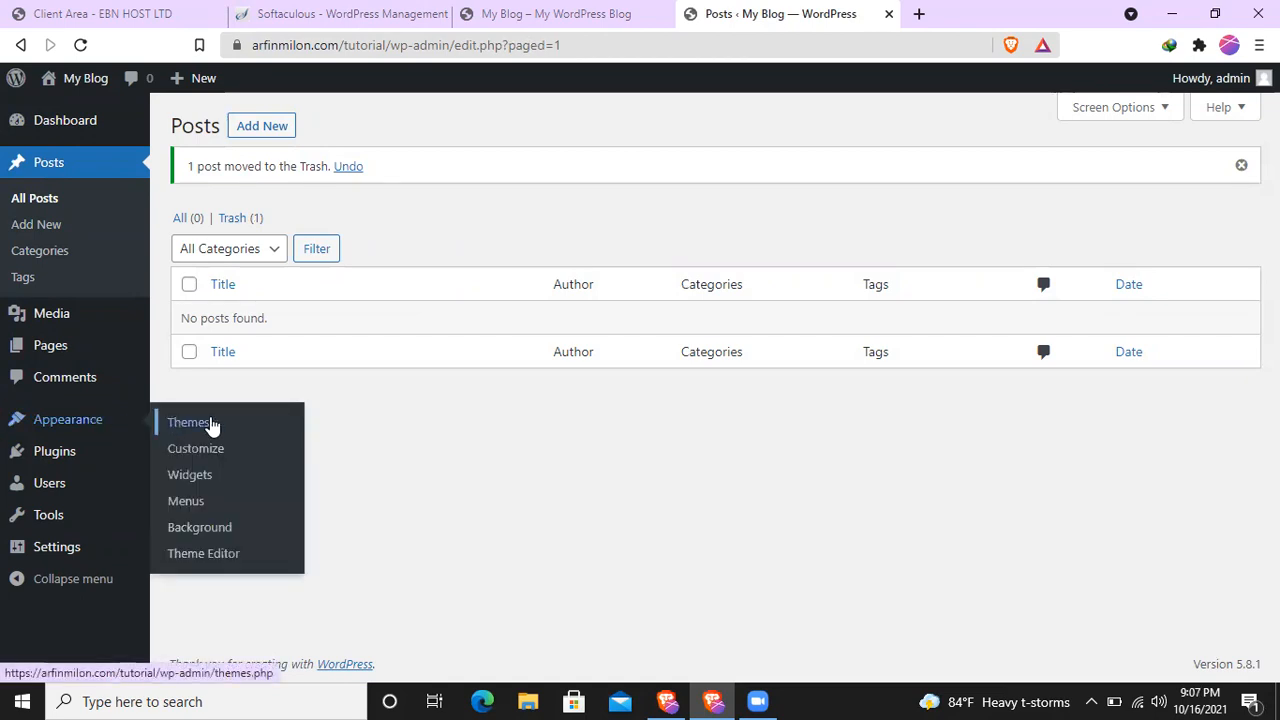
pyautogui.click(196, 426)
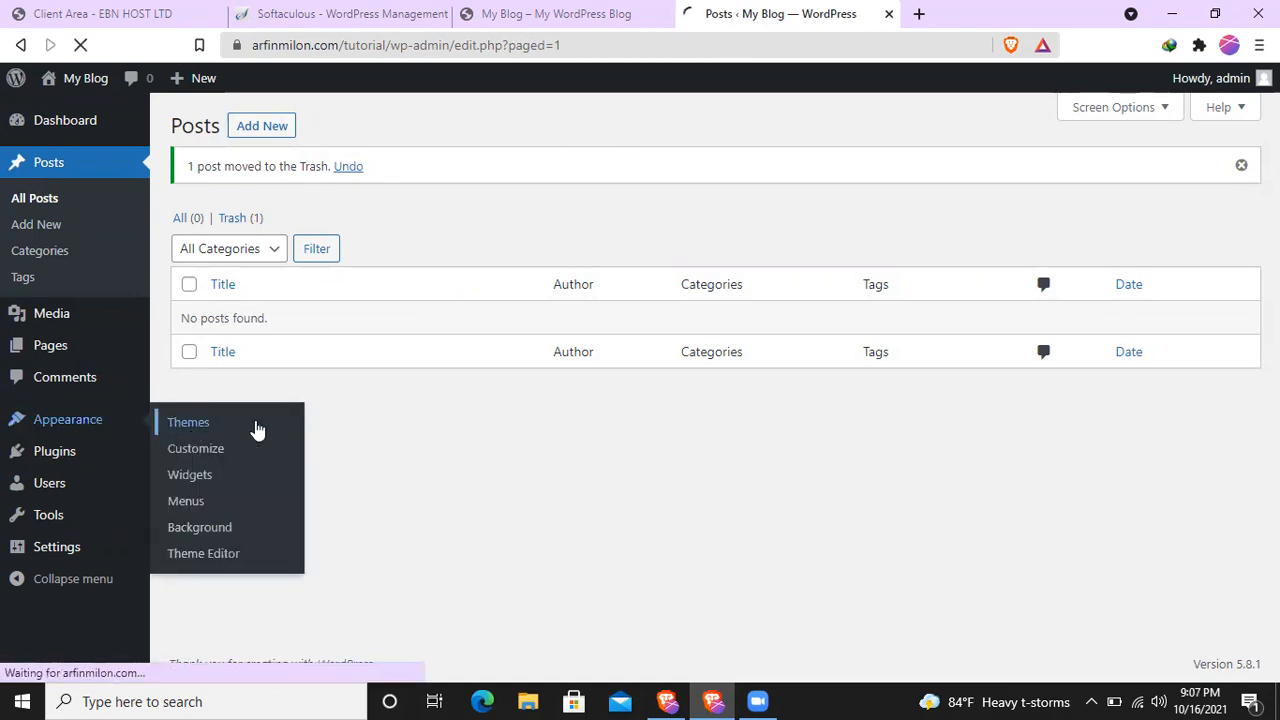
# - Search the web for astra in a new tab, open wpastra.com and look over its home page, dismissing the Google sign-in prompt
pyautogui.hotkey('ctrl', 't')
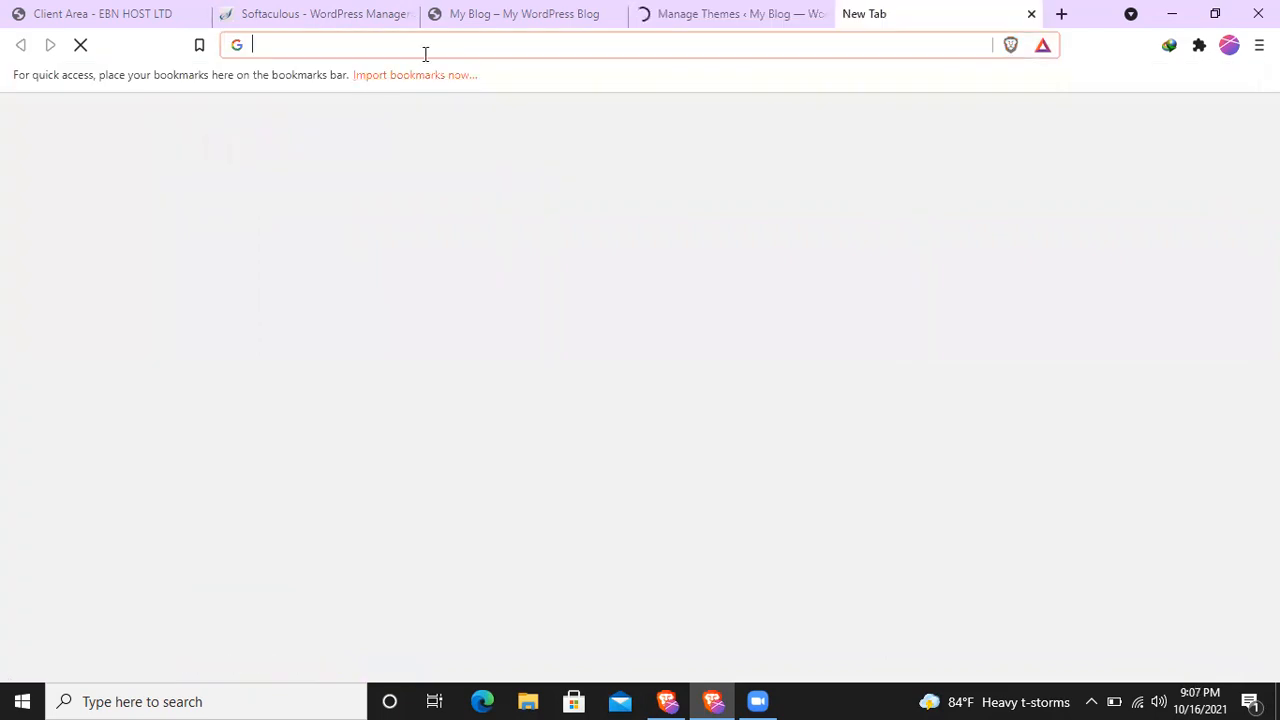
pyautogui.write('ast')
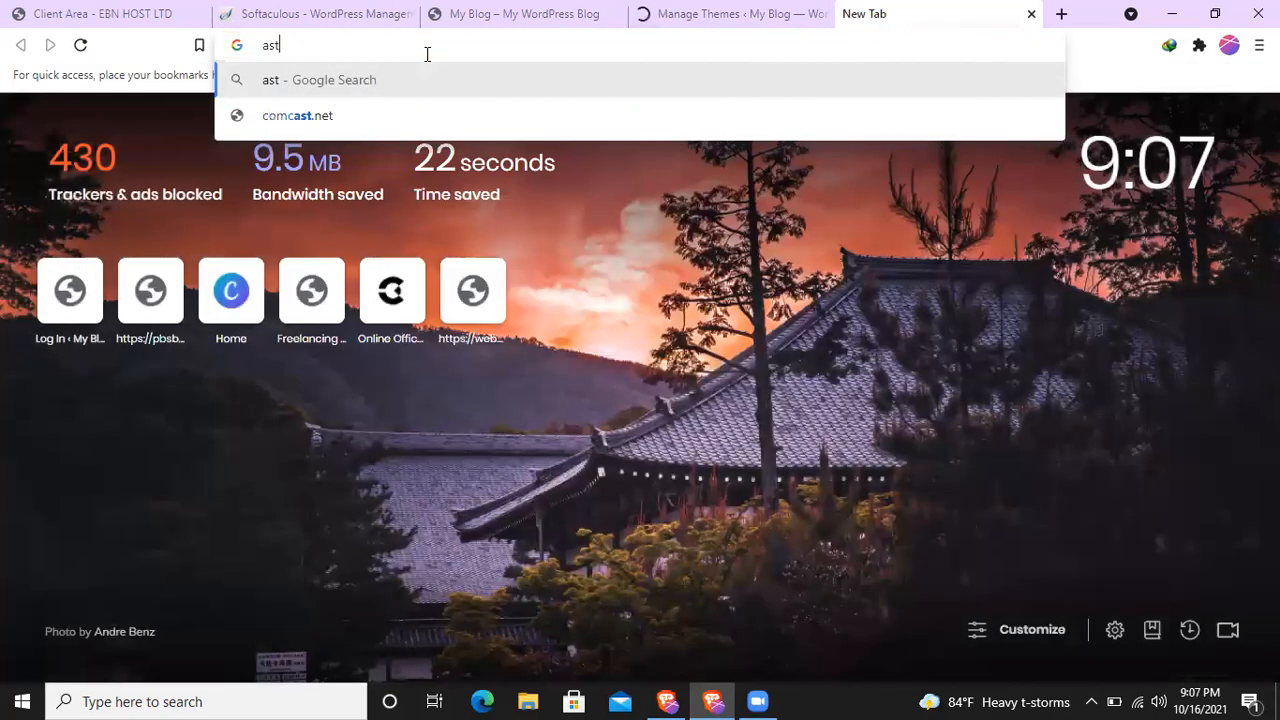
pyautogui.write('ra')
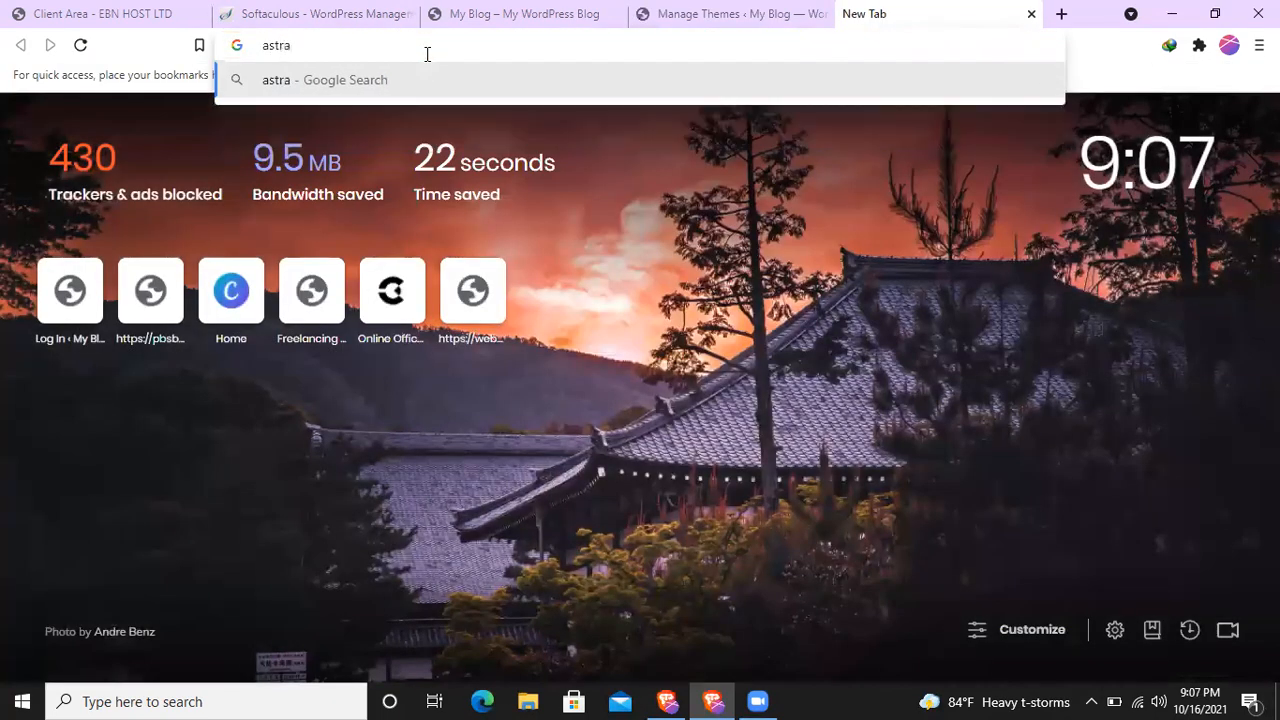
pyautogui.press('Return')
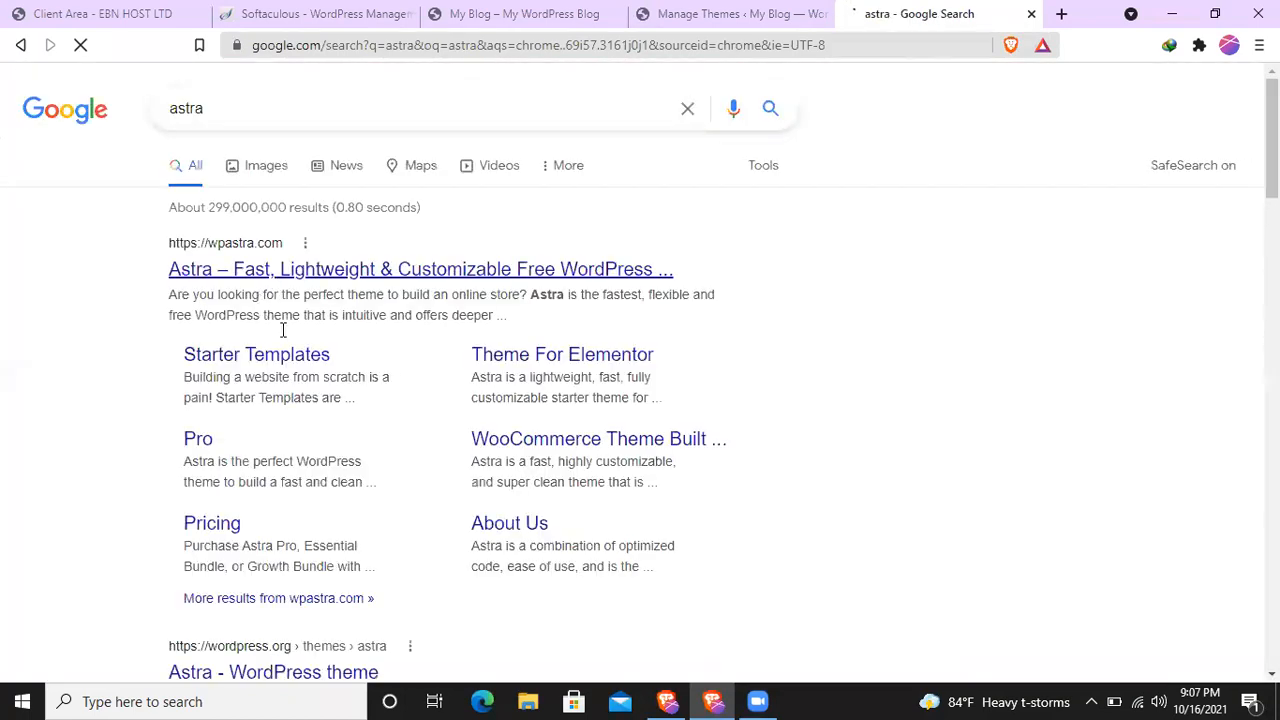
pyautogui.click(284, 270)
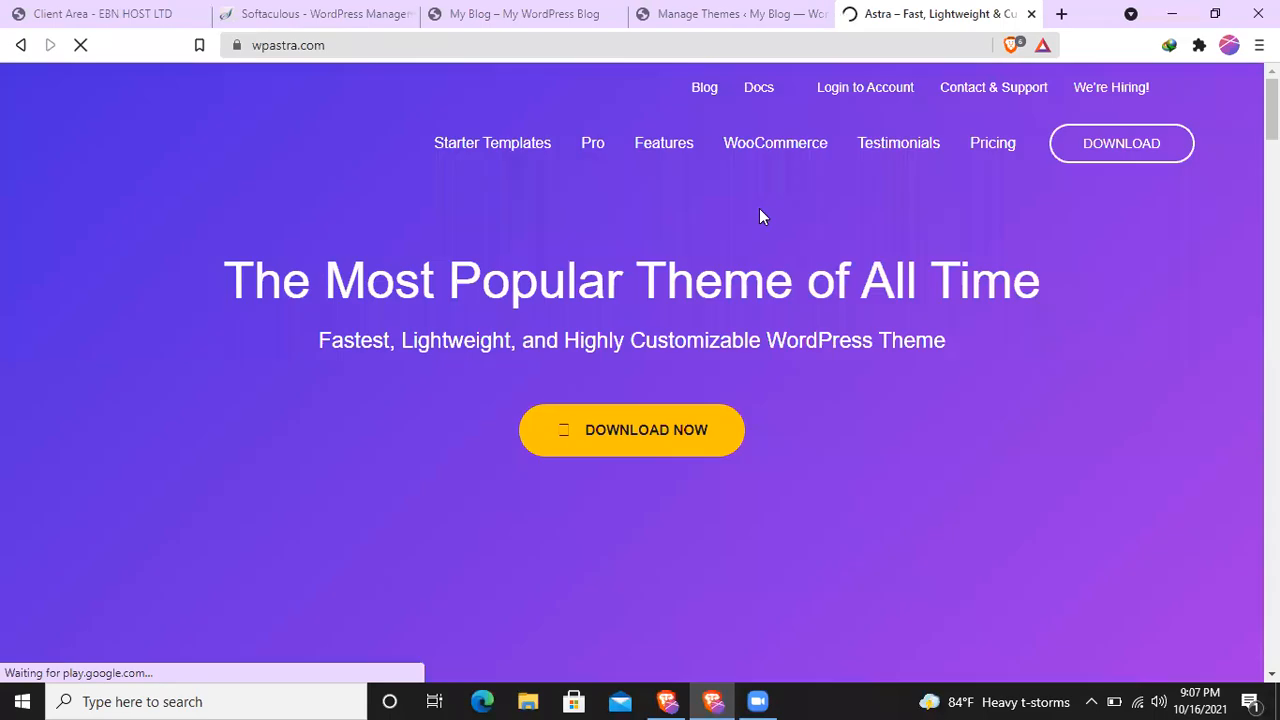
pyautogui.scroll(-5, 693, 290)
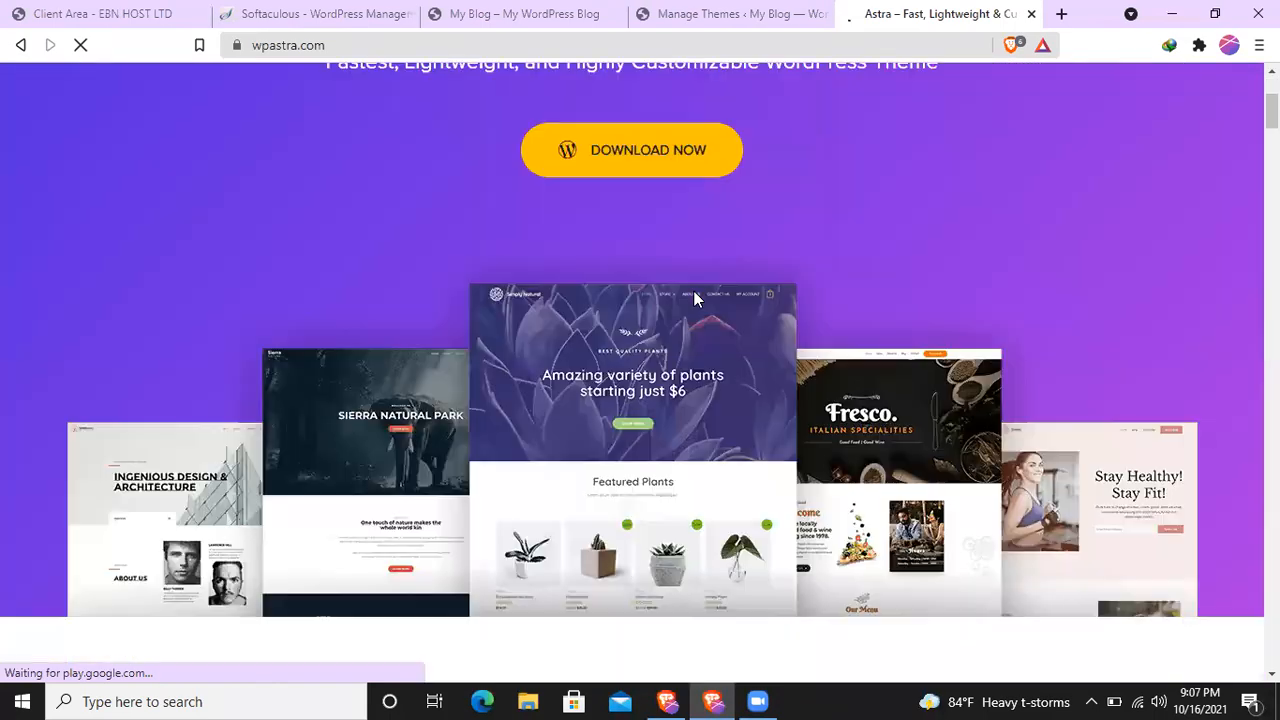
pyautogui.scroll(-4, 477, 370)
pyautogui.scroll(9, 717, 371)
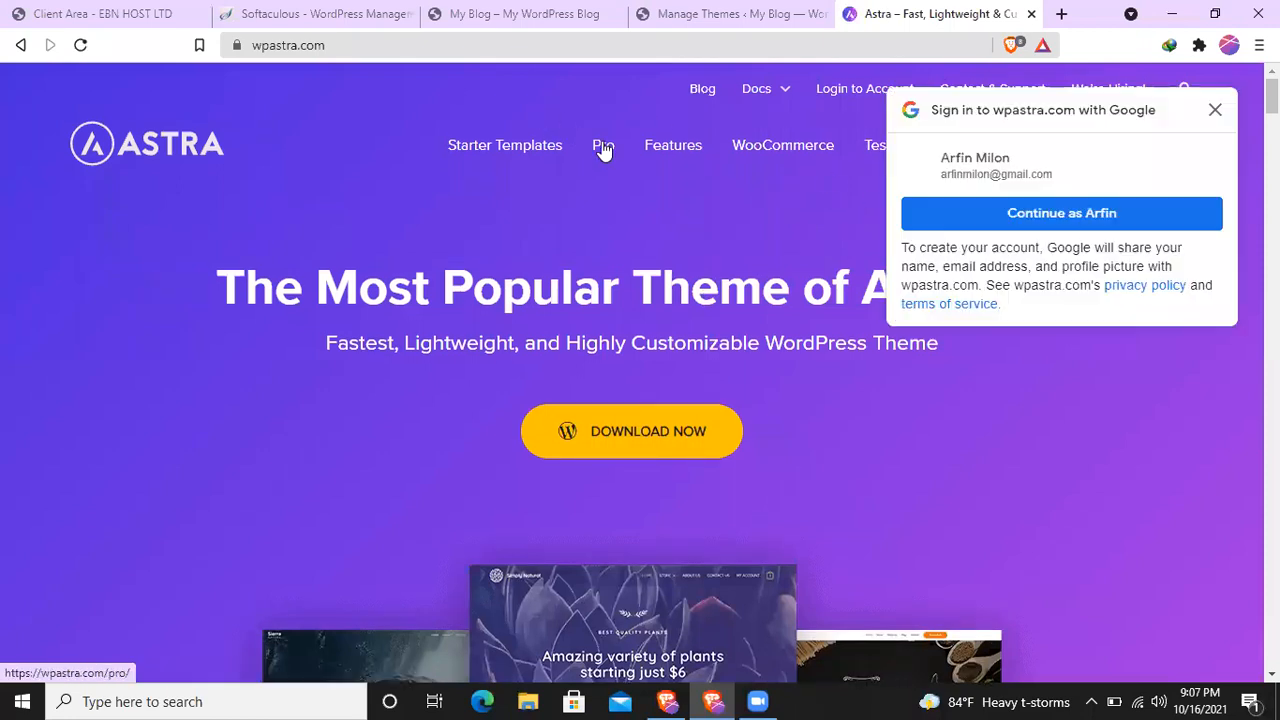
pyautogui.click(1214, 111)
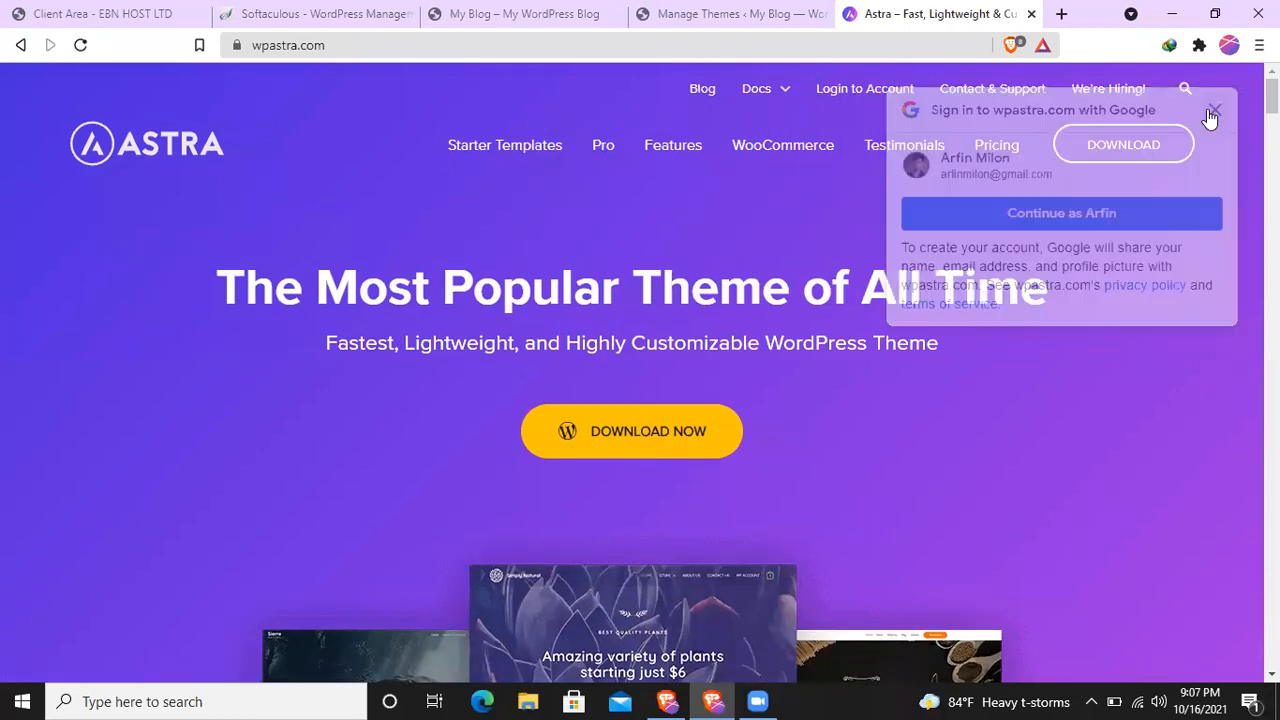
# - Open Astra's Pro page and its pricing page, and check the annual price of Astra Pro
pyautogui.click(606, 149)
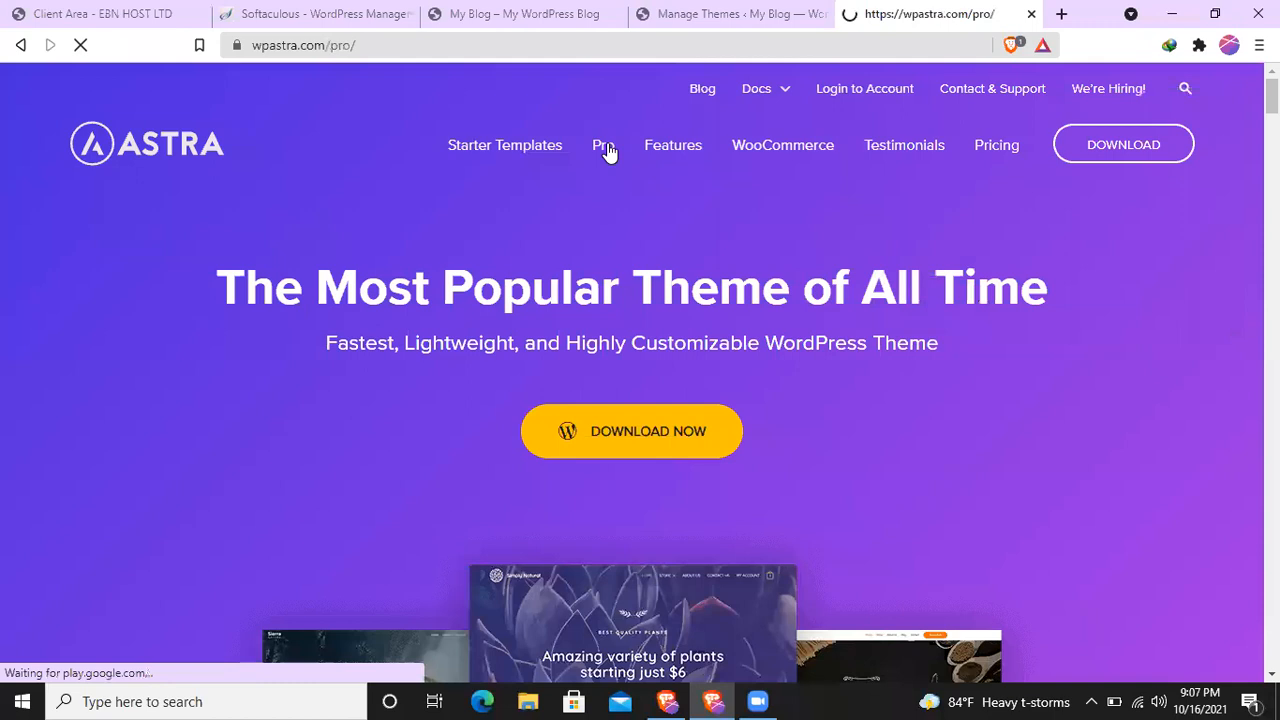
pyautogui.click(997, 150)
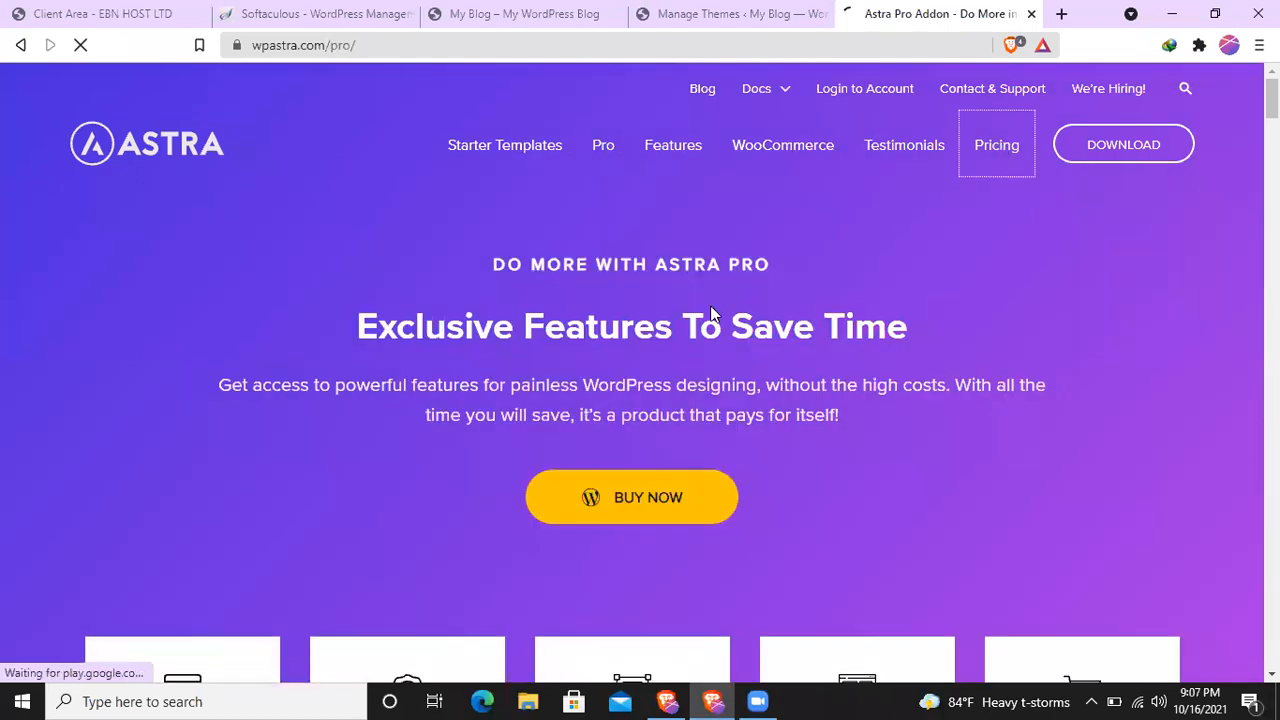
pyautogui.scroll(-5, 711, 305)
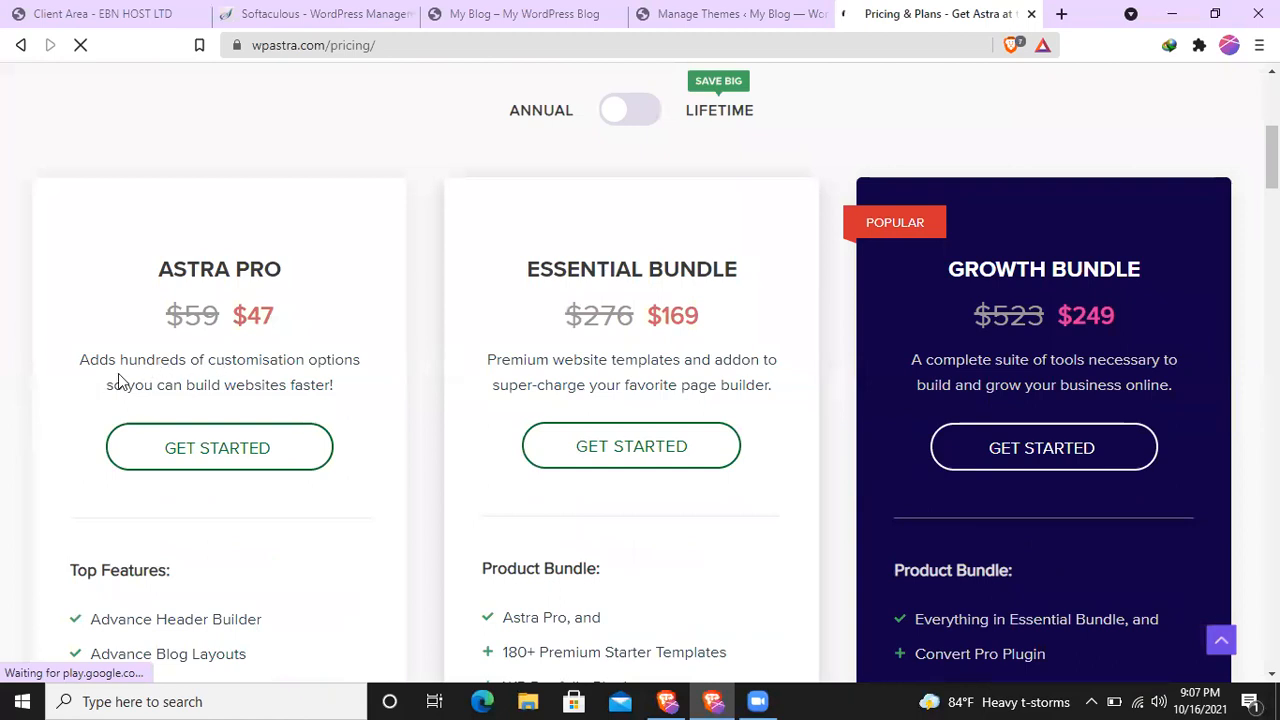
pyautogui.moveTo(236, 316); pyautogui.dragTo(289, 321)
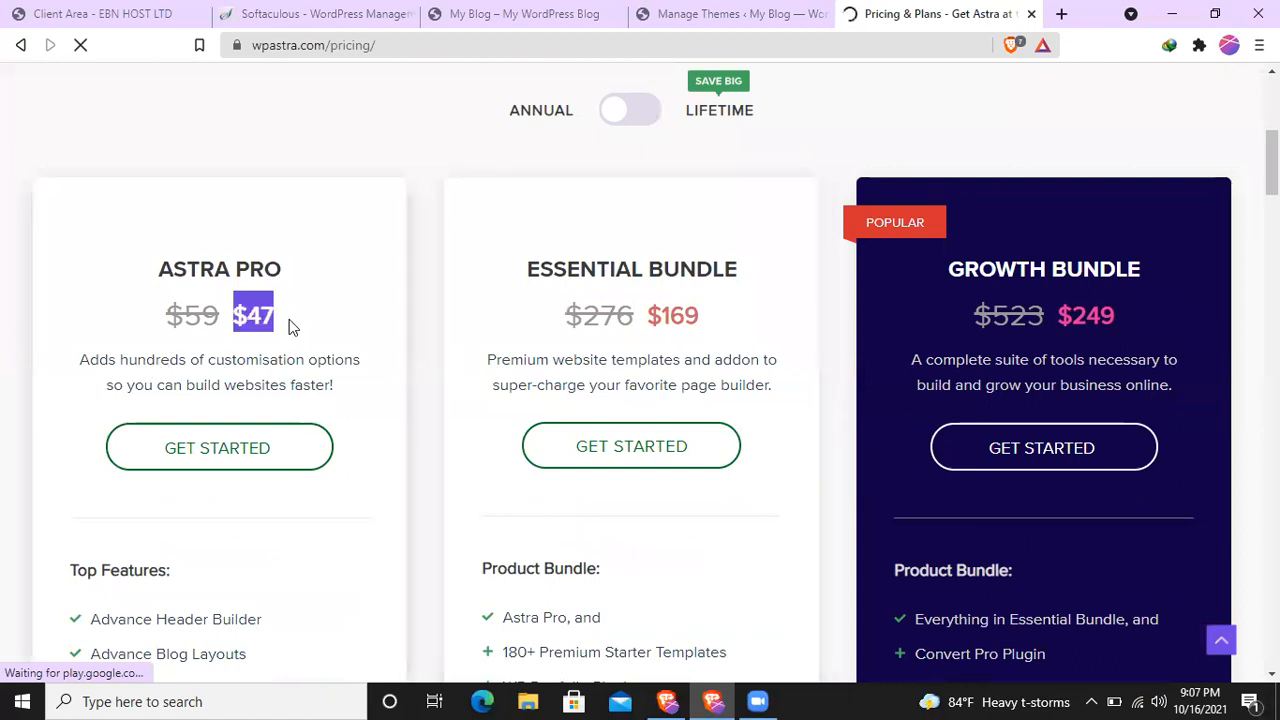
# - Switch the Astra pricing to lifetime, review the Essential Bundle's price, and close the Astra site
pyautogui.click(638, 110)
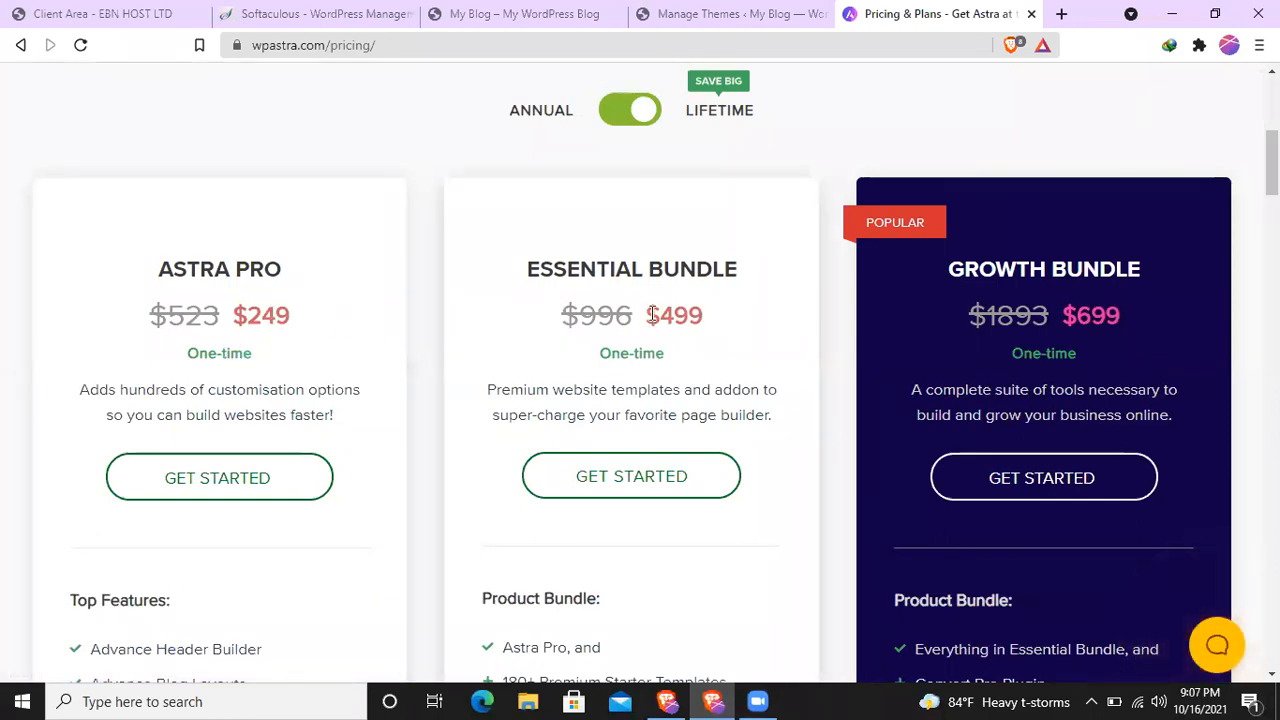
pyautogui.moveTo(648, 315); pyautogui.dragTo(729, 311)
pyautogui.click(731, 315)
pyautogui.scroll(-2, 675, 335)
pyautogui.scroll(1, 671, 335)
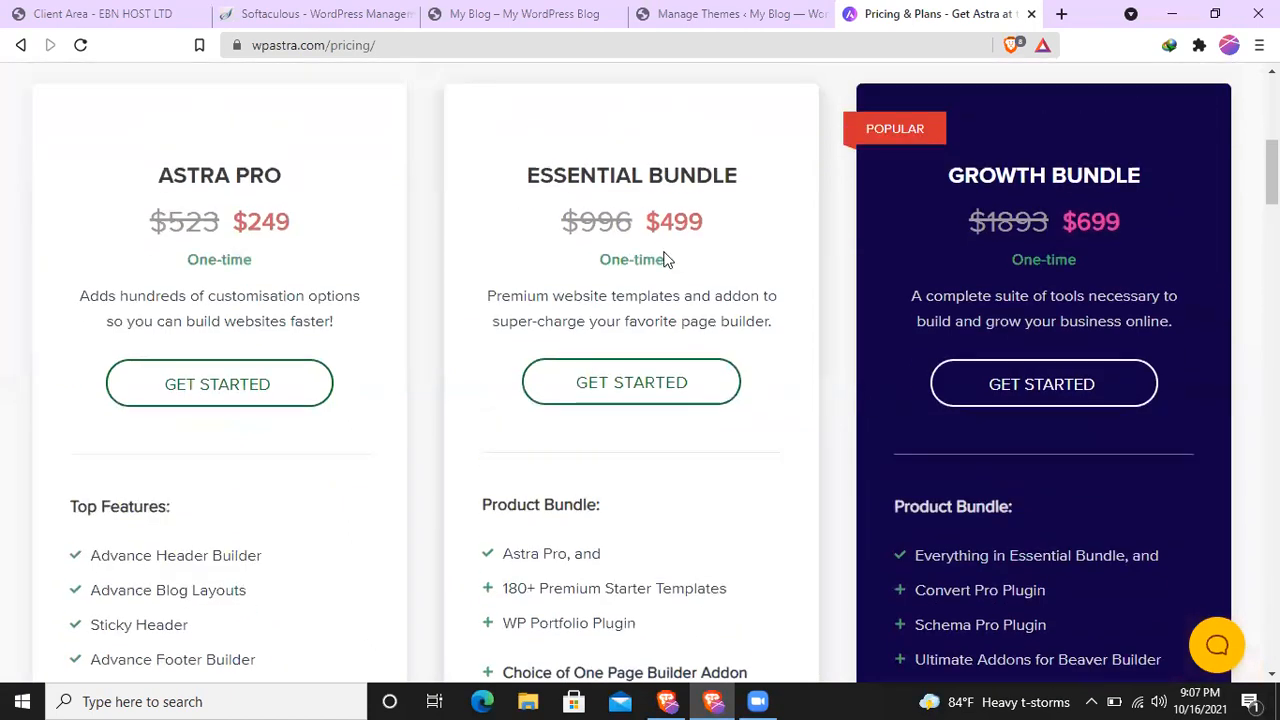
pyautogui.moveTo(654, 236); pyautogui.dragTo(723, 229)
pyautogui.click(725, 230)
pyautogui.scroll(6, 728, 200)
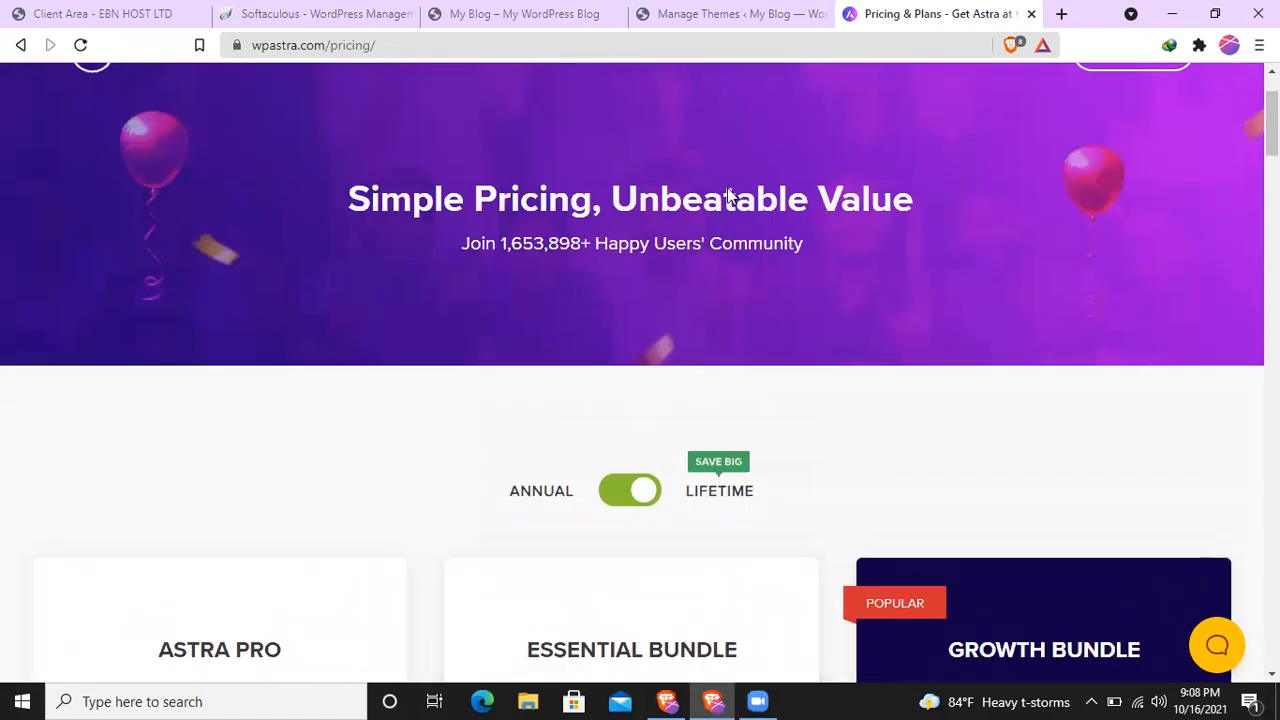
pyautogui.scroll(-1, 729, 163)
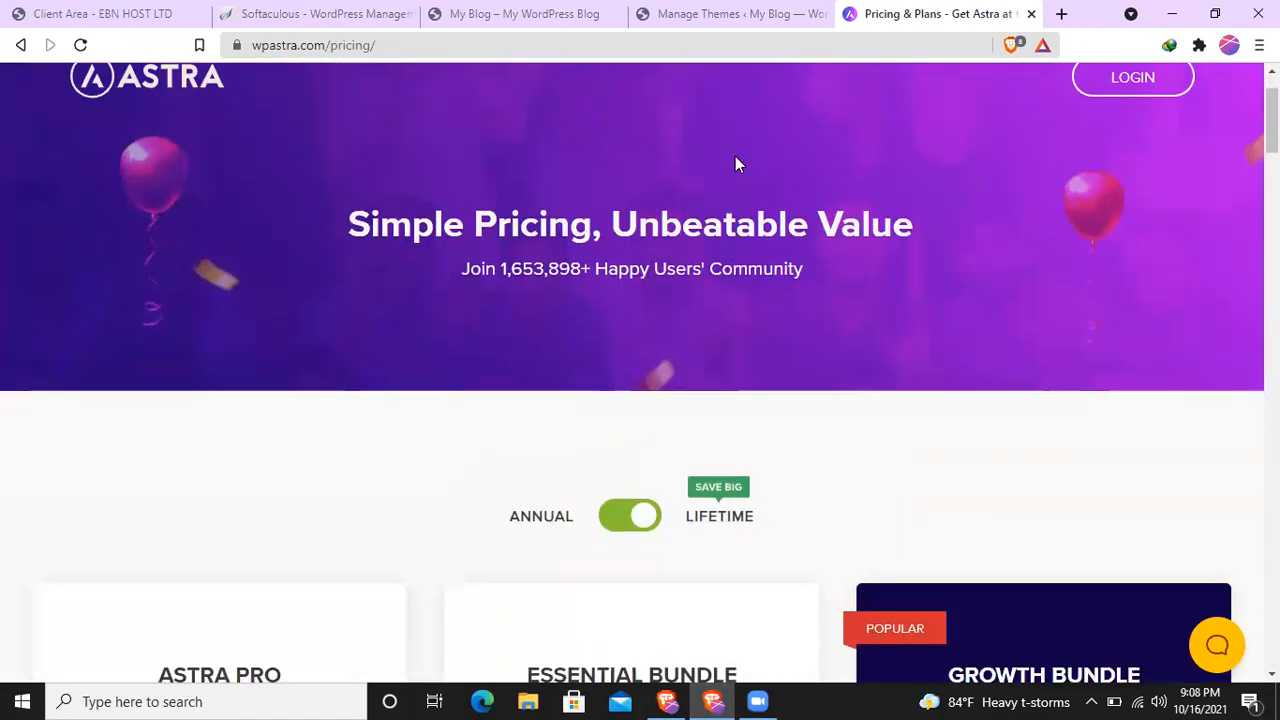
pyautogui.click(1031, 14)
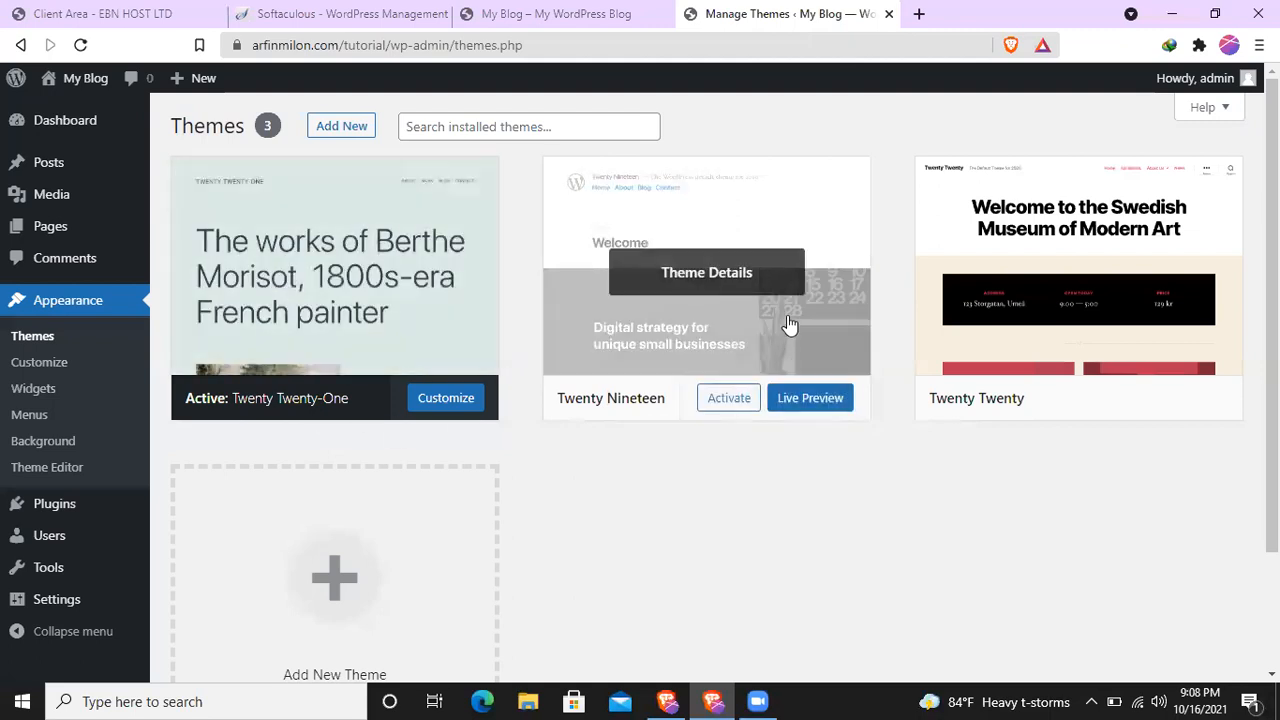
# - Delete the Twenty Nineteen theme from the installed themes
pyautogui.click(790, 325)
pyautogui.scroll(-1, 938, 436)
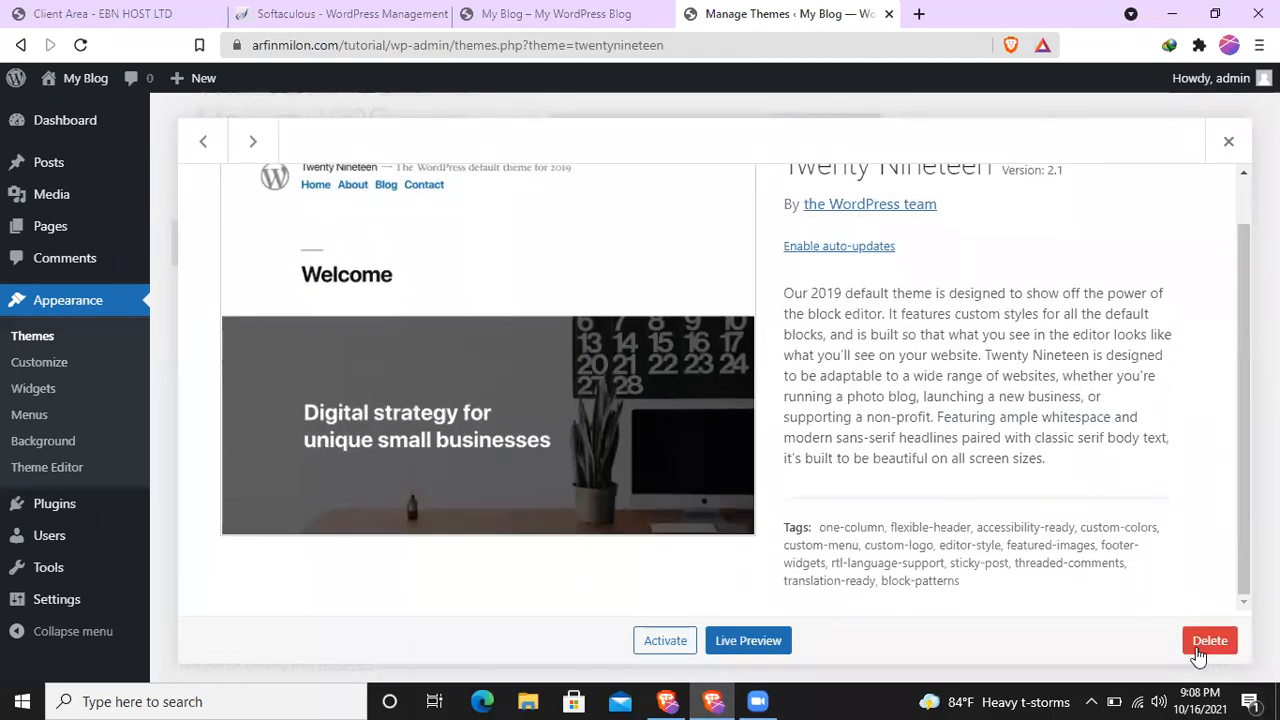
pyautogui.click(1207, 640)
pyautogui.click(728, 188)
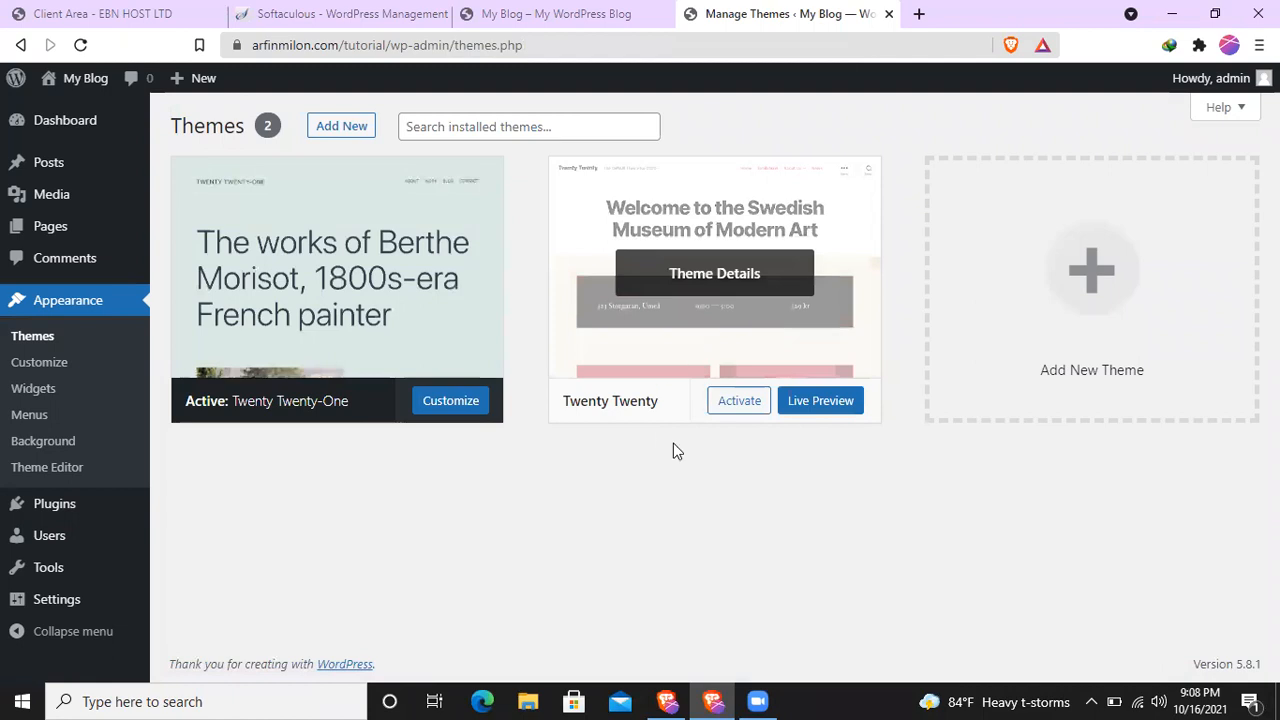
# - Delete the Twenty Twenty theme from the installed themes
pyautogui.moveTo(711, 289)
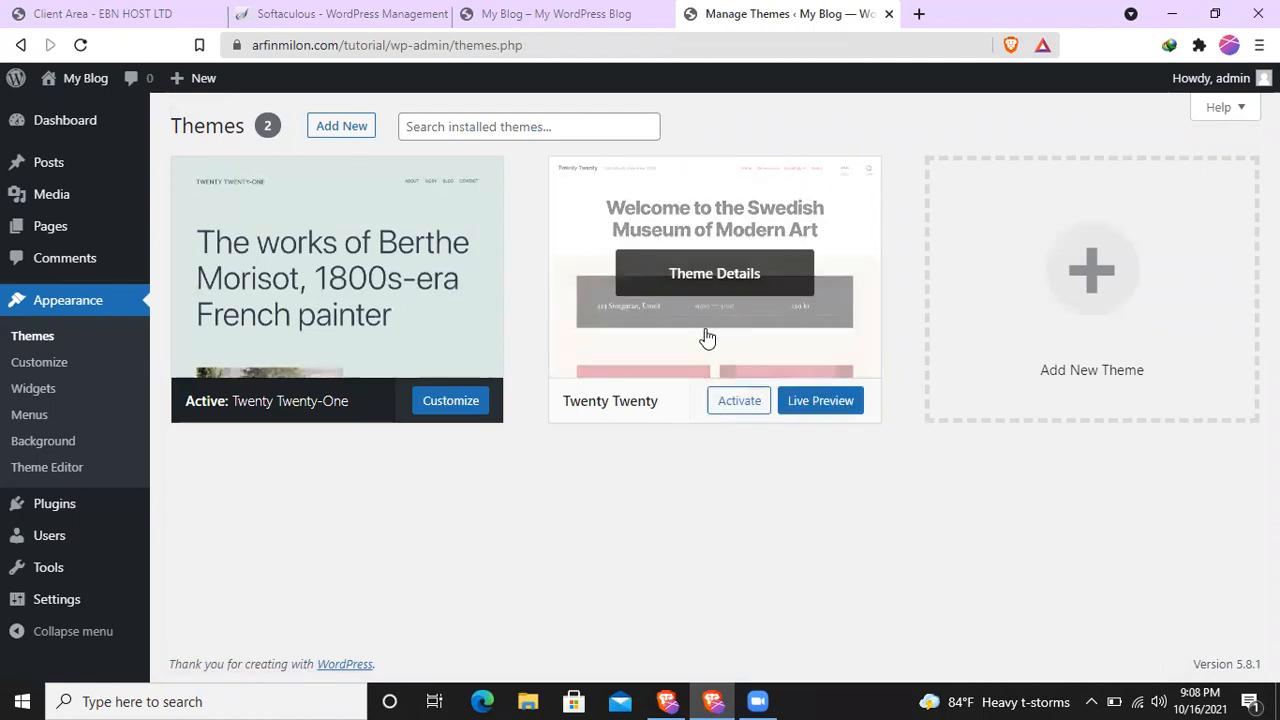
pyautogui.click(707, 338)
pyautogui.scroll(-2, 1012, 367)
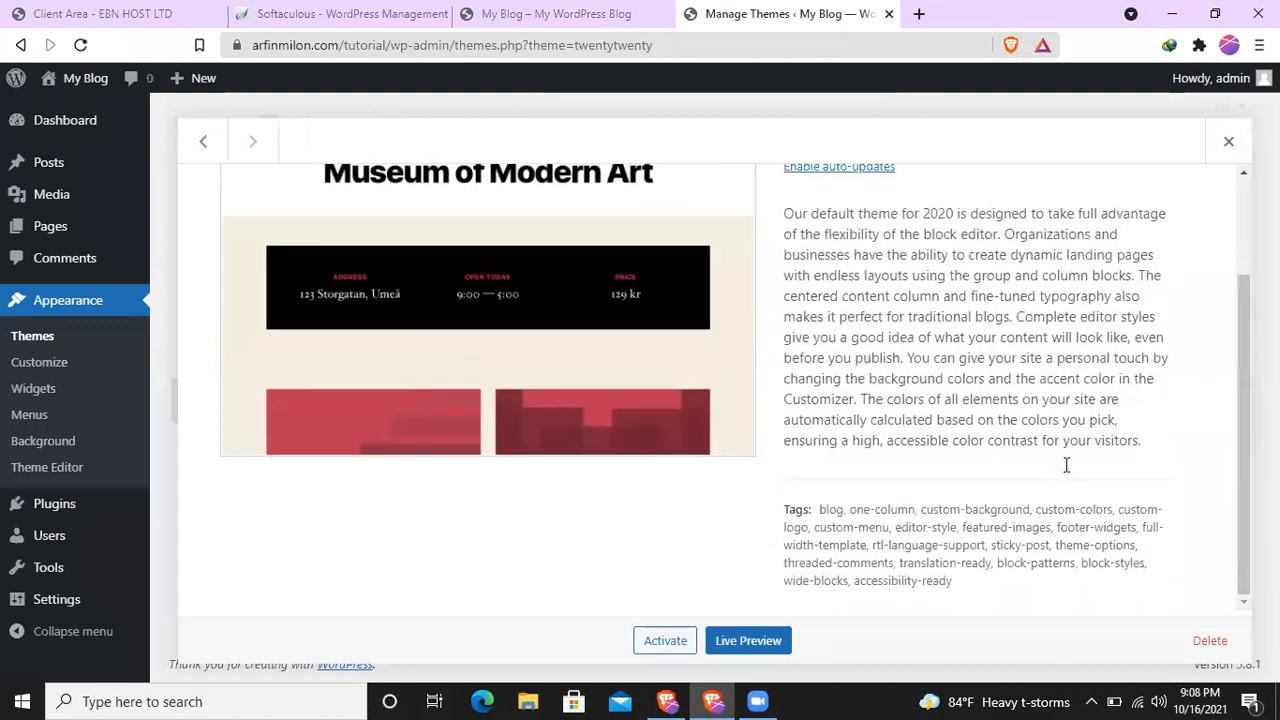
pyautogui.click(1205, 643)
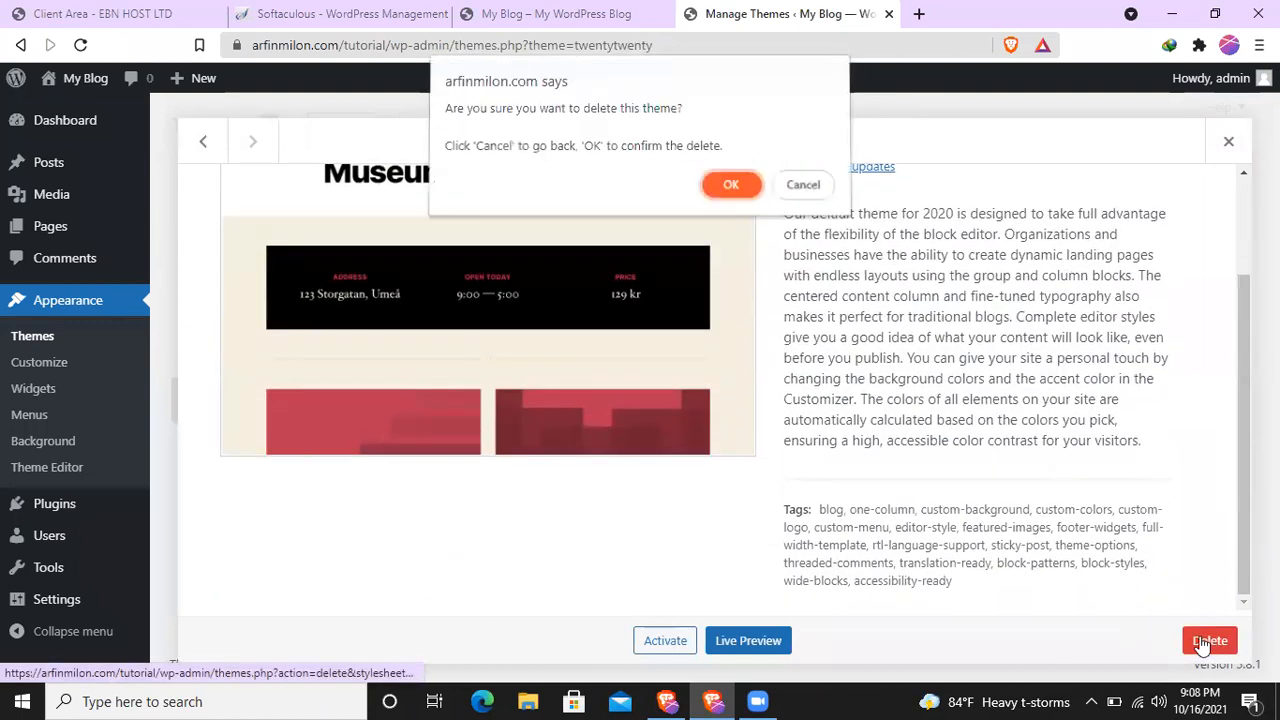
pyautogui.click(731, 185)
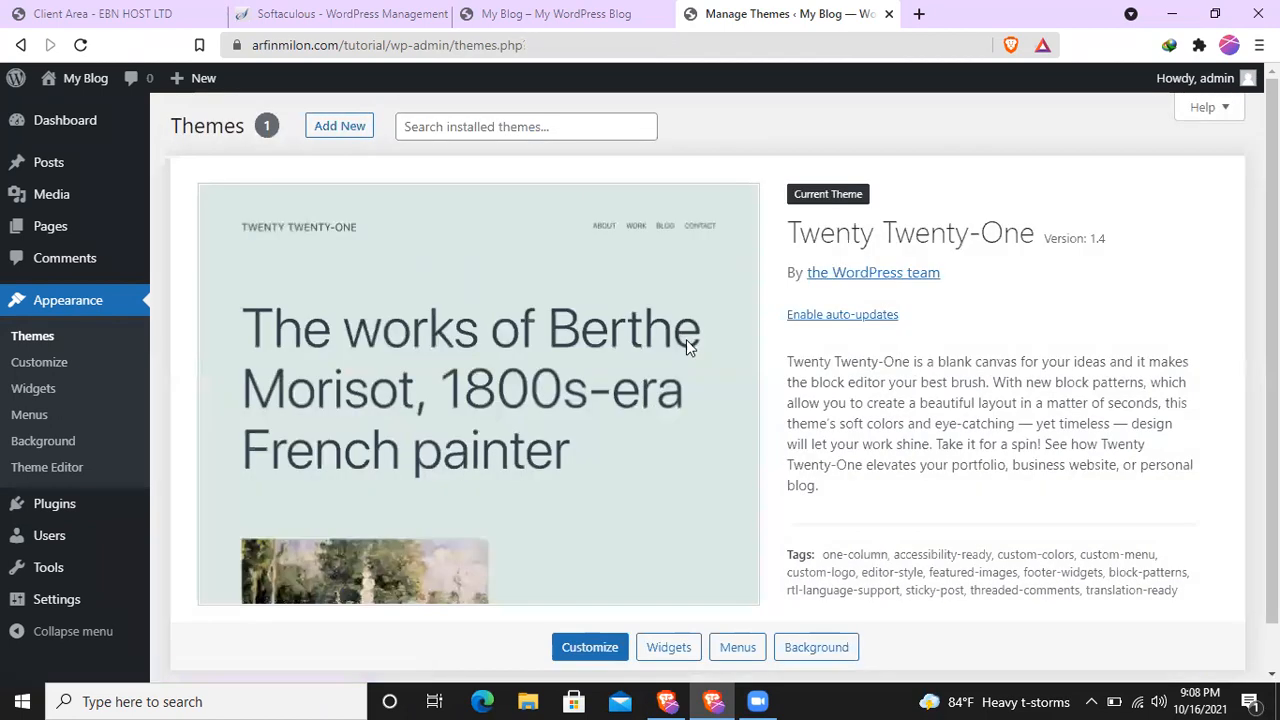
# - Install the Astra theme from the popular WordPress themes and activate it
pyautogui.click(336, 130)
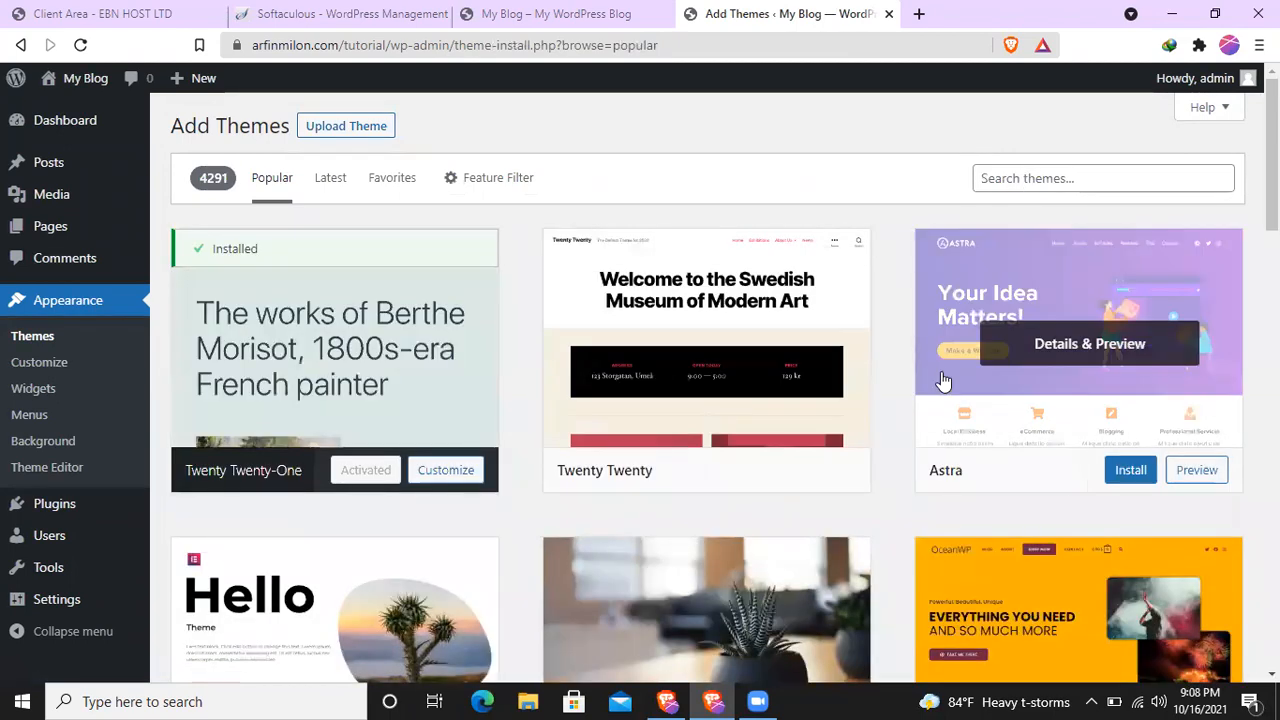
pyautogui.scroll(-1, 998, 390)
pyautogui.scroll(-1, 1000, 394)
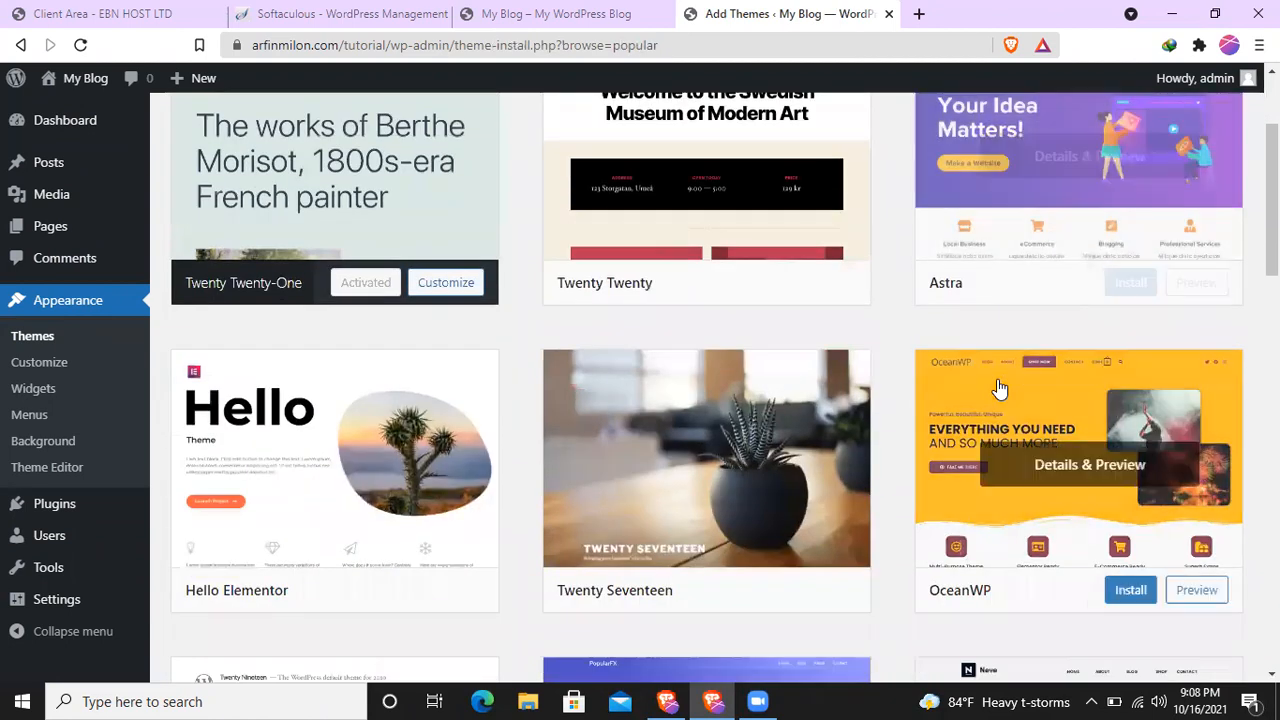
pyautogui.scroll(1, 949, 394)
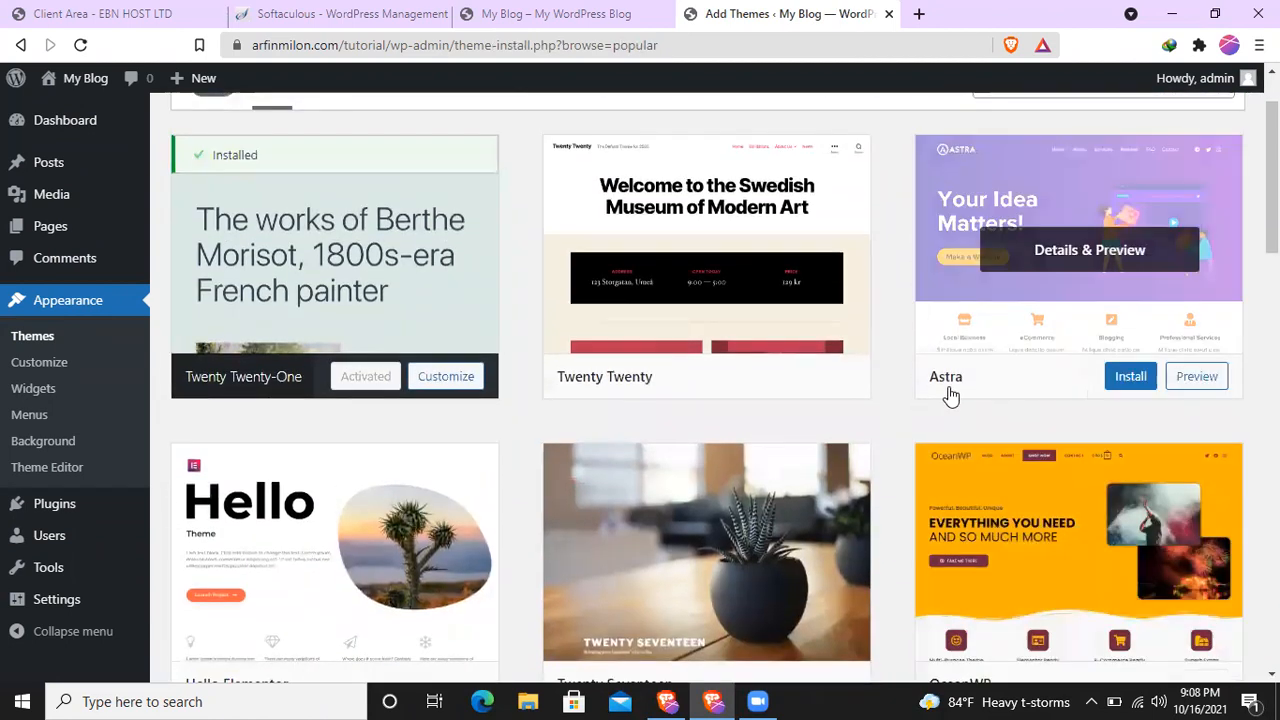
pyautogui.click(1128, 380)
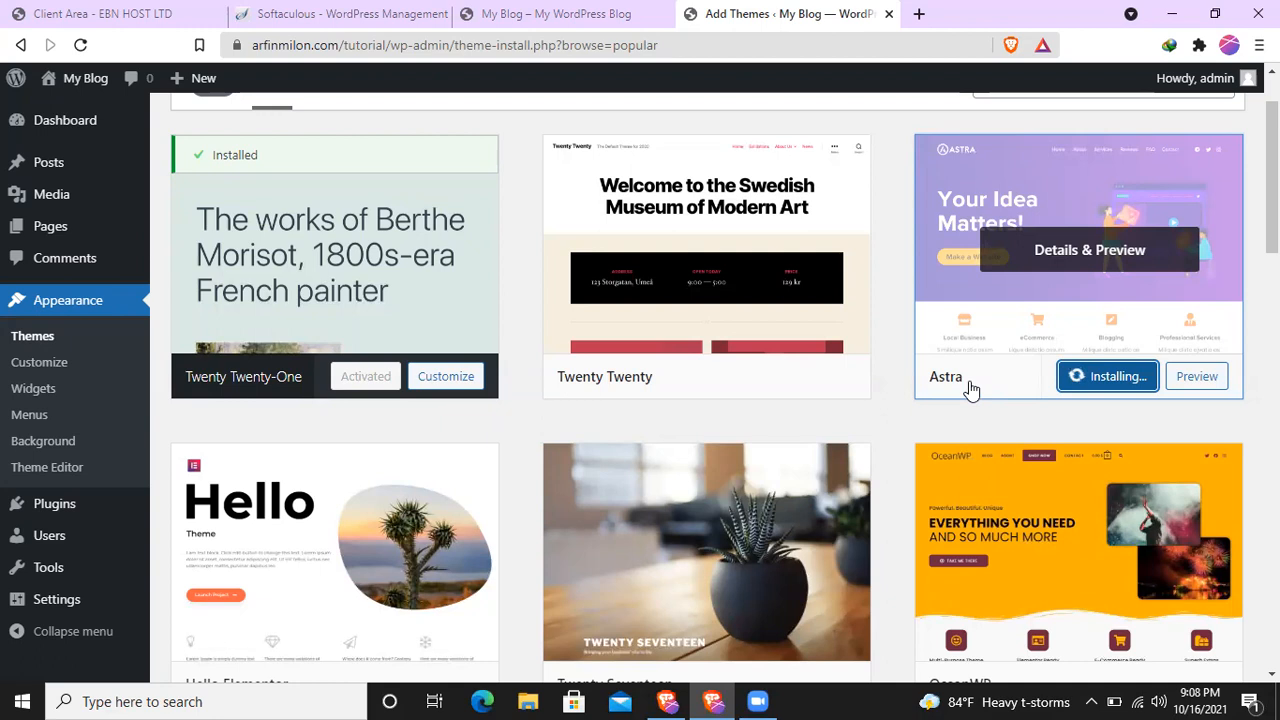
pyautogui.scroll(1, 971, 386)
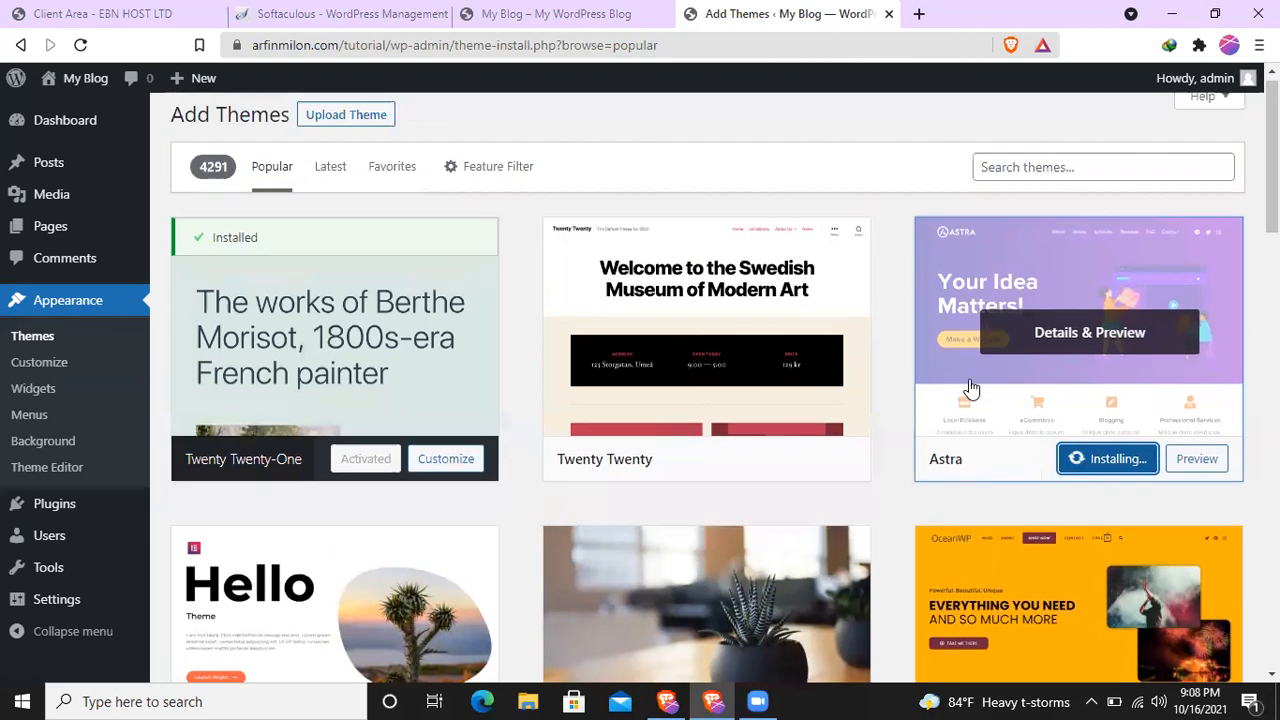
pyautogui.click(1012, 180)
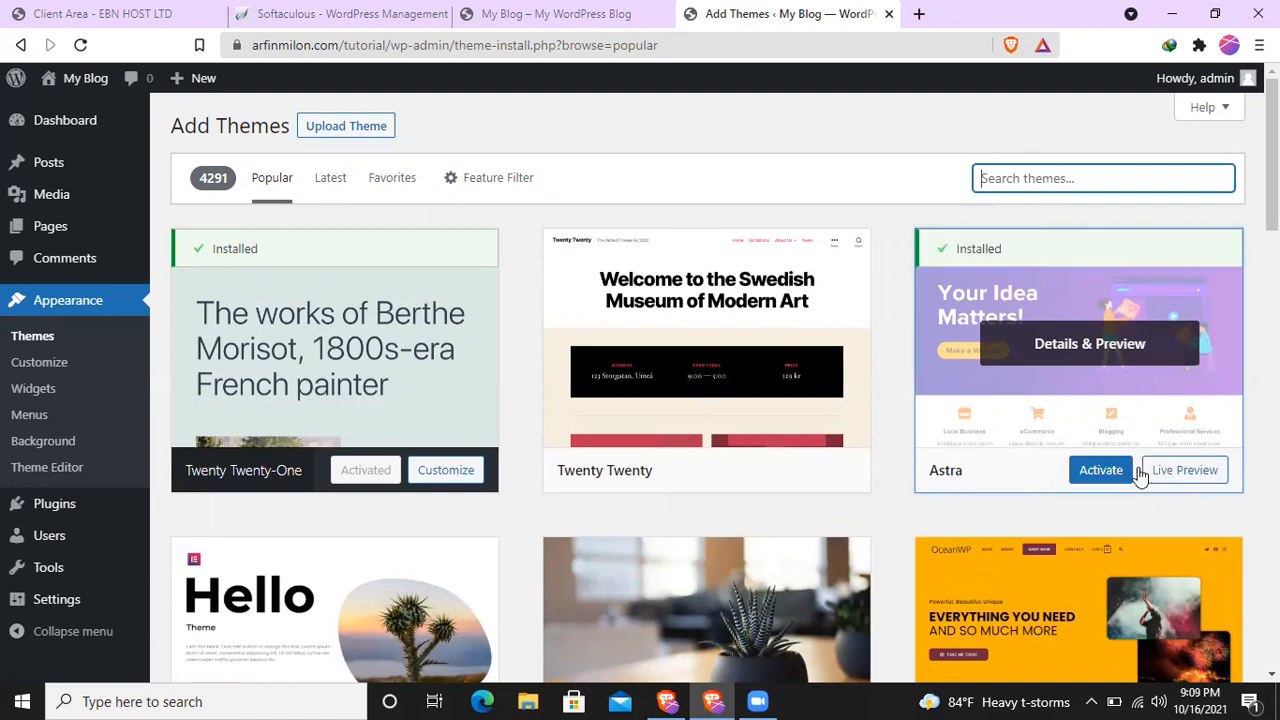
pyautogui.click(1104, 472)
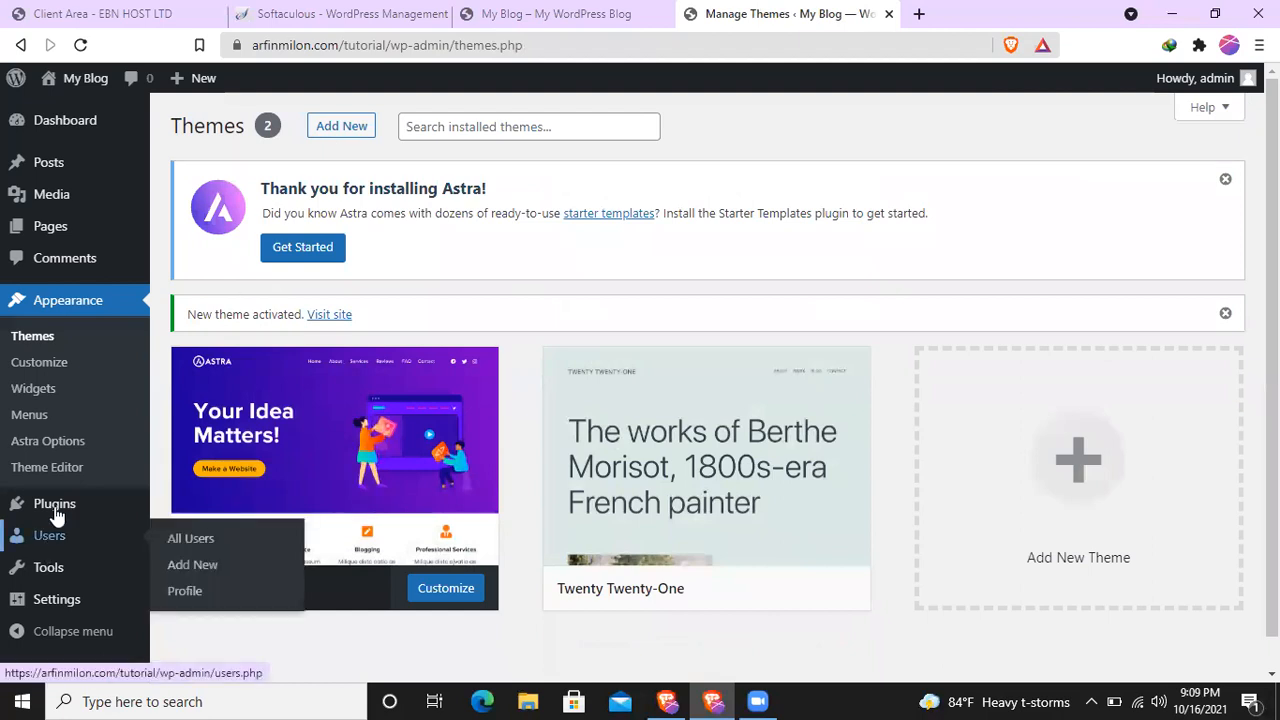
# - Delete the Akismet Anti-Spam and Hello Dolly plugins together with a bulk action
pyautogui.moveTo(52, 505)
pyautogui.click(213, 508)
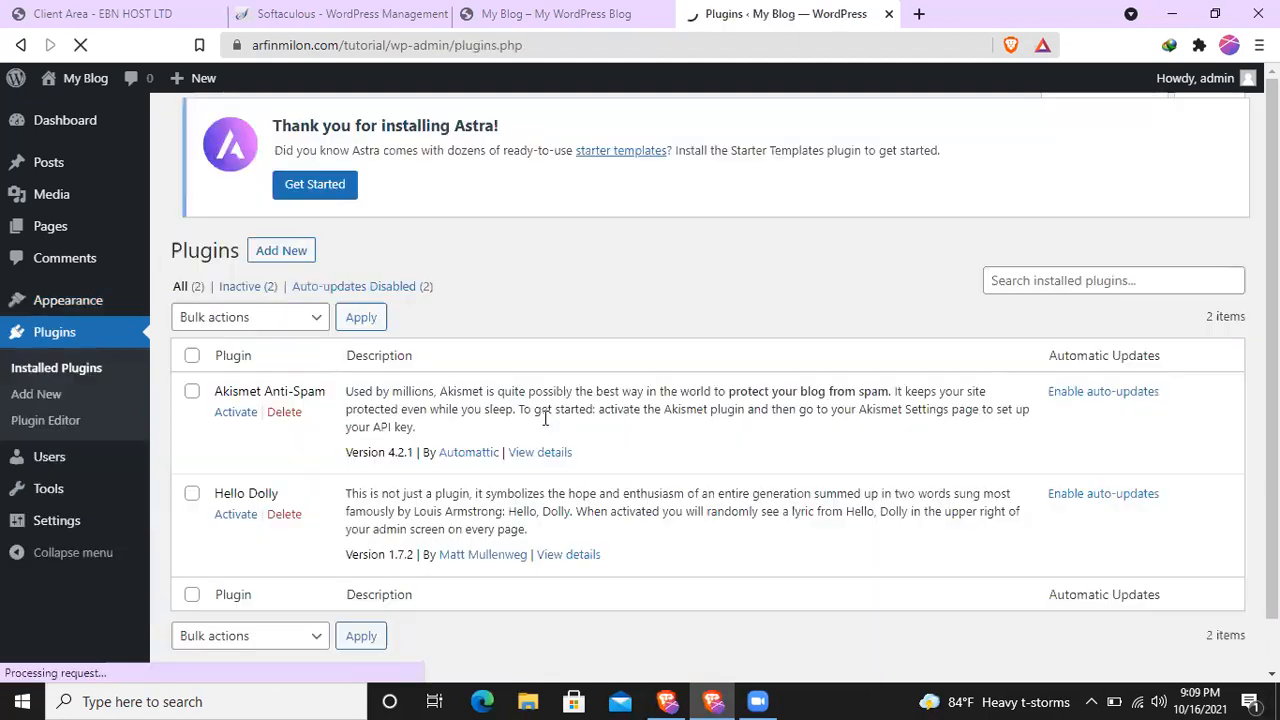
pyautogui.click(192, 370)
pyautogui.click(277, 335)
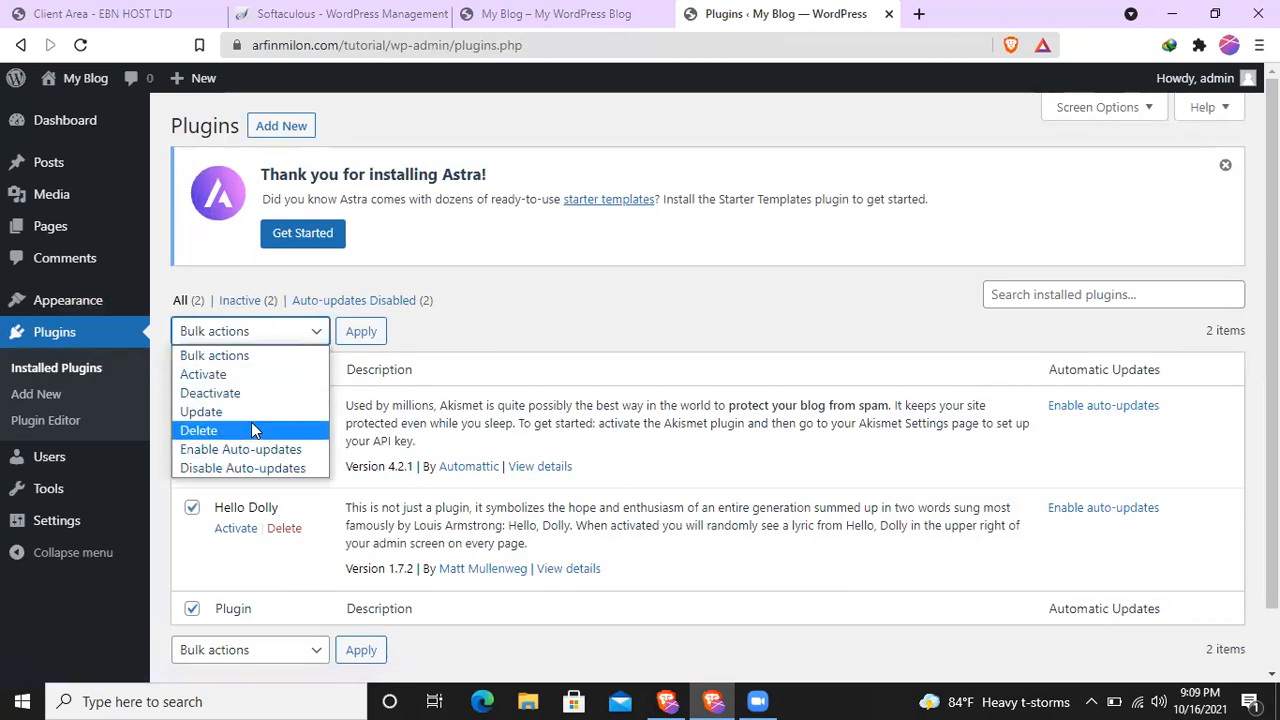
pyautogui.click(251, 424)
pyautogui.click(362, 333)
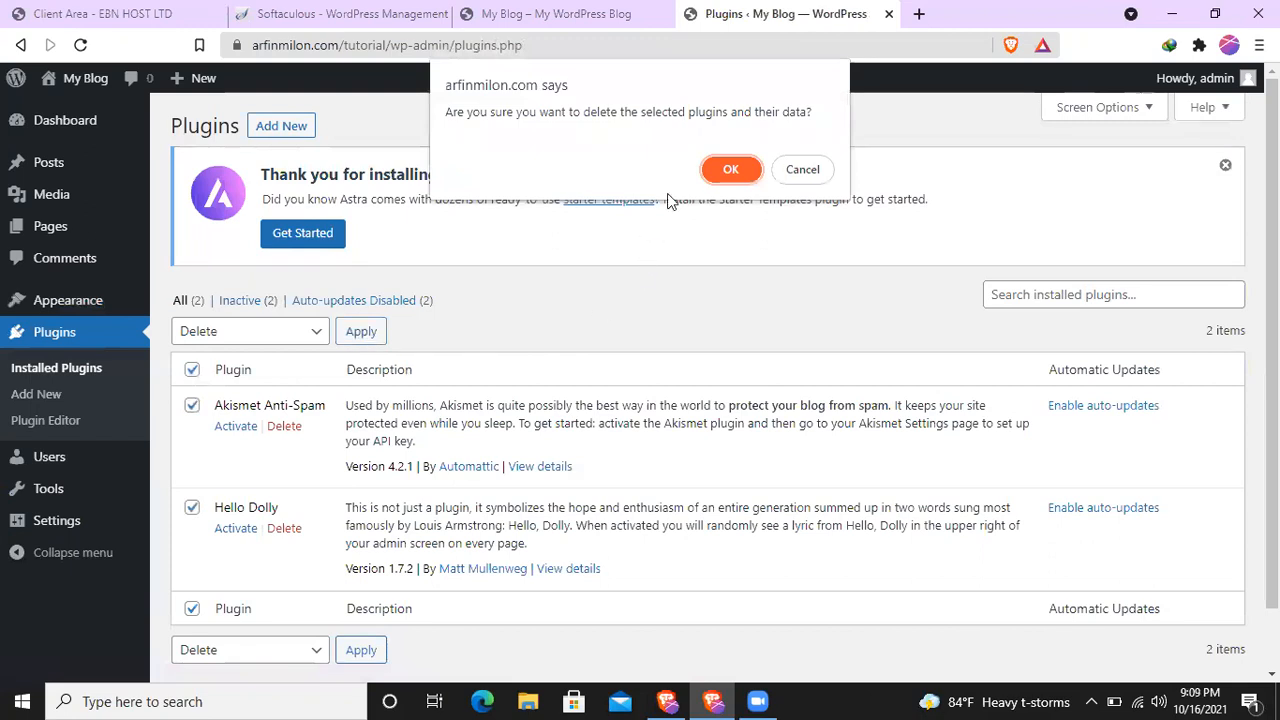
pyautogui.click(733, 172)
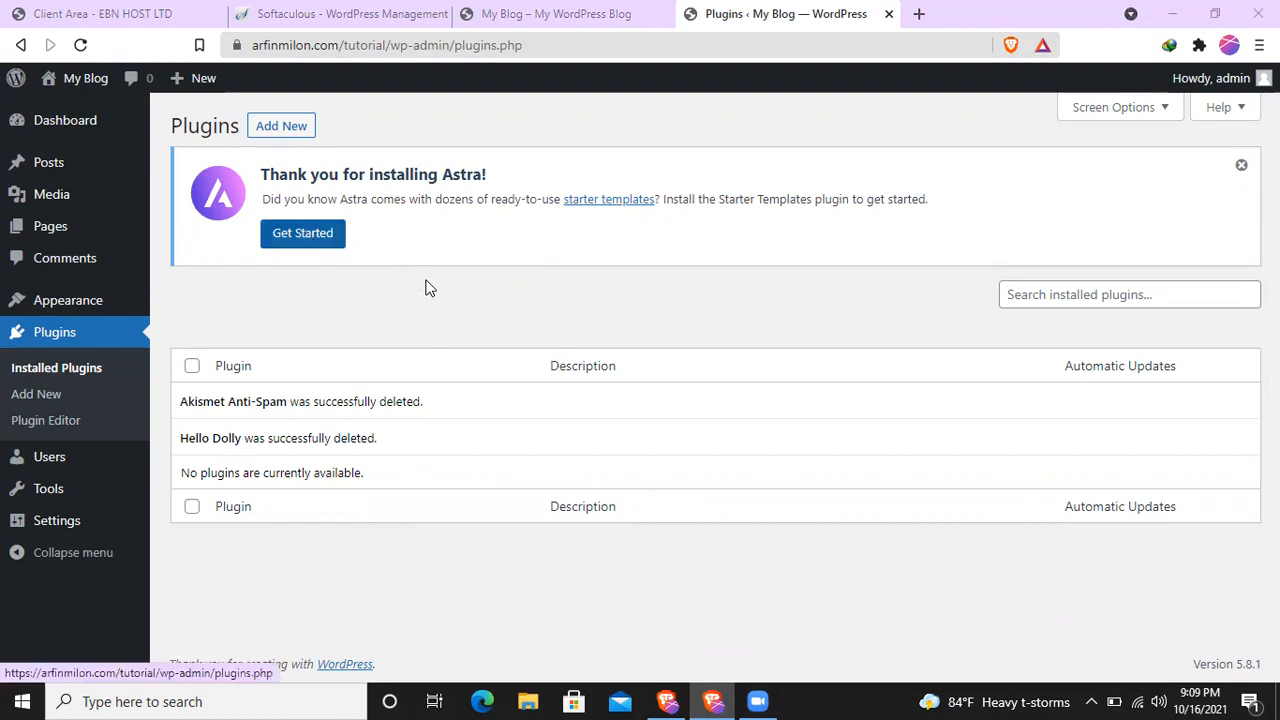
# - Start adding a new plugin by upload and open the file chooser for its zip archive
pyautogui.click(283, 129)
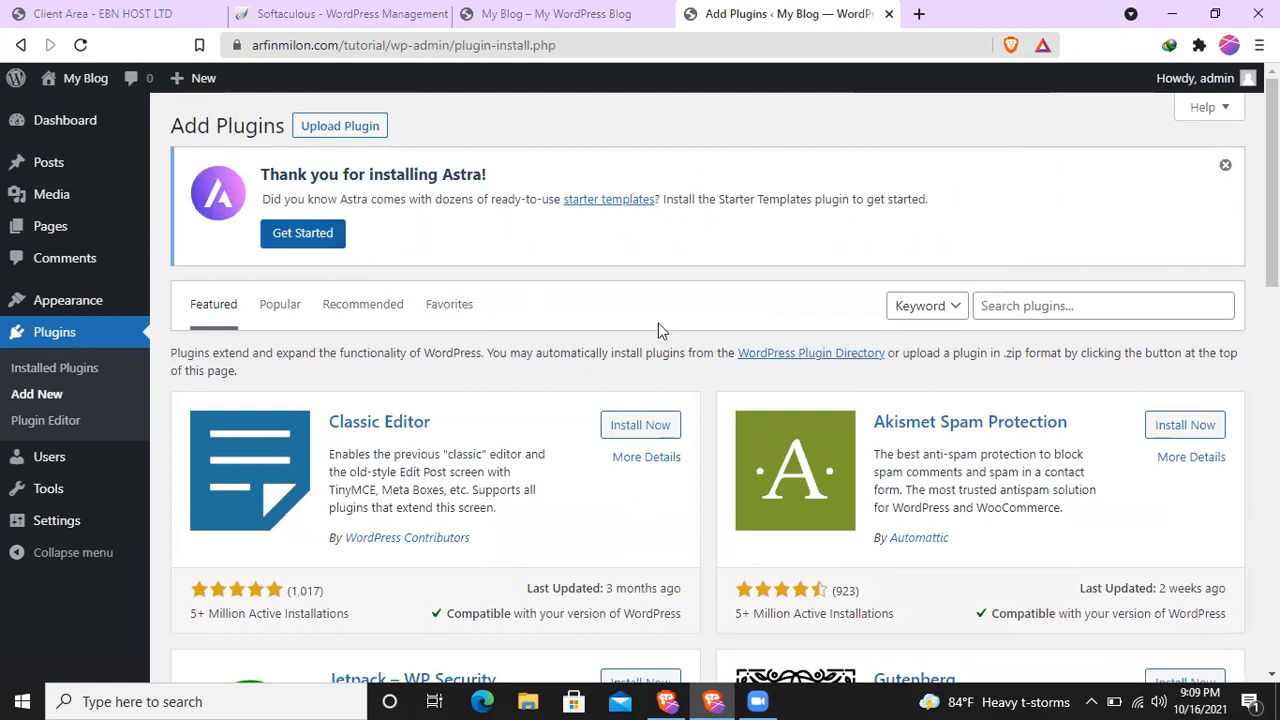
pyautogui.scroll(-2, 658, 323)
pyautogui.scroll(2, 714, 357)
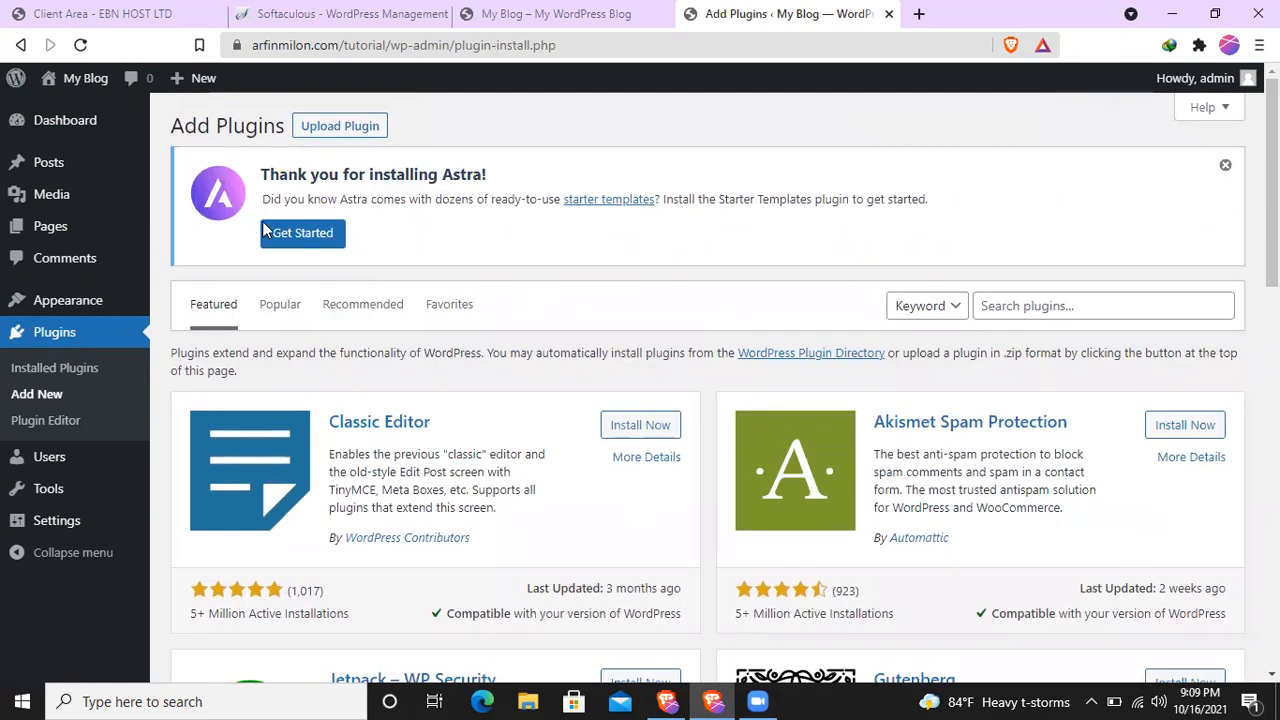
pyautogui.click(345, 126)
pyautogui.click(596, 430)
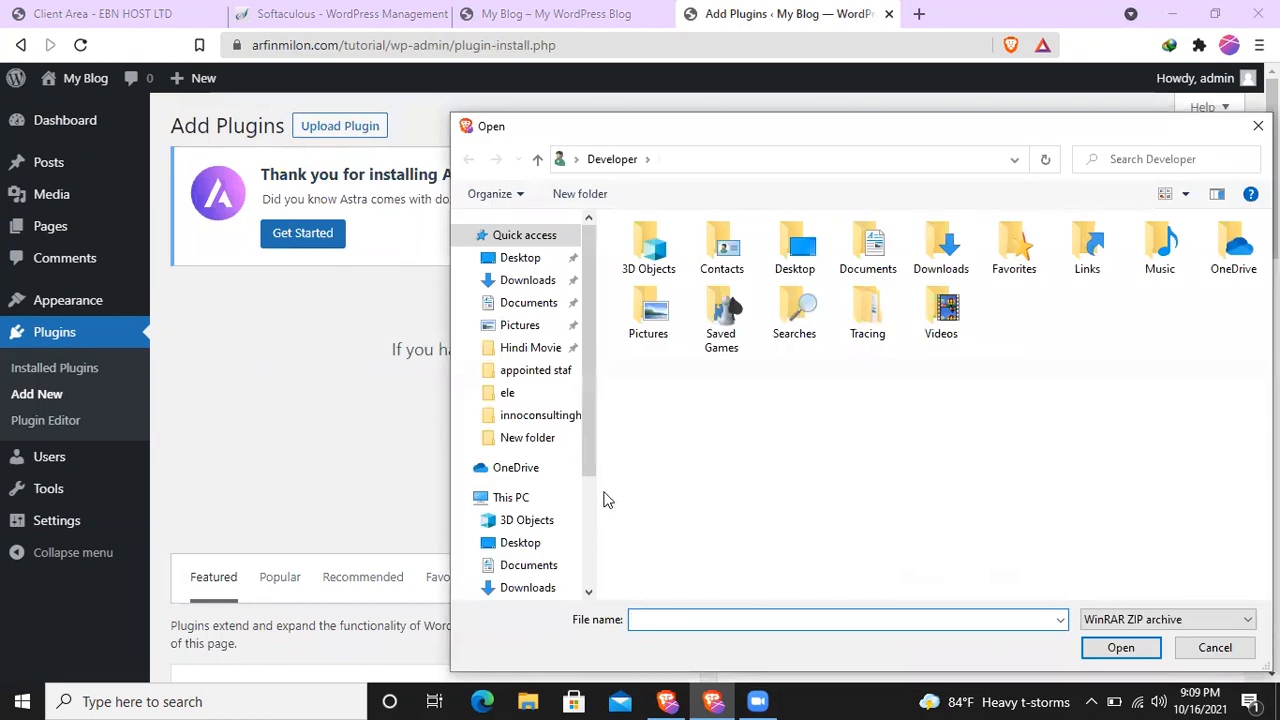
pyautogui.scroll(-3, 592, 505)
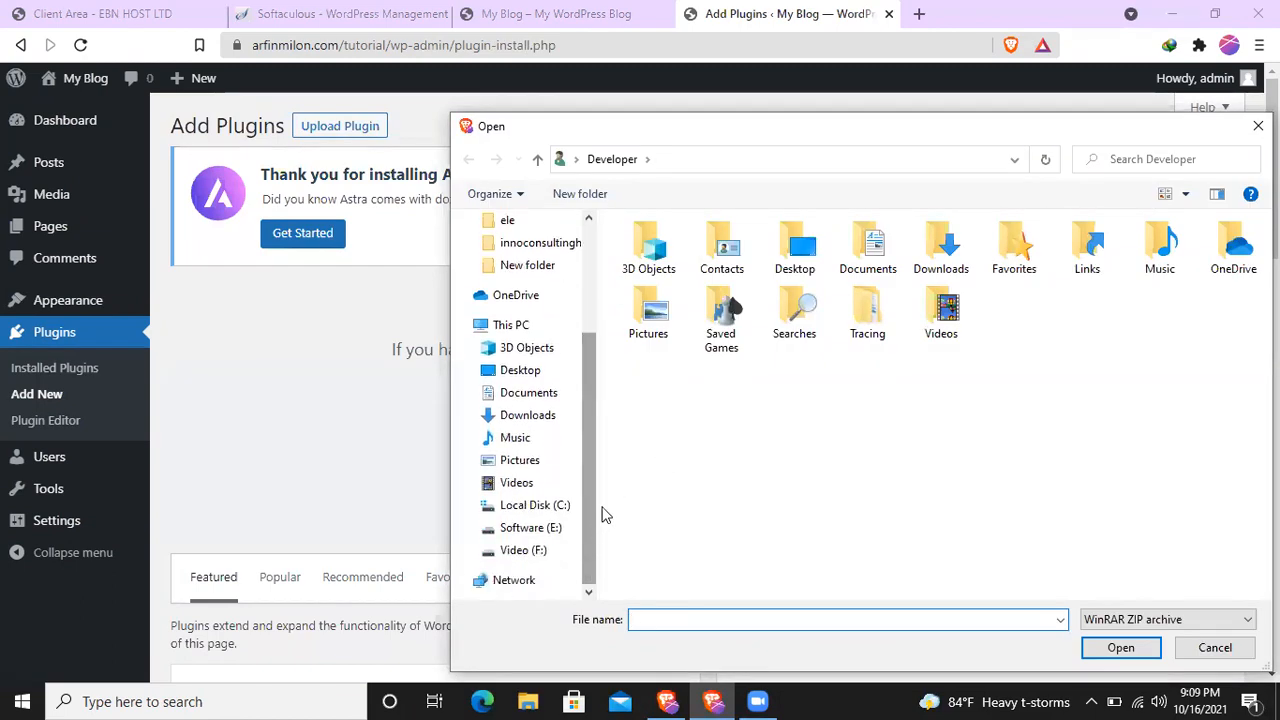
pyautogui.click(531, 530)
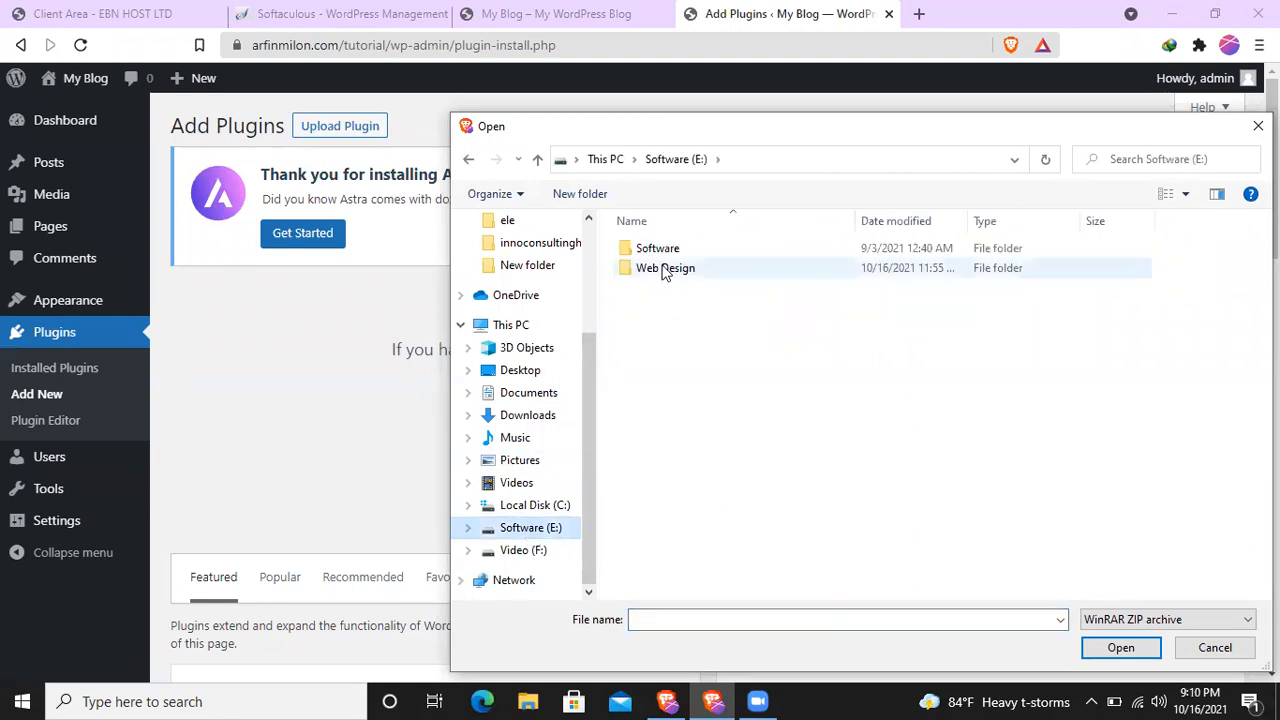
pyautogui.doubleClick(663, 271)
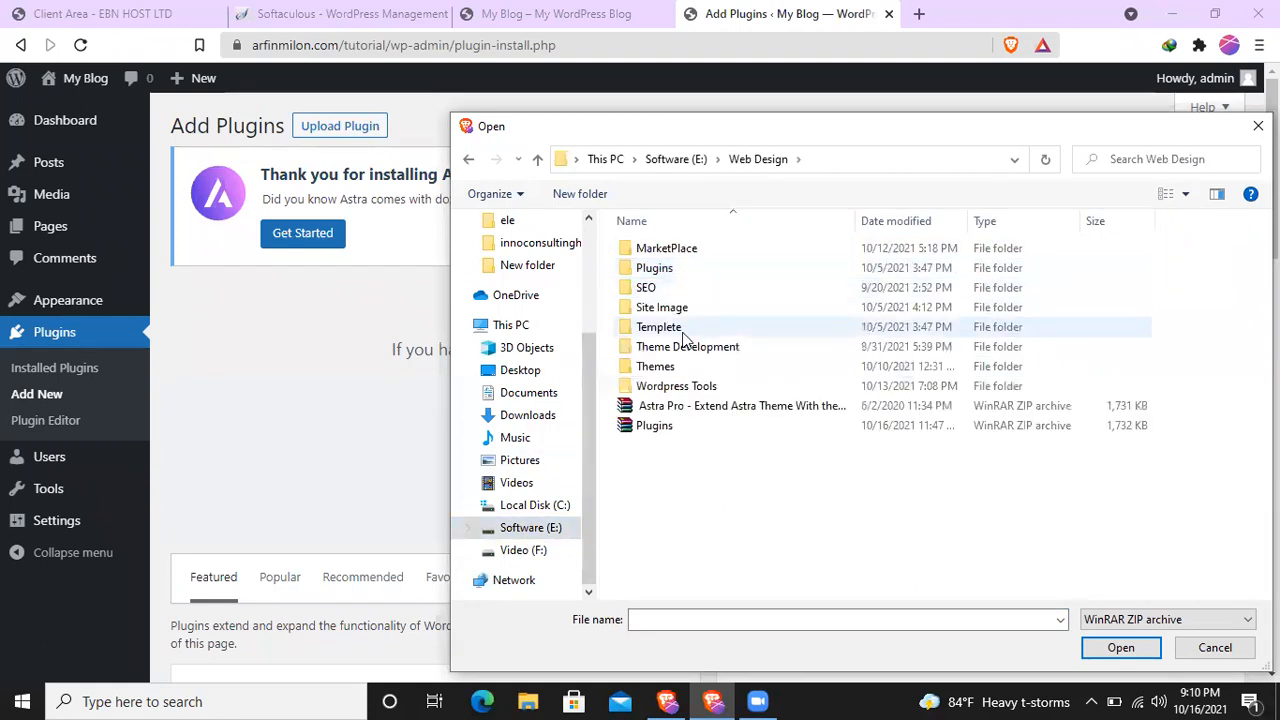
pyautogui.doubleClick(688, 268)
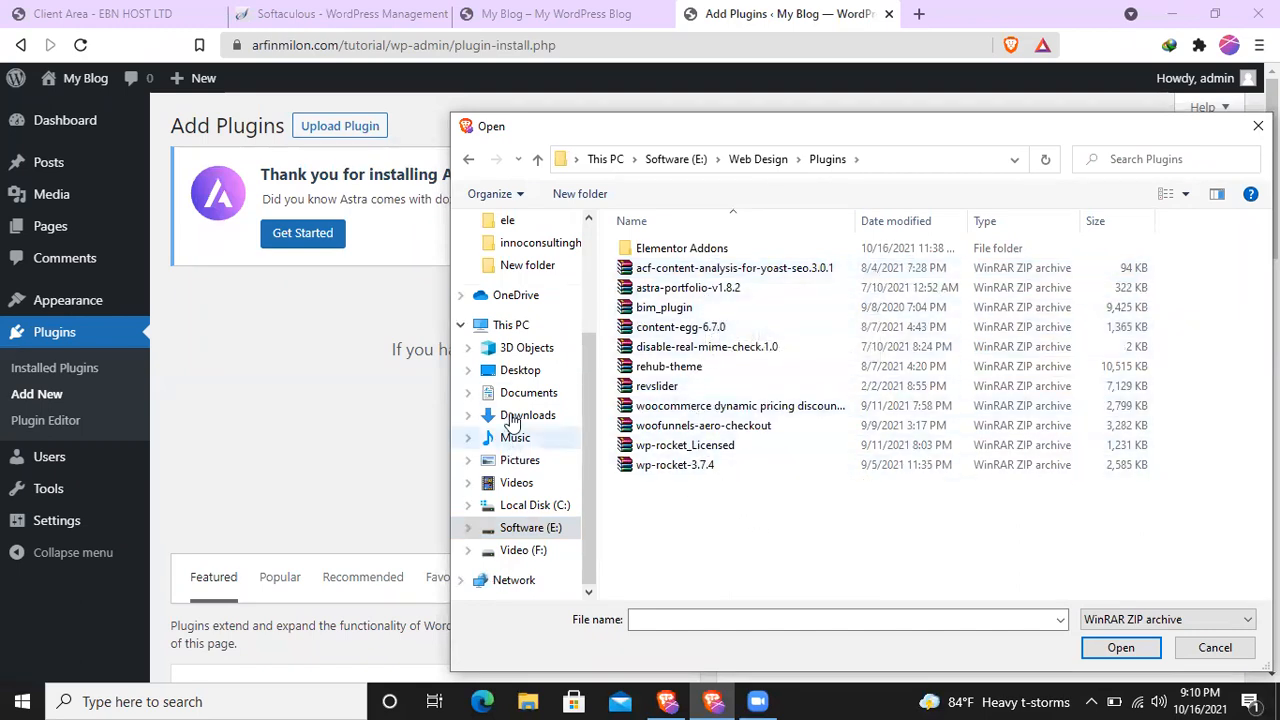
# - Choose the astra-pro-addon-v2.7.1 archive from the ele folder on the Desktop as the plugin file
pyautogui.scroll(4, 534, 329)
pyautogui.click(528, 257)
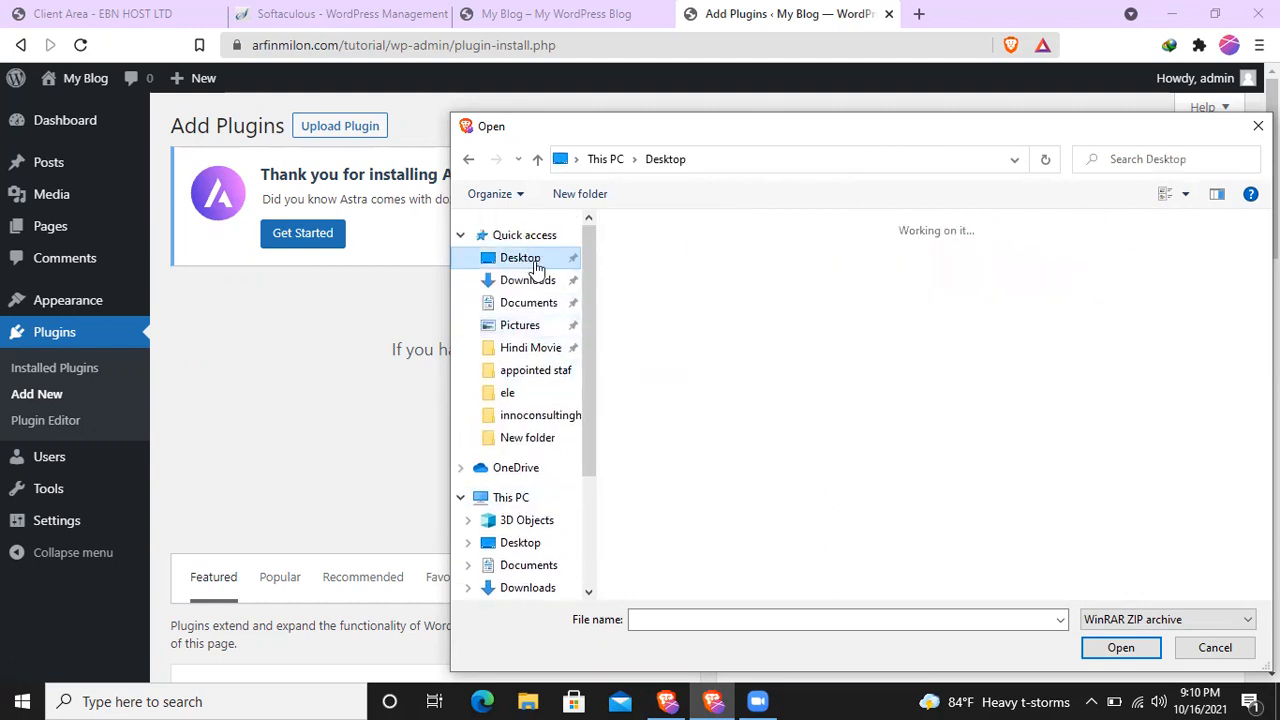
pyautogui.doubleClick(882, 302)
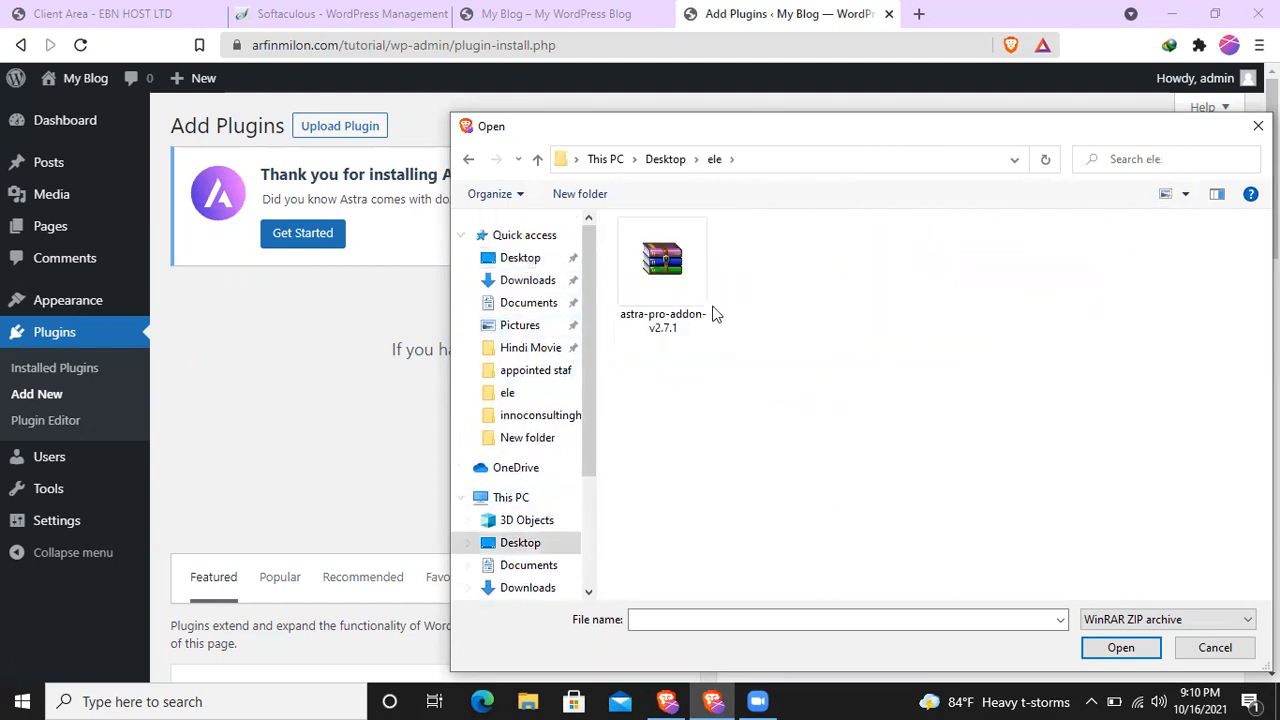
pyautogui.click(706, 310)
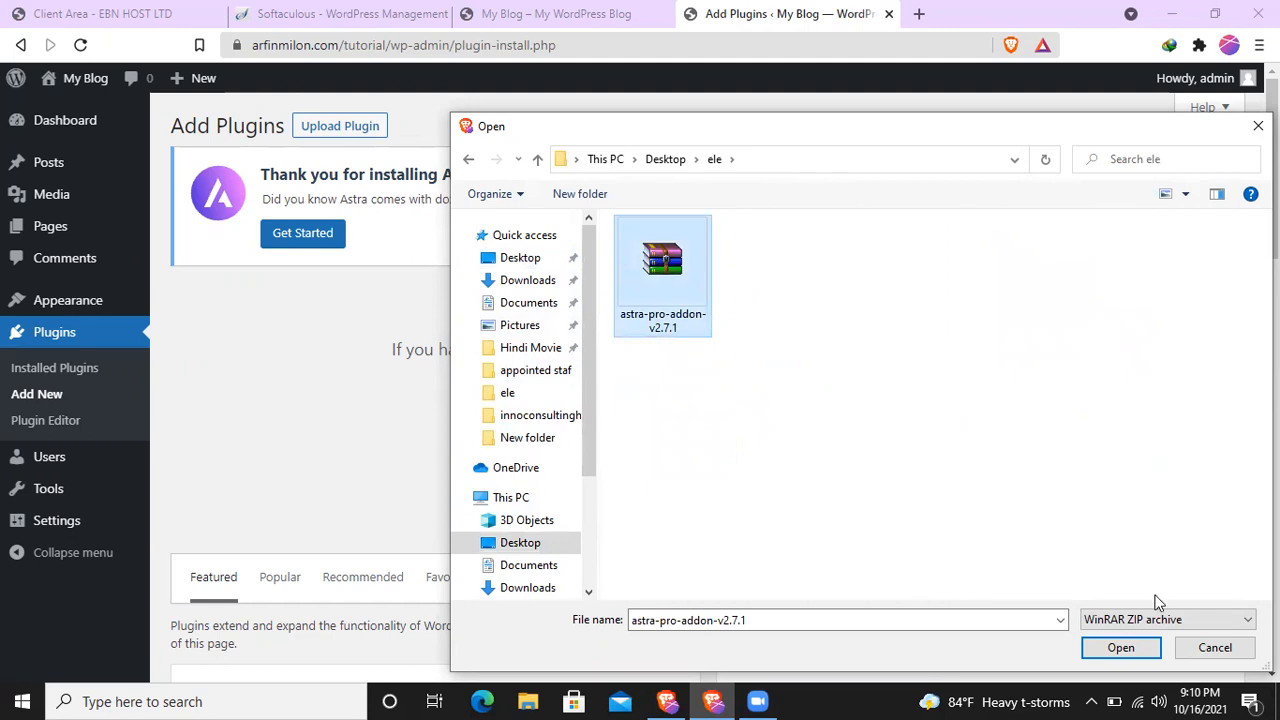
pyautogui.click(1124, 650)
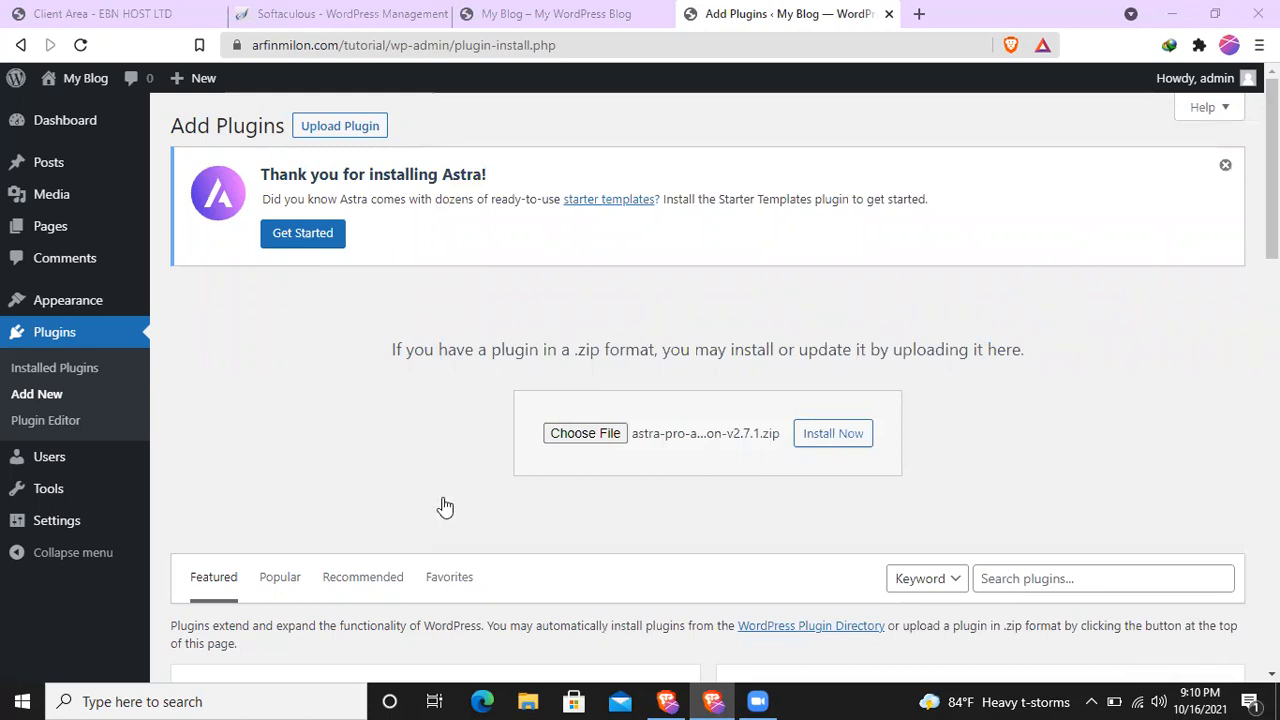
# - Install the chosen Astra Pro add-on, resubmitting the upload page, and activate the plugin
pyautogui.click(826, 436)
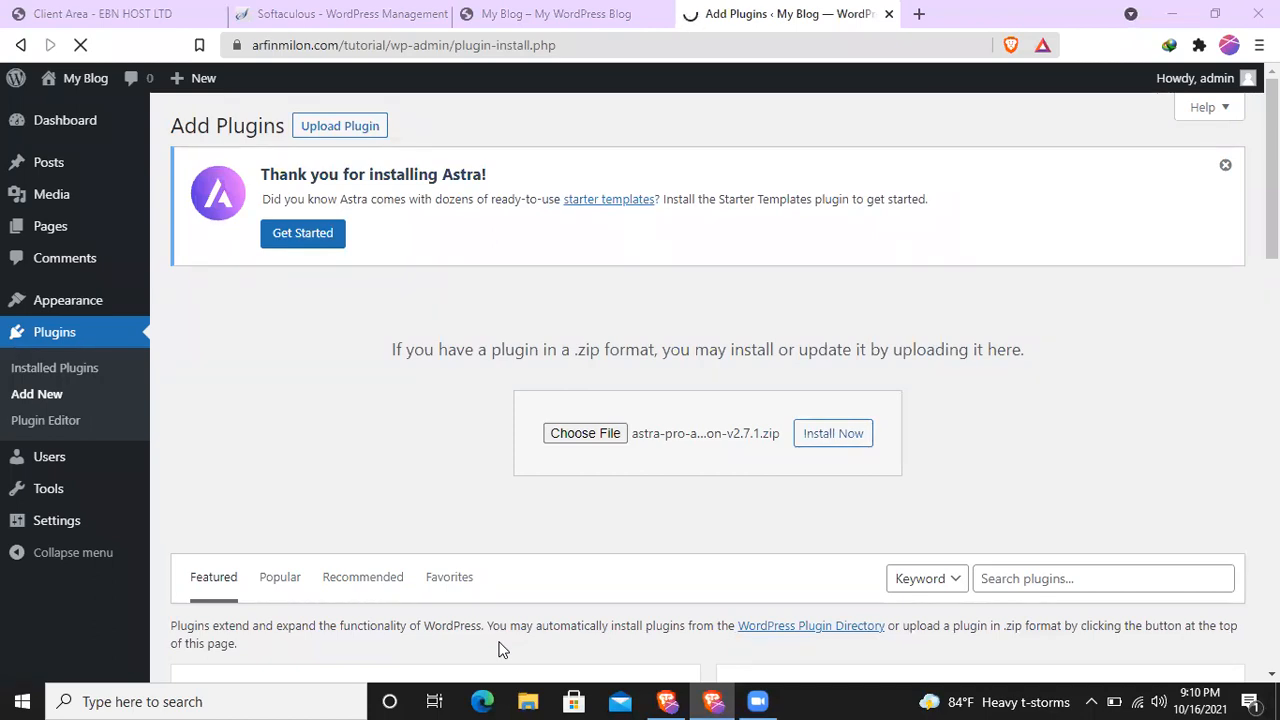
pyautogui.click(828, 440)
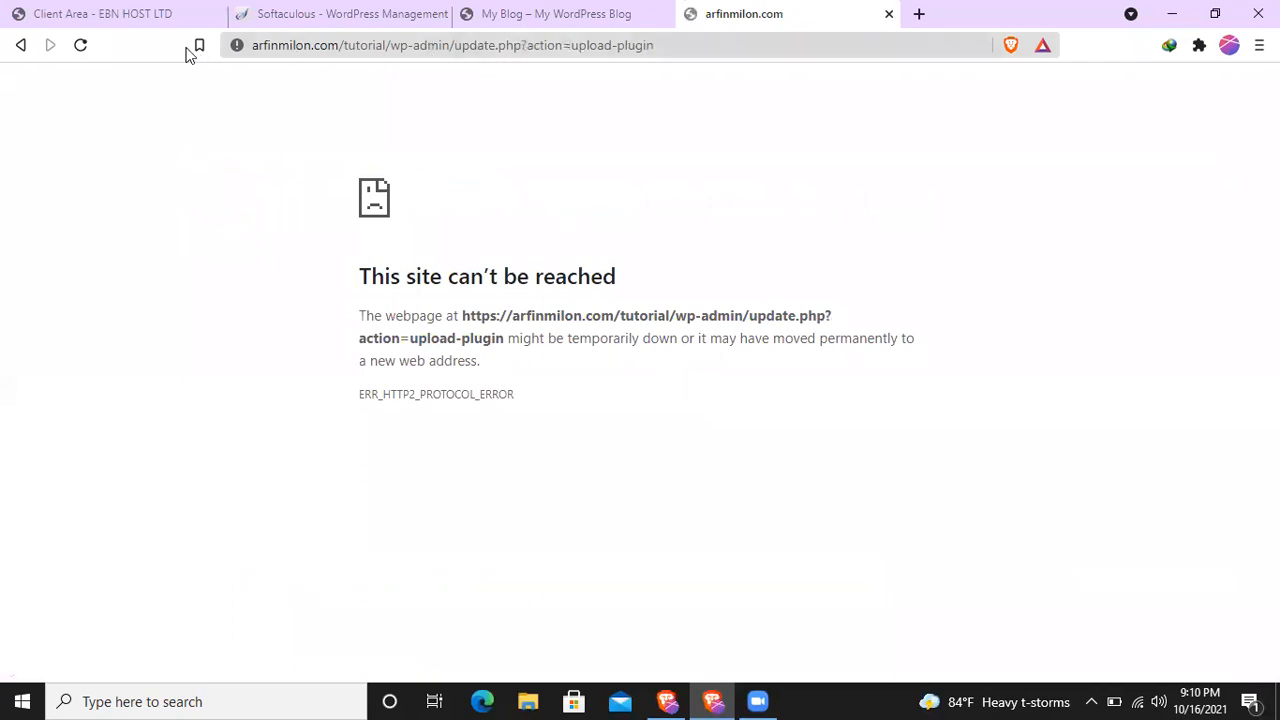
pyautogui.click(86, 45)
pyautogui.click(722, 187)
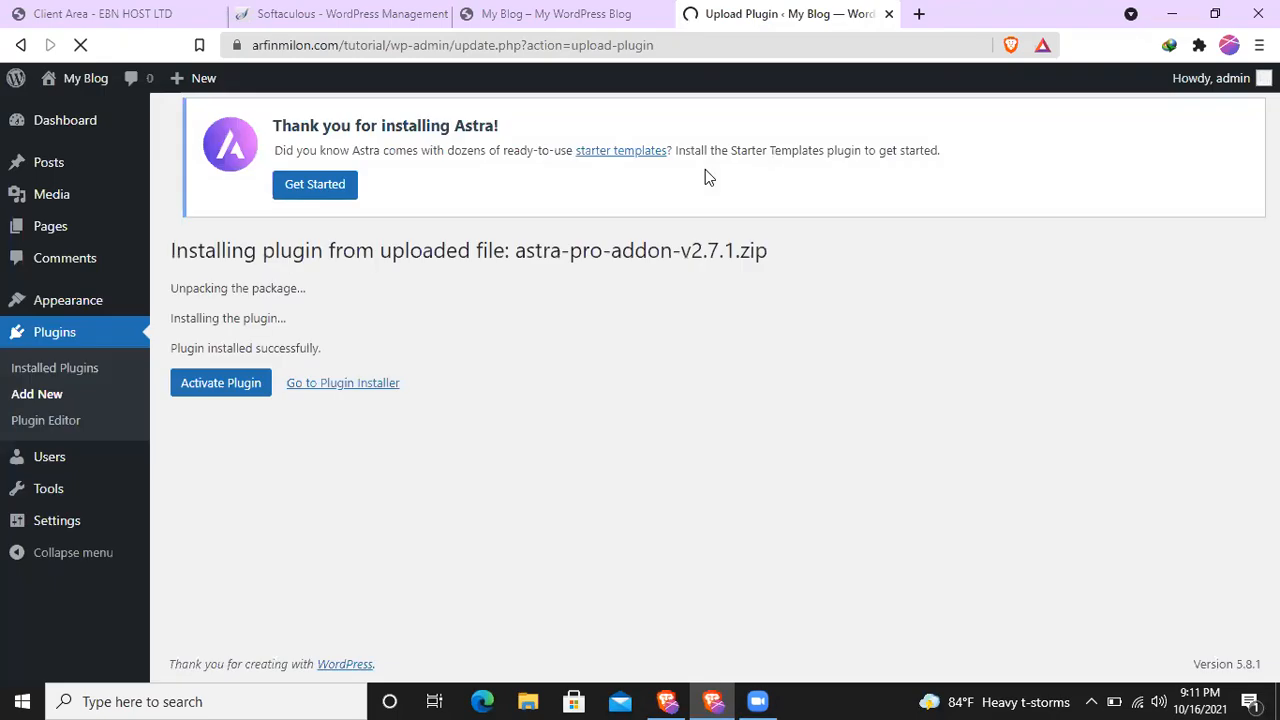
pyautogui.click(233, 406)
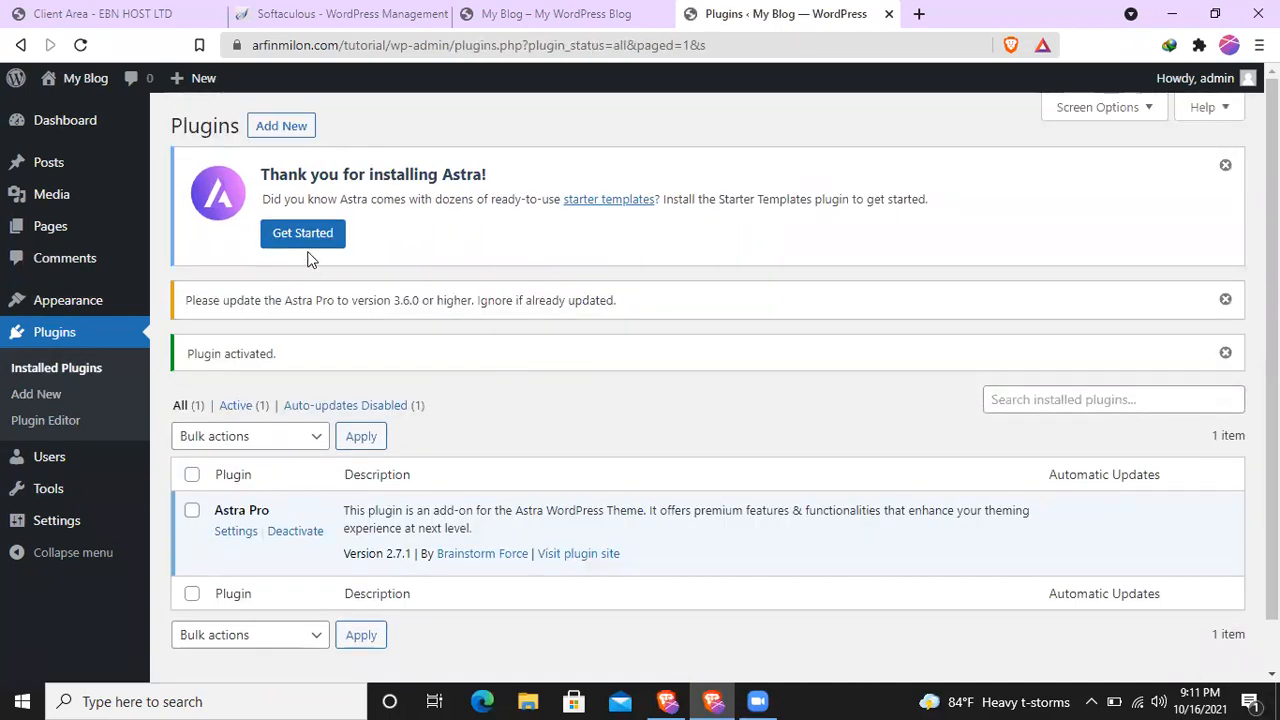
# - Get started with Astra's Starter Templates and select Elementor as the page builder
pyautogui.moveTo(63, 308)
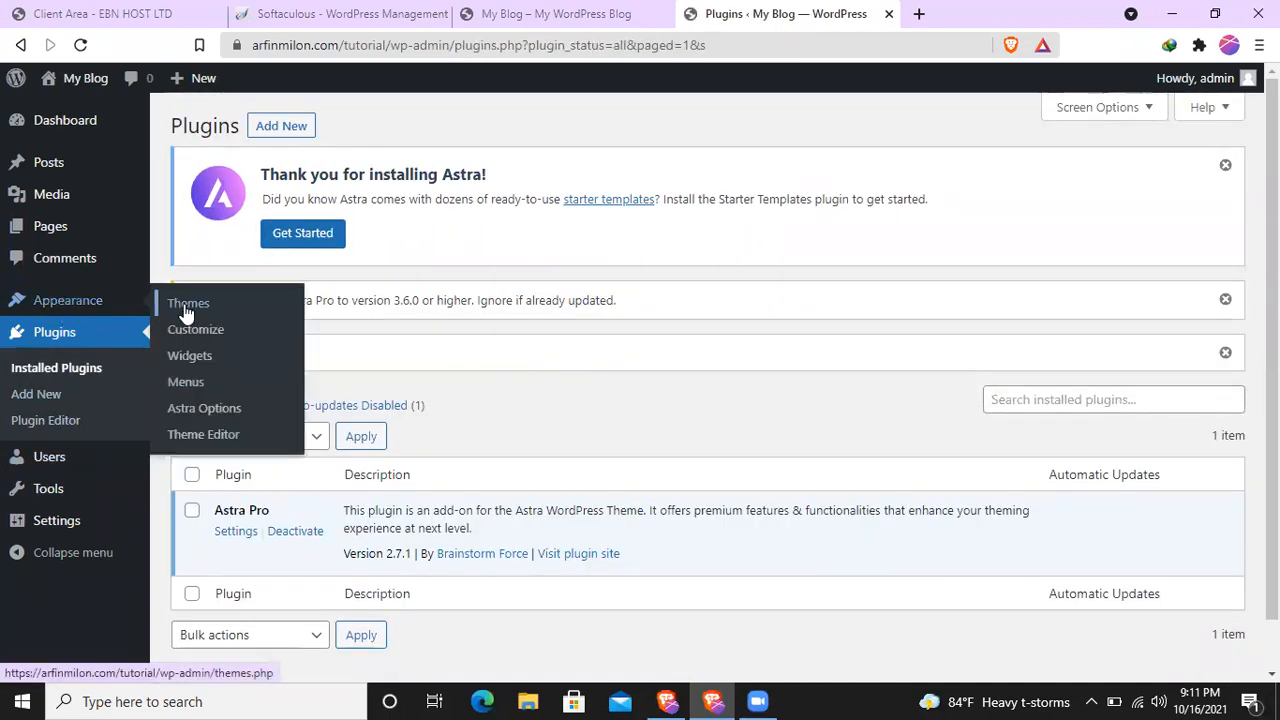
pyautogui.click(63, 120)
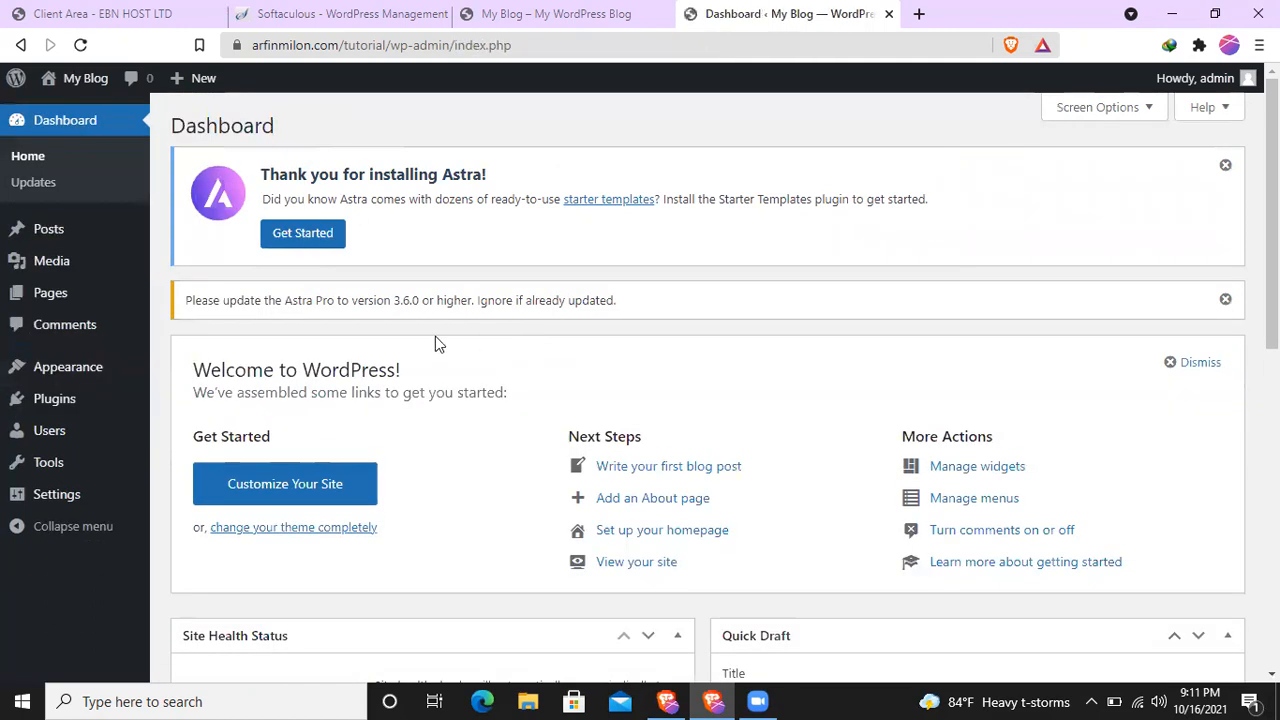
pyautogui.click(308, 235)
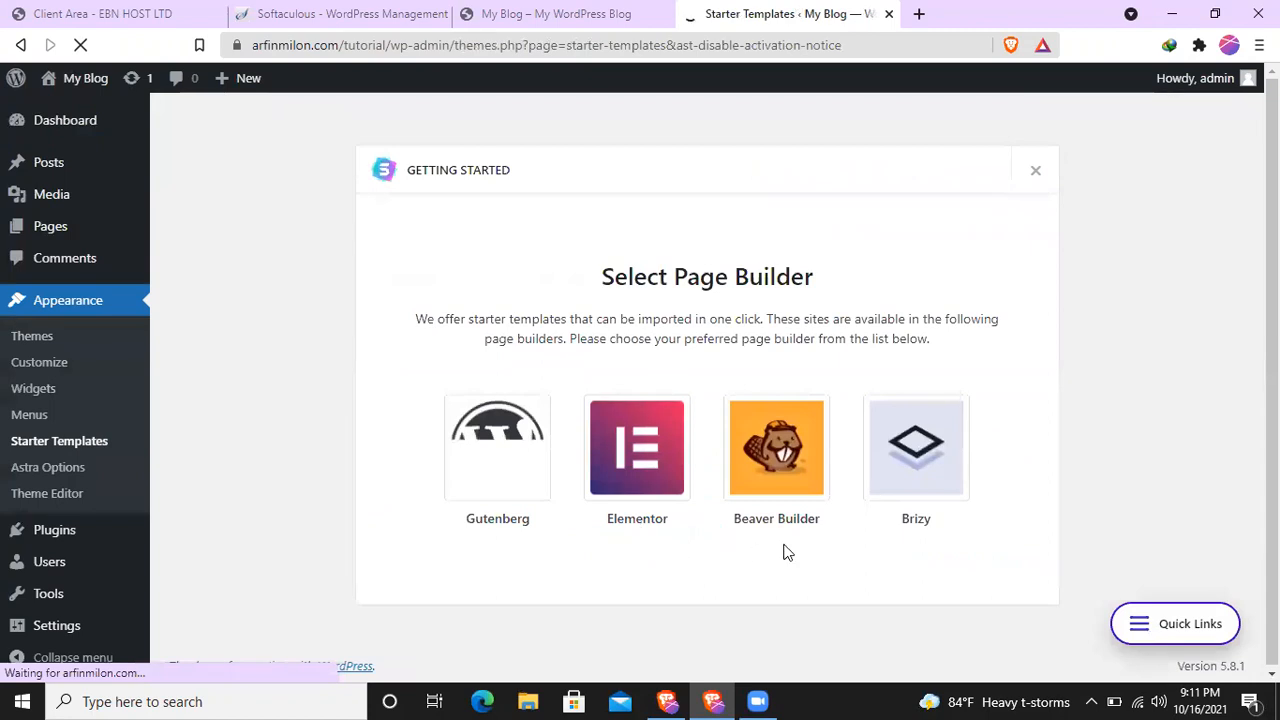
pyautogui.click(643, 450)
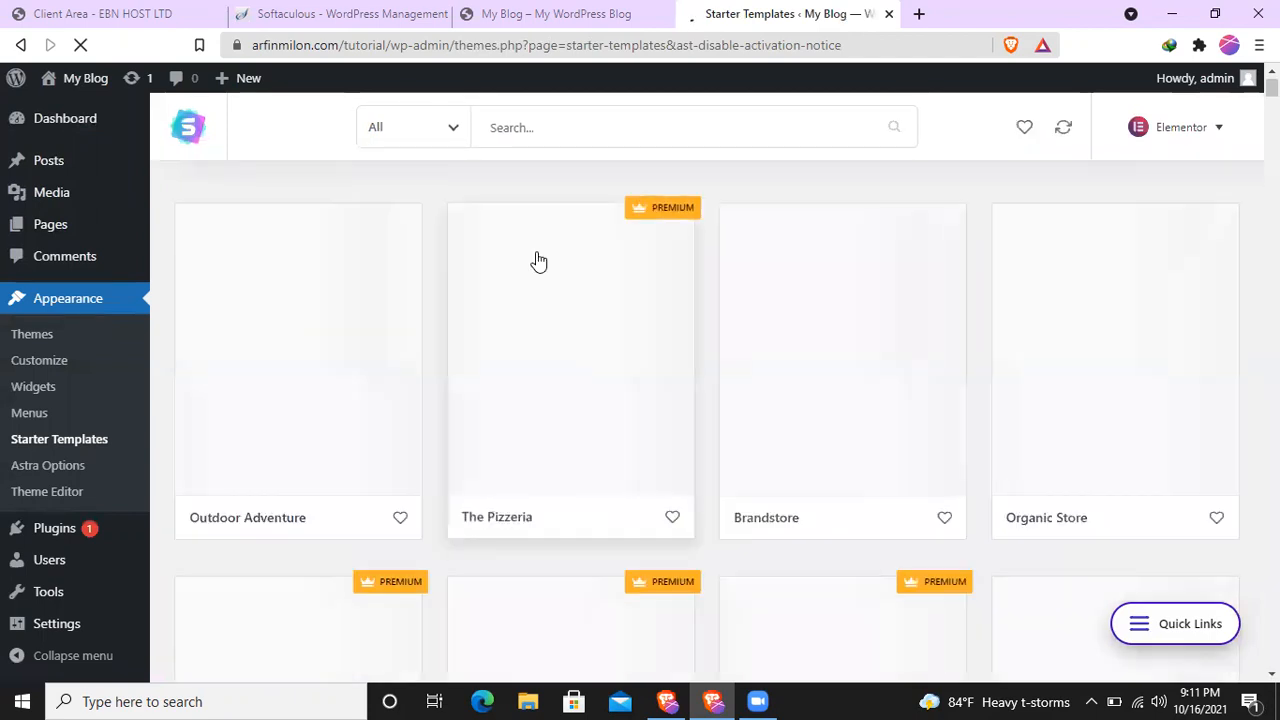
# - Look through the Elementor starter templates and open the Fast Food Restaurant template to examine its page designs
pyautogui.scroll(-6, 1140, 375)
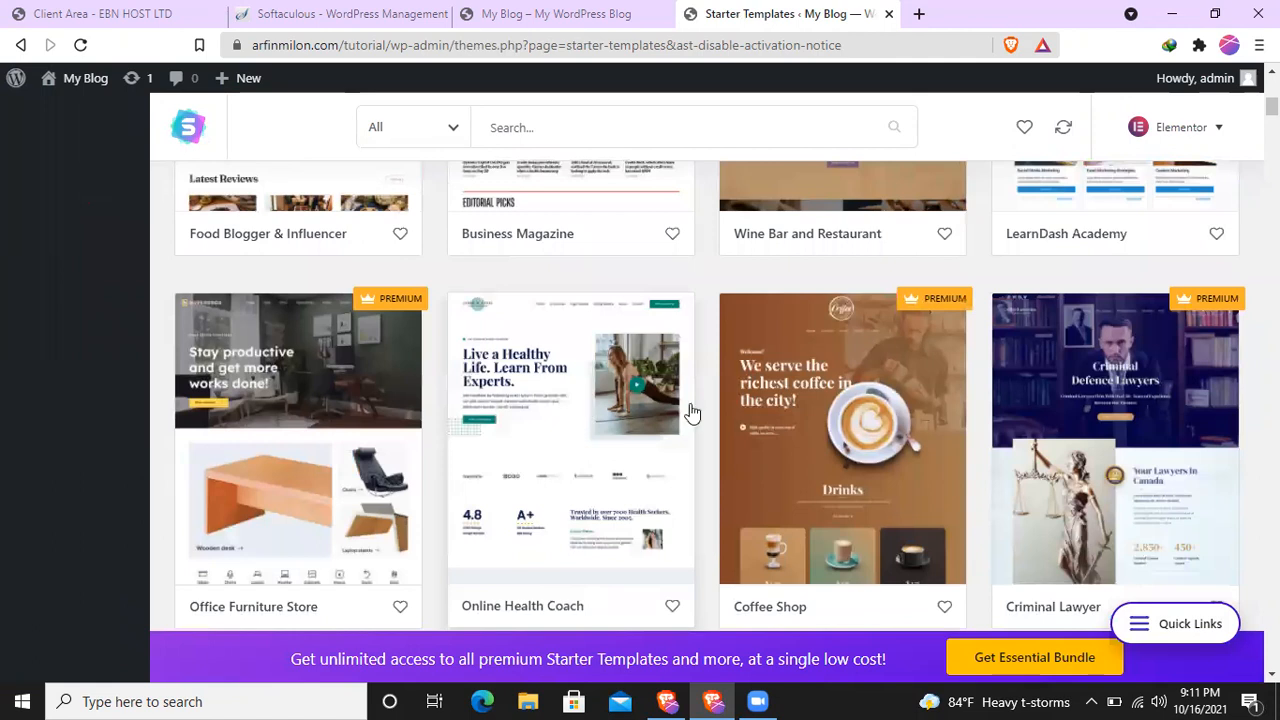
pyautogui.scroll(-8, 820, 414)
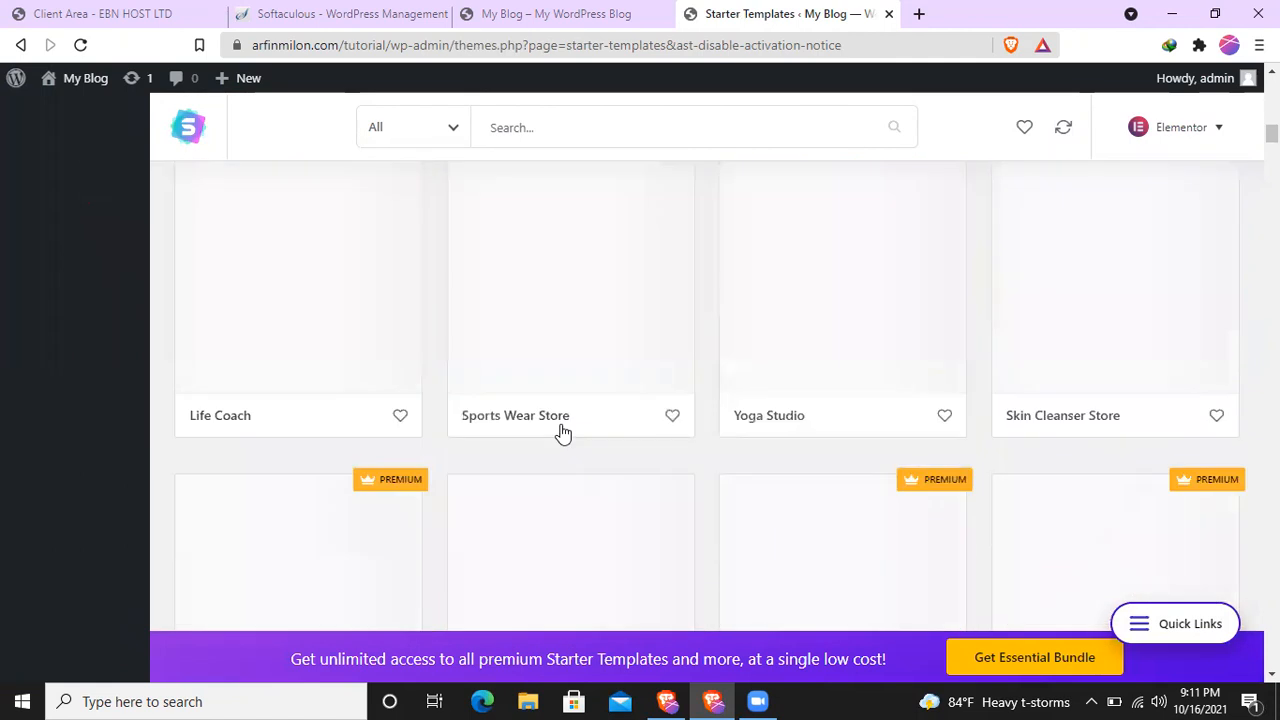
pyautogui.scroll(-5, 564, 430)
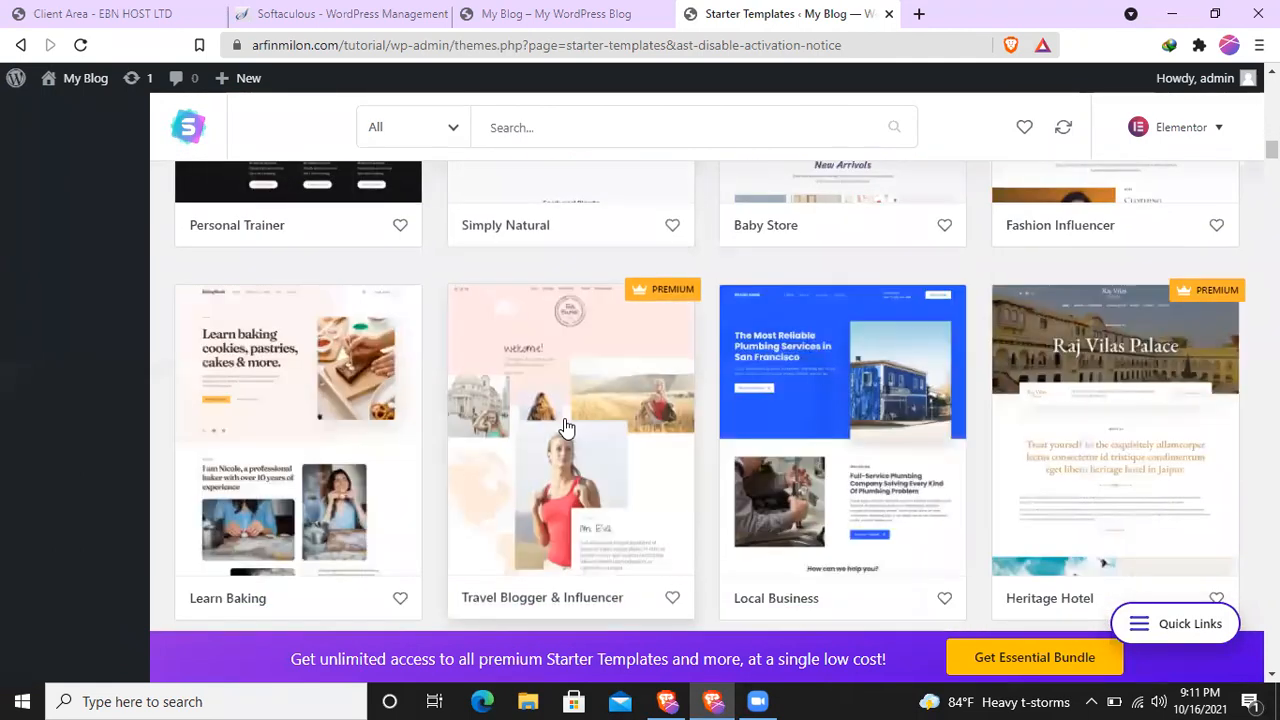
pyautogui.scroll(-3, 564, 428)
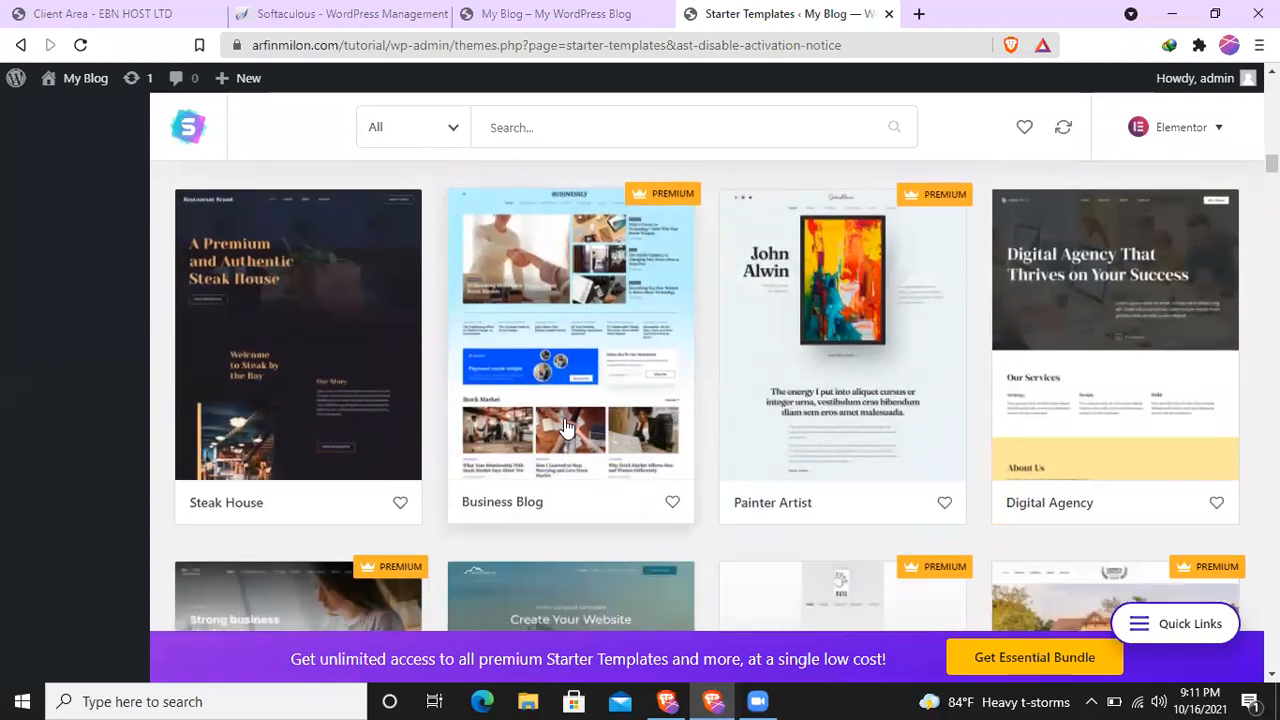
pyautogui.scroll(-6, 565, 427)
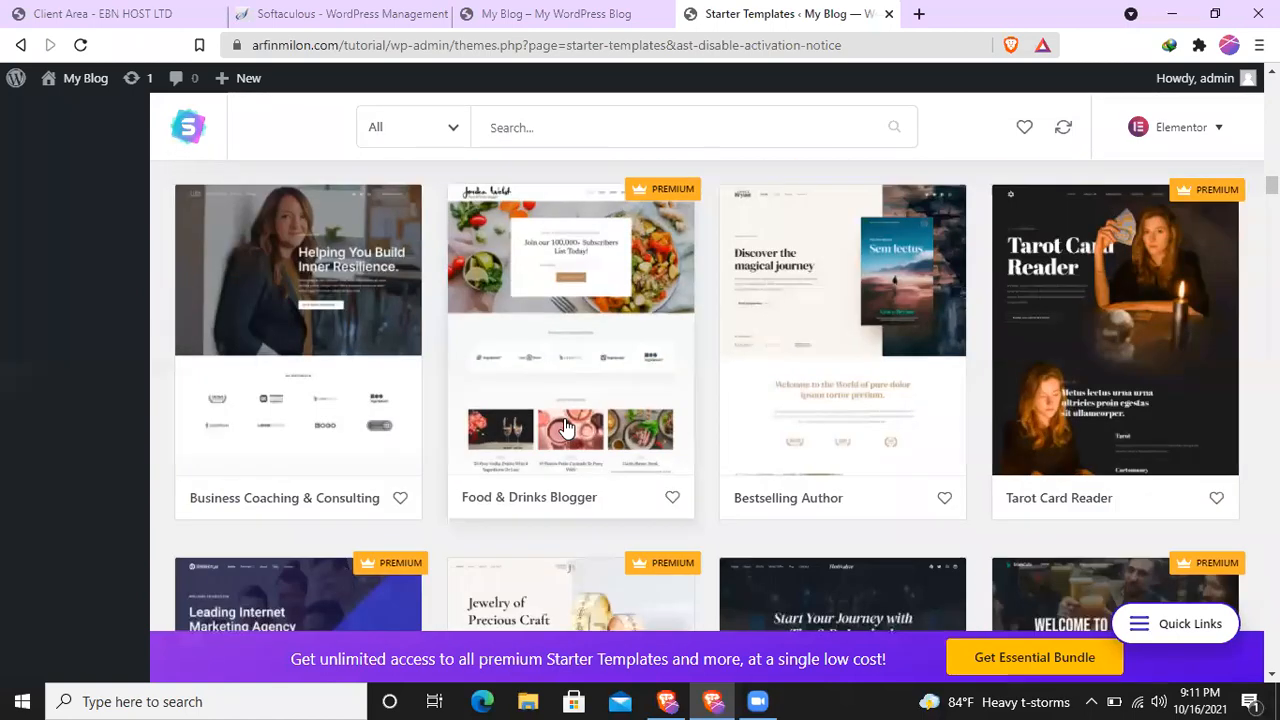
pyautogui.scroll(-5, 565, 427)
pyautogui.scroll(-4, 565, 427)
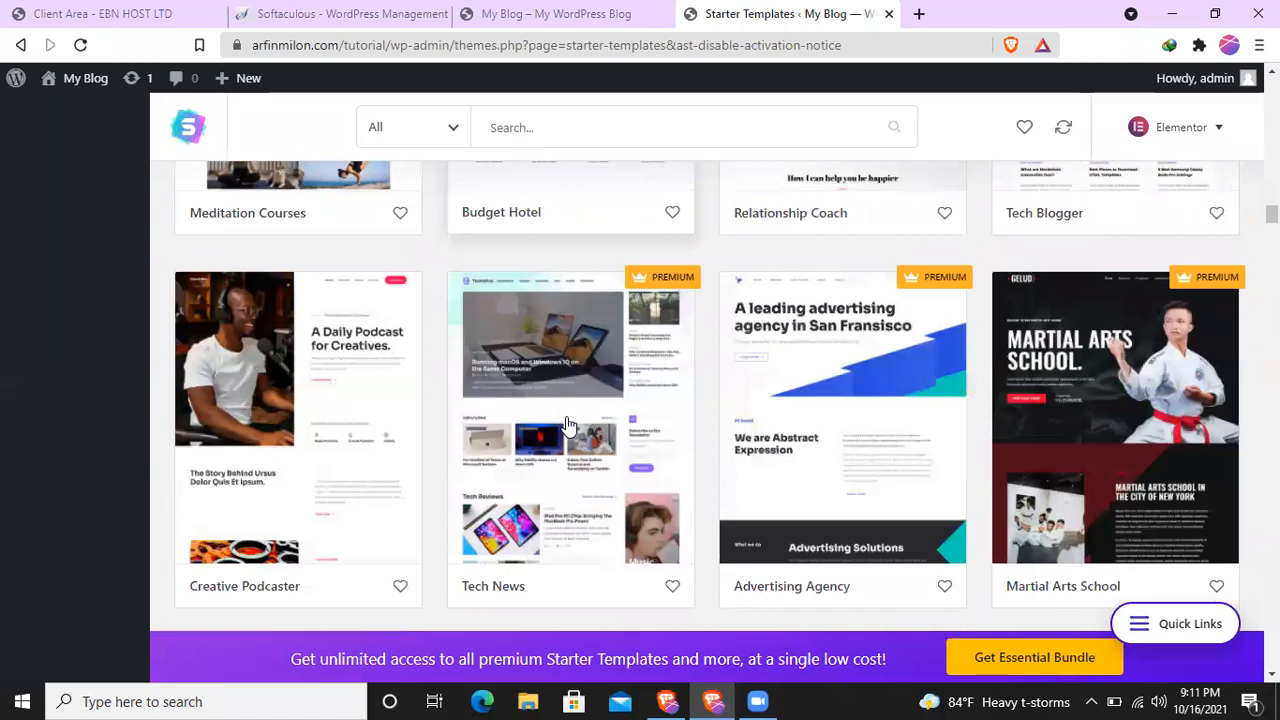
pyautogui.scroll(3, 565, 427)
pyautogui.scroll(12, 565, 427)
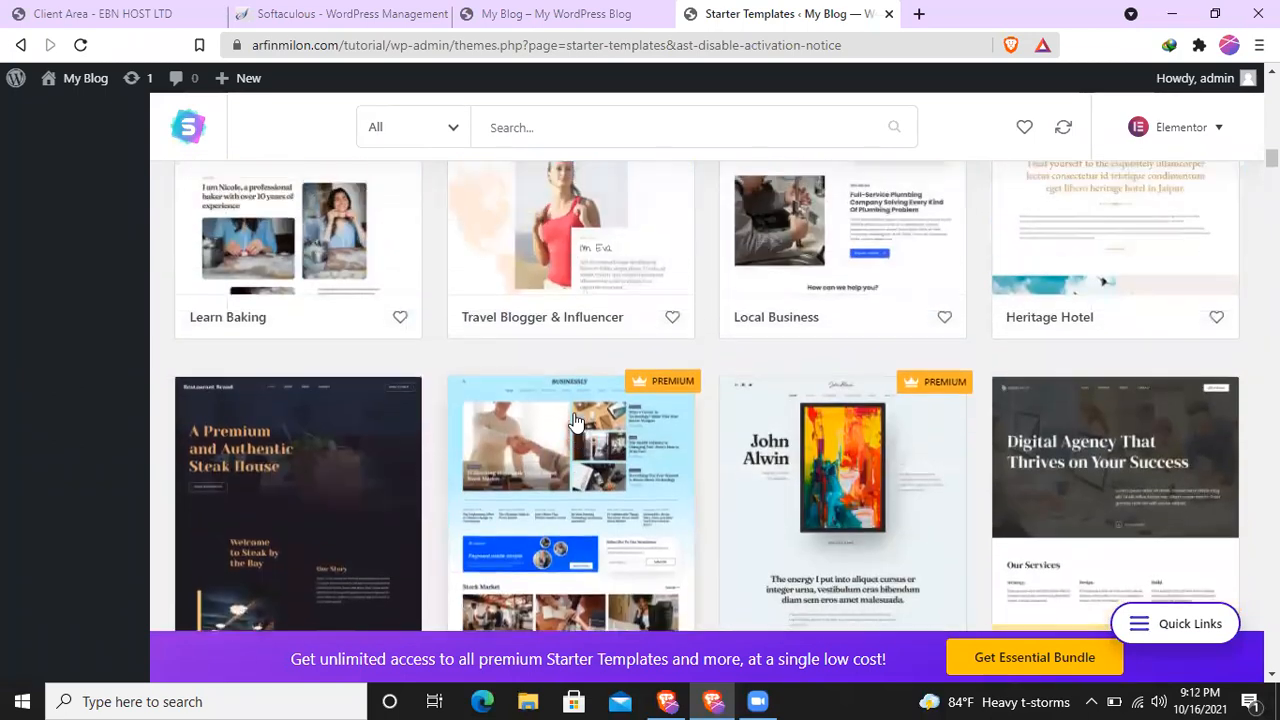
pyautogui.scroll(10, 576, 422)
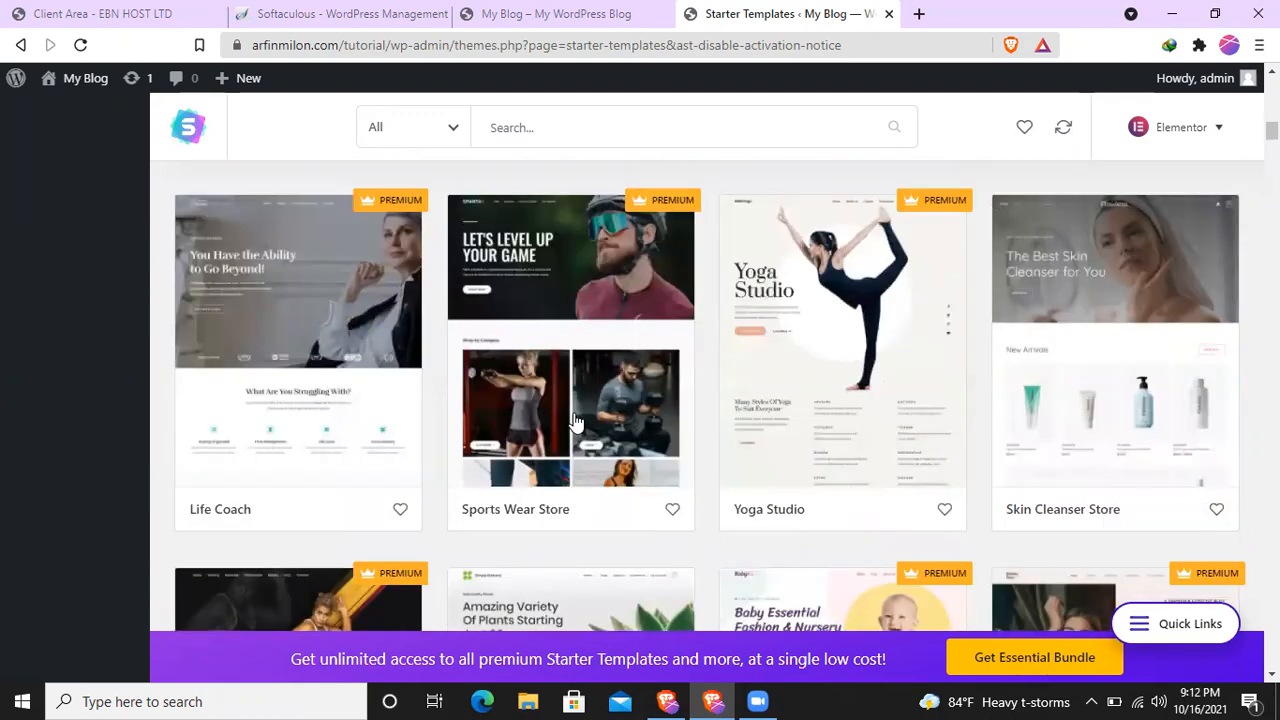
pyautogui.scroll(3, 576, 422)
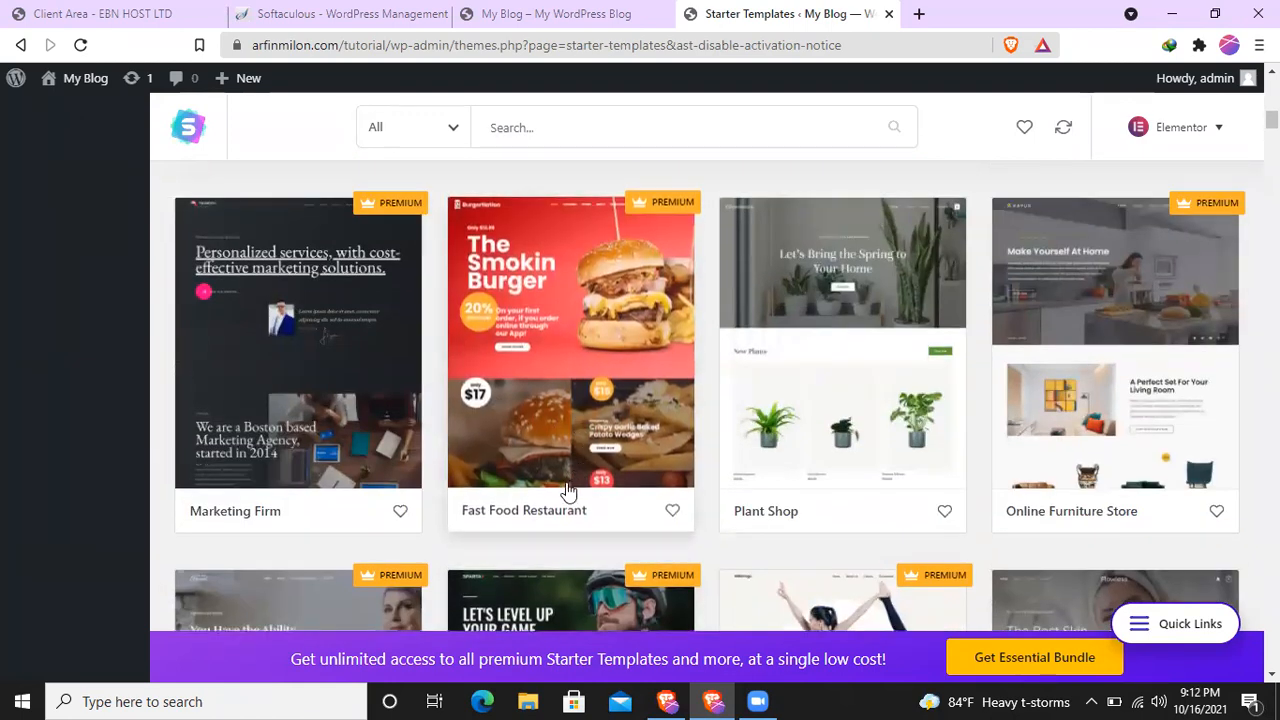
pyautogui.click(552, 395)
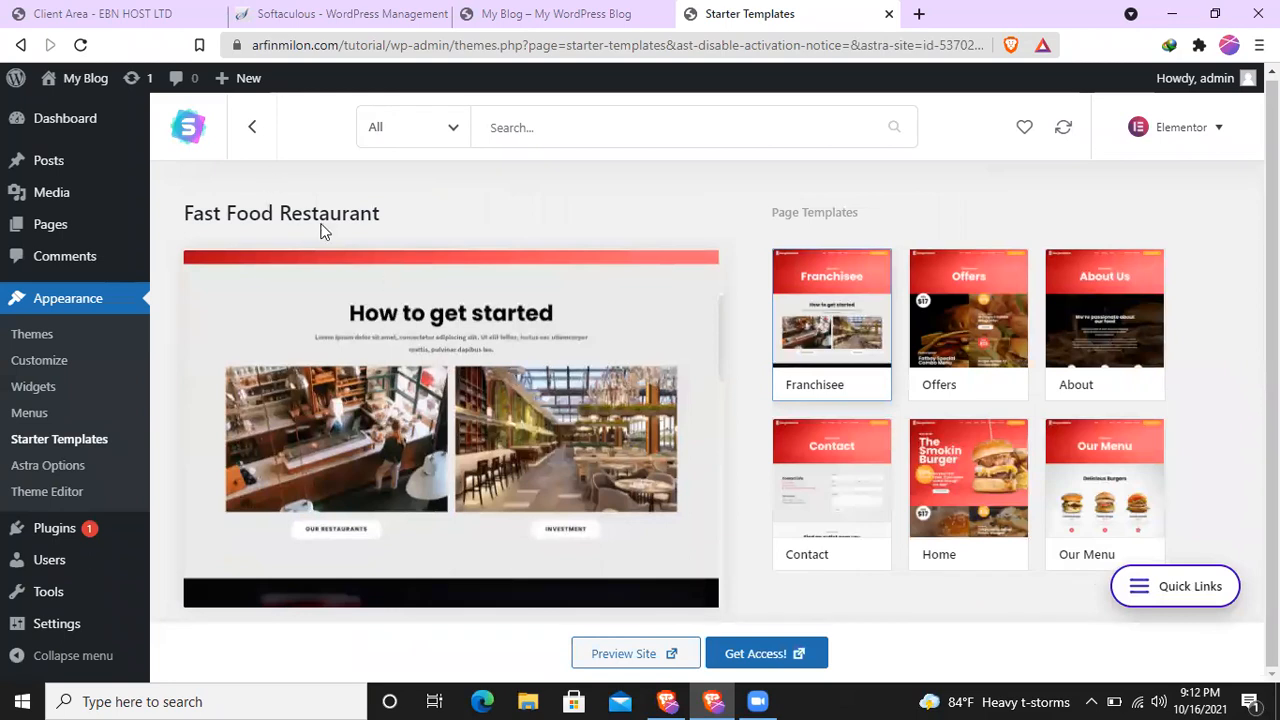
pyautogui.scroll(3, 482, 456)
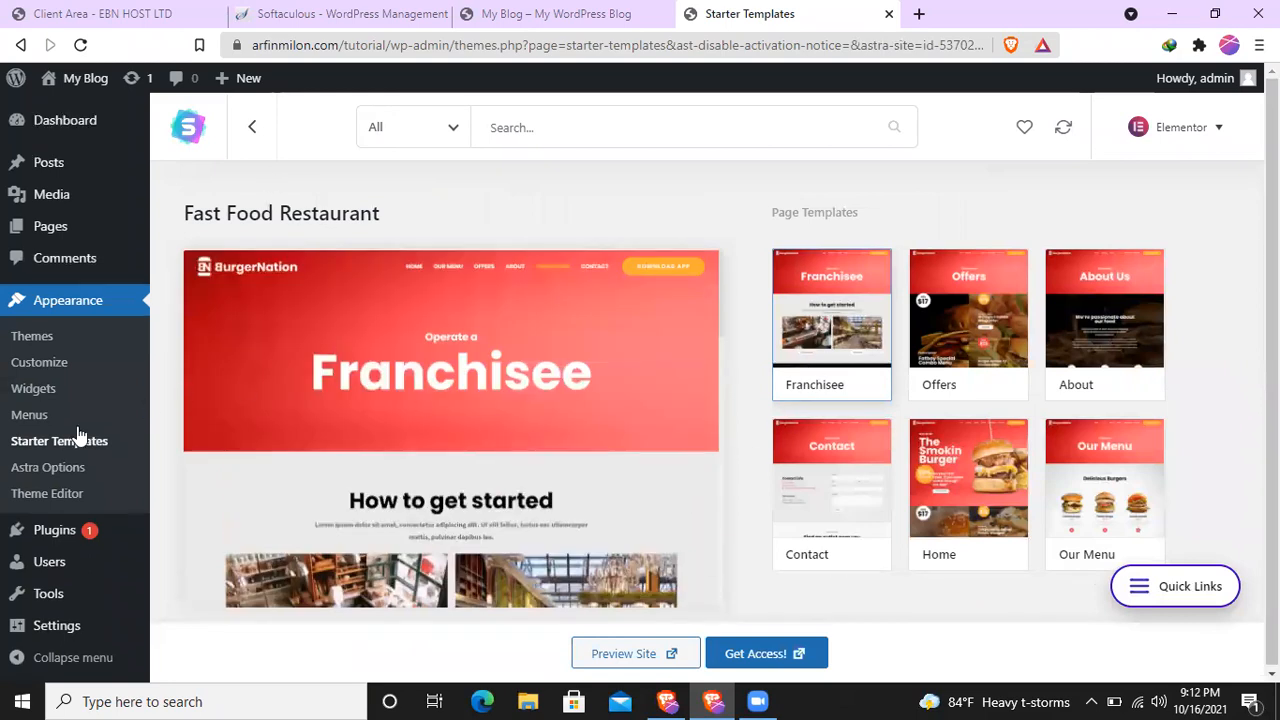
# - Open the Astra Options and activate all available Astra Pro modules at once
pyautogui.click(56, 467)
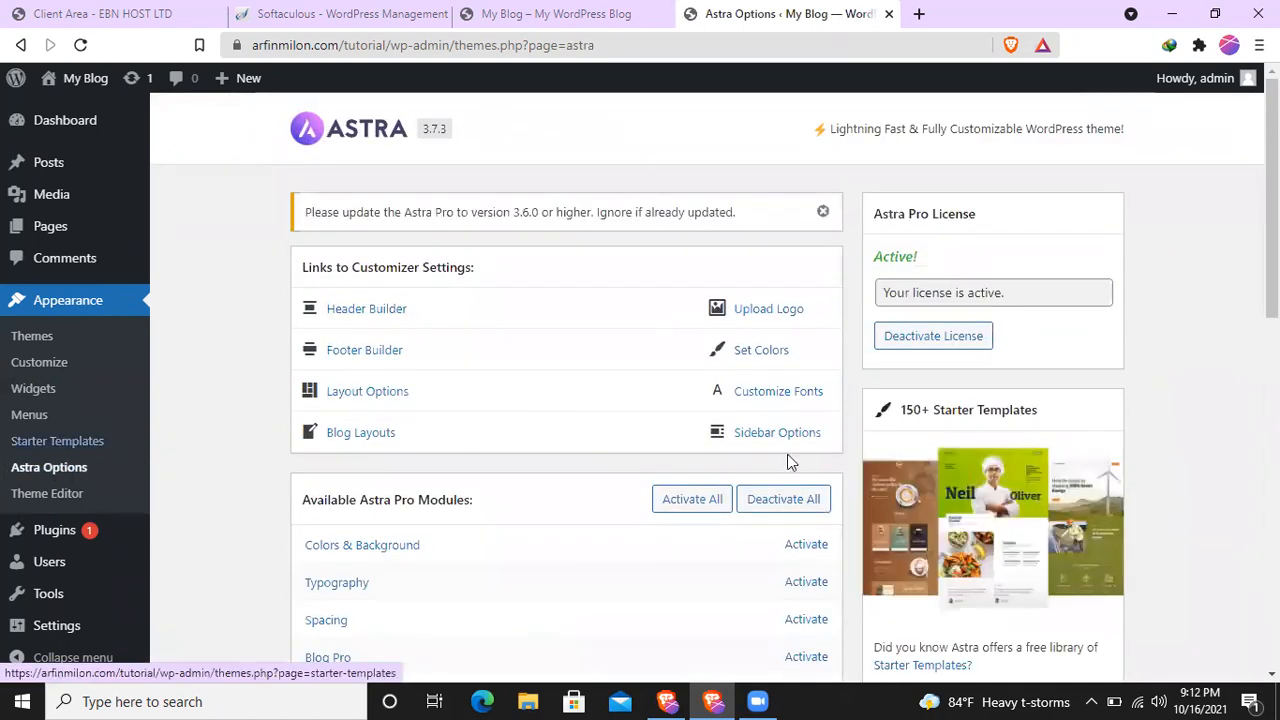
pyautogui.scroll(-2, 787, 454)
pyautogui.click(684, 312)
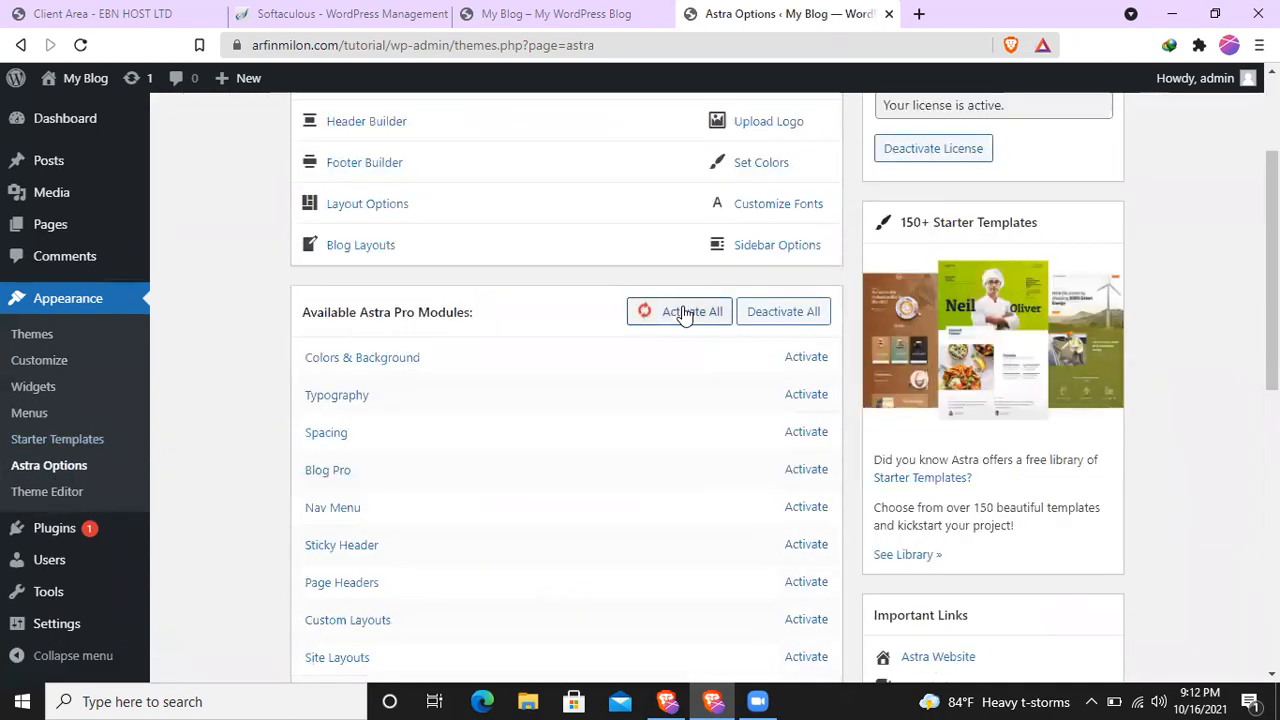
# - Activate every free plugin offered to extend Astra, from Import / Export Customizer Settings through Ultimate Addons for Gutenberg
pyautogui.scroll(-7, 671, 409)
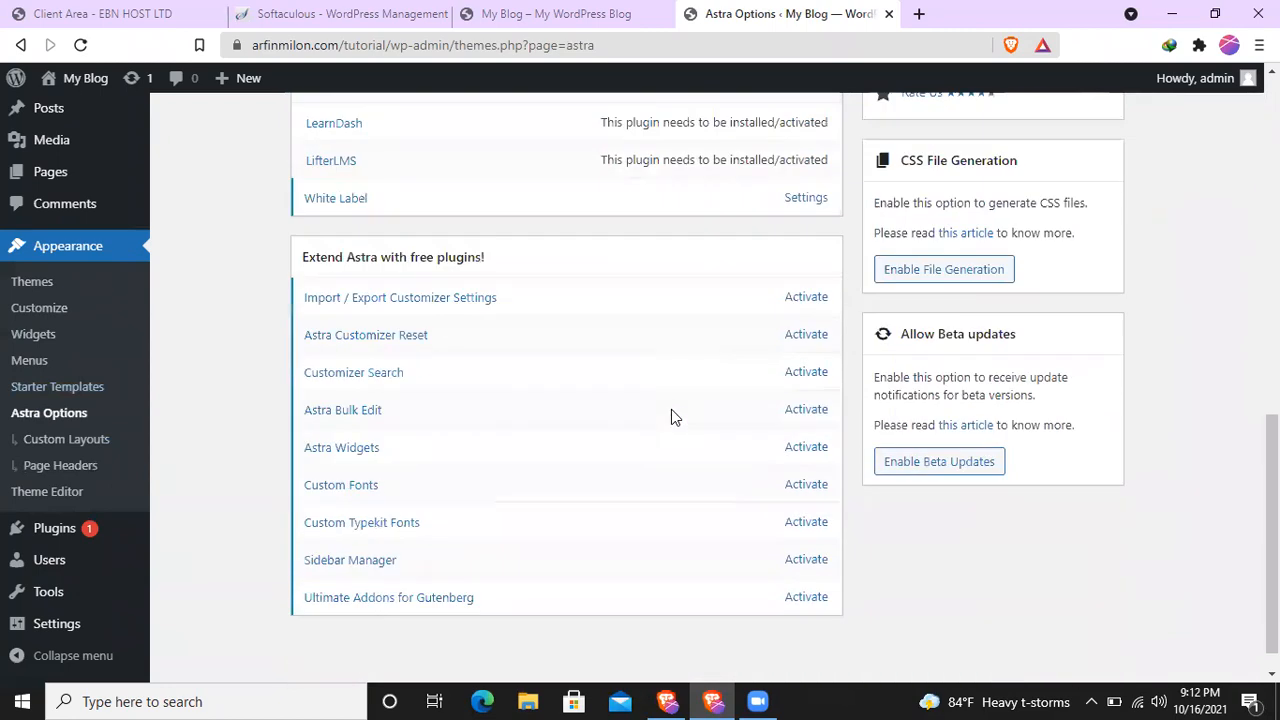
pyautogui.click(800, 268)
pyautogui.click(808, 303)
pyautogui.click(806, 340)
pyautogui.click(812, 380)
pyautogui.click(808, 415)
pyautogui.click(812, 453)
pyautogui.click(815, 490)
pyautogui.click(812, 528)
pyautogui.click(809, 565)
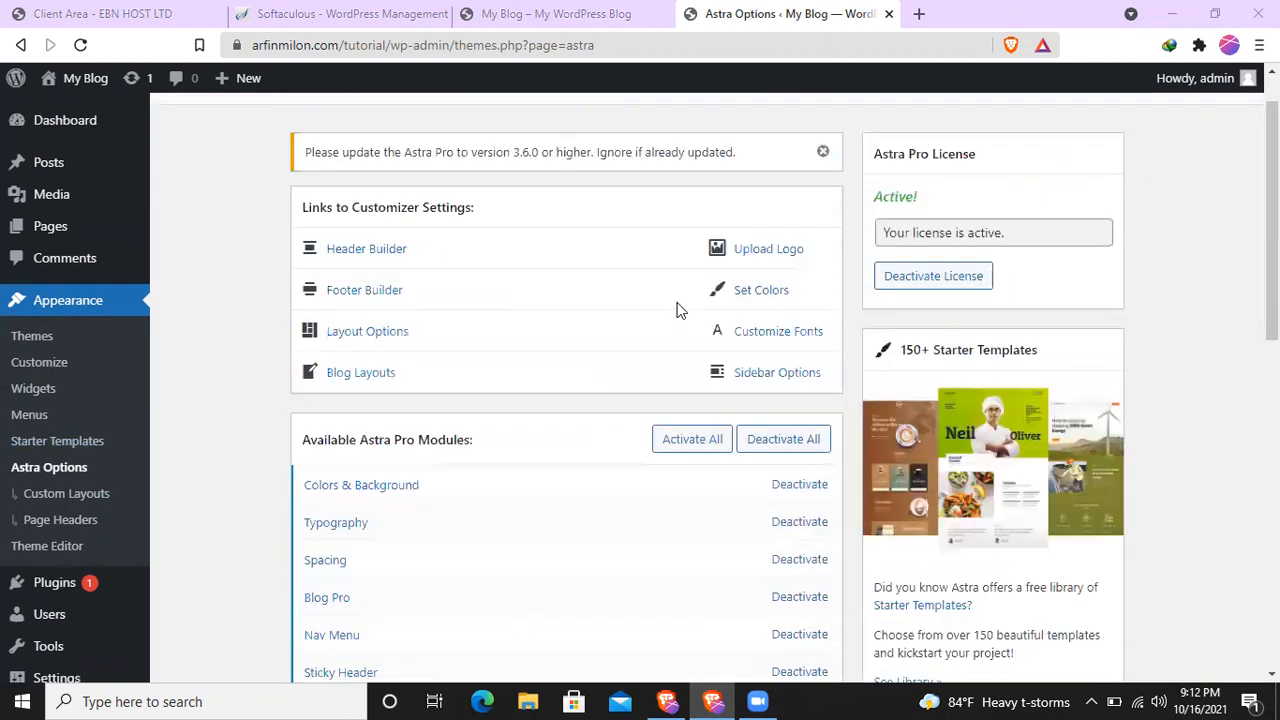
# - Set the site's permalink structure to Post name, save the changes and save them once more
pyautogui.scroll(-3, 34, 606)
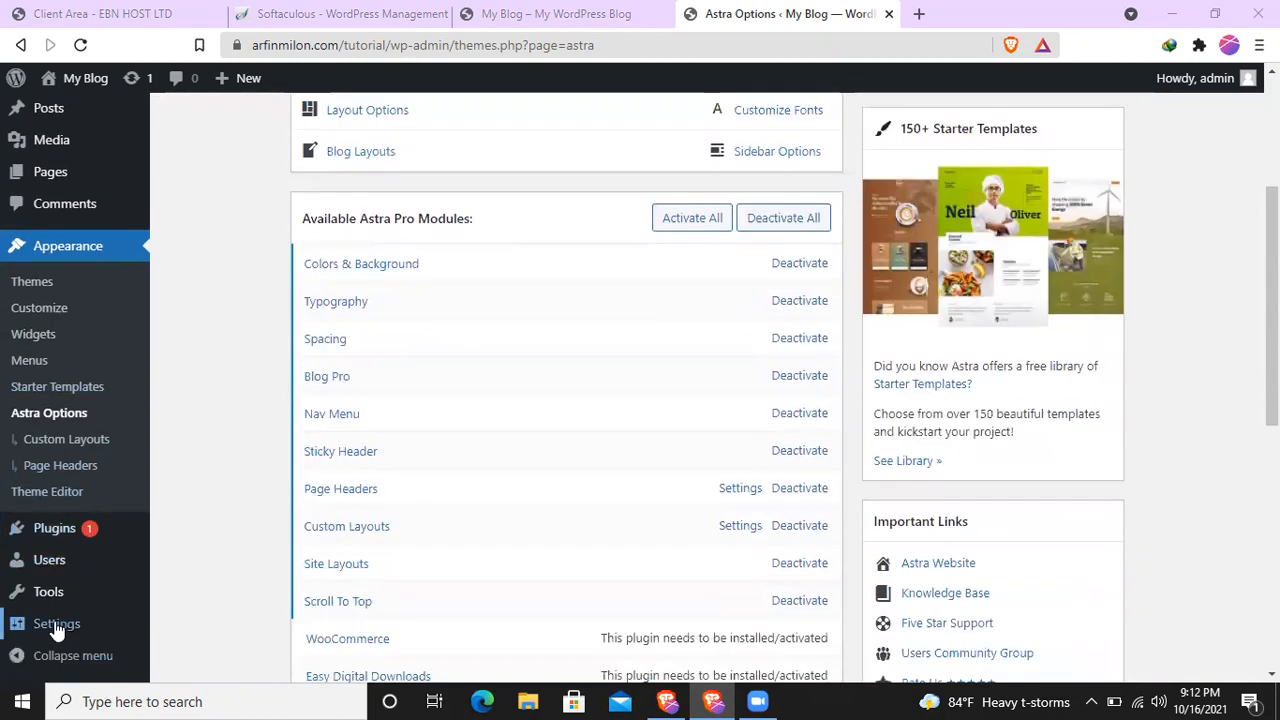
pyautogui.moveTo(57, 625)
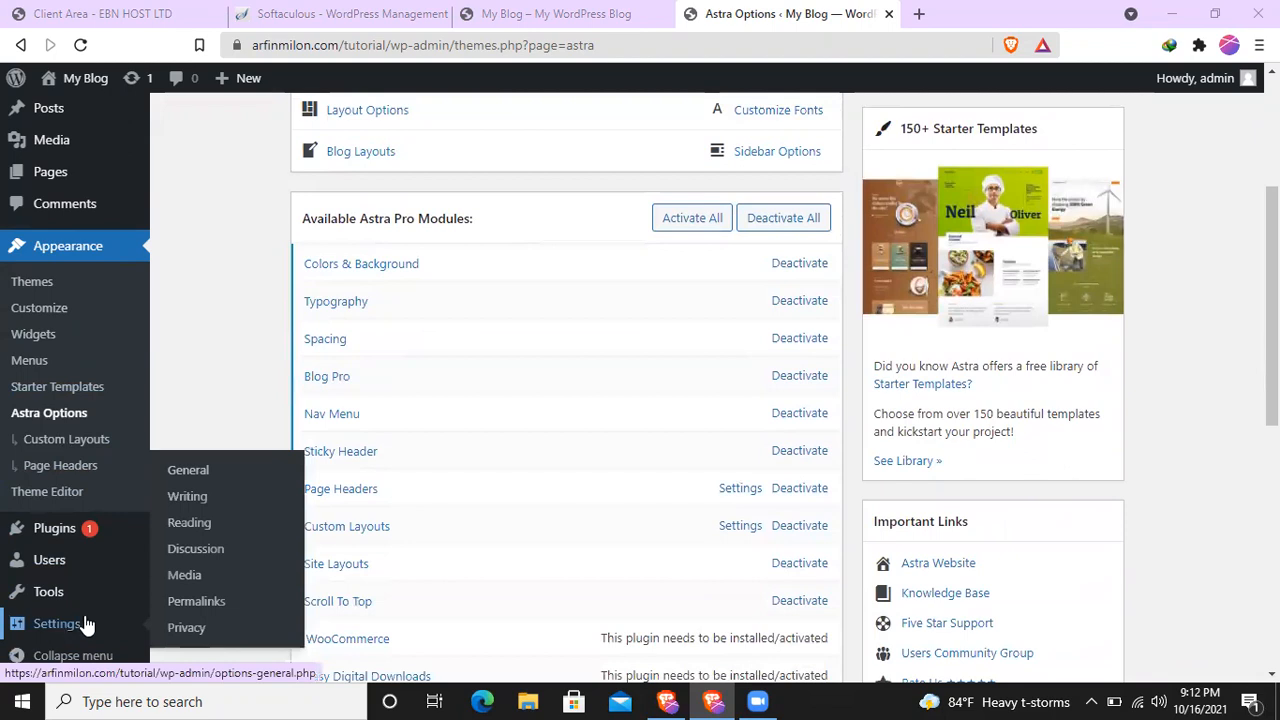
pyautogui.click(204, 607)
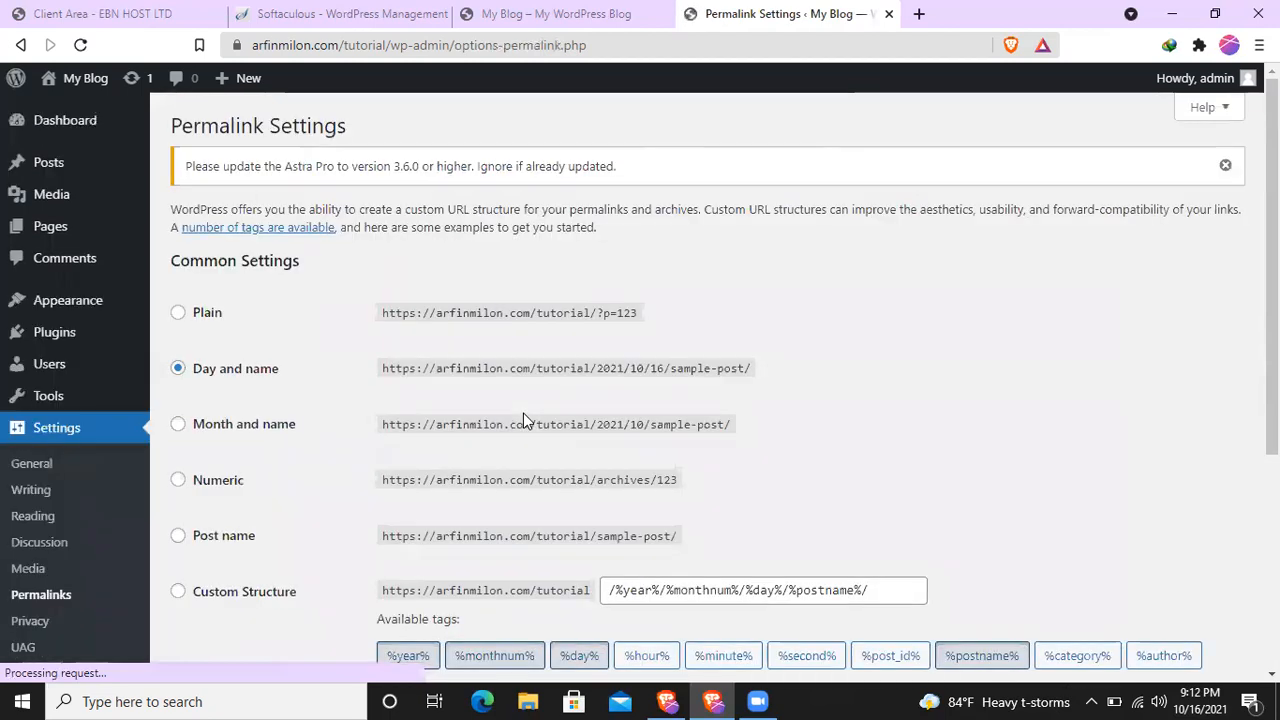
pyautogui.scroll(-4, 557, 434)
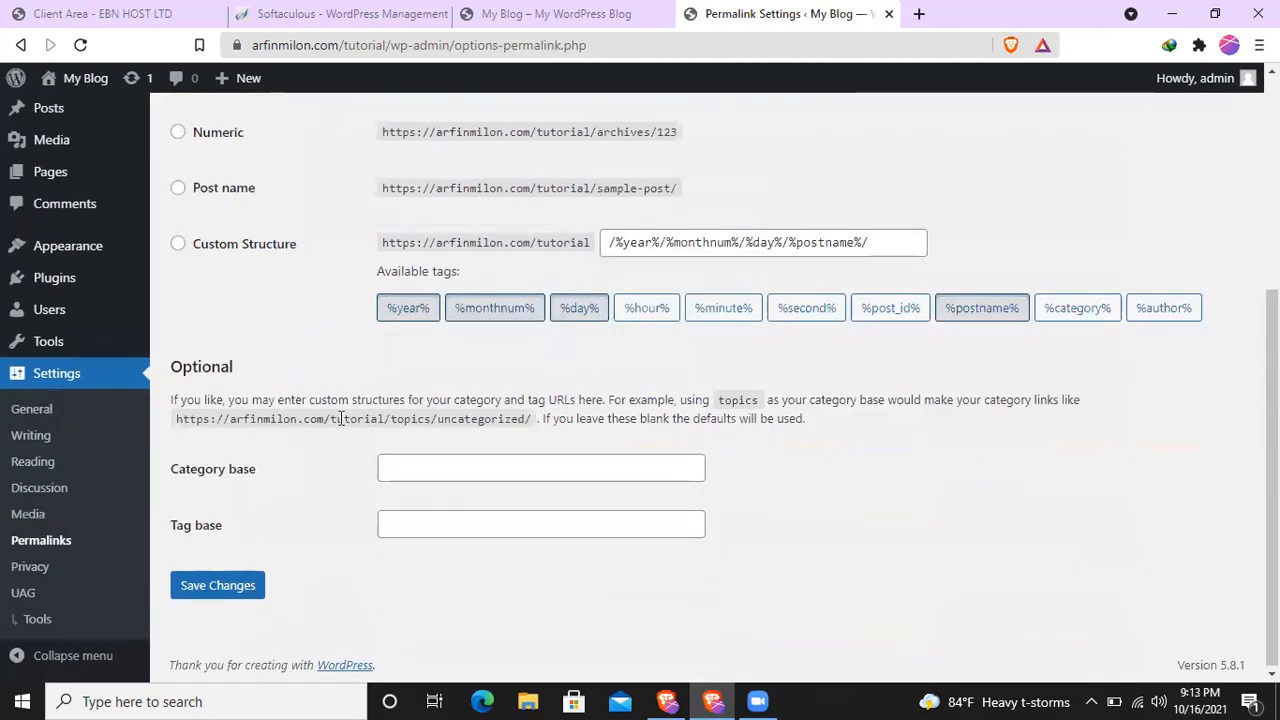
pyautogui.click(219, 190)
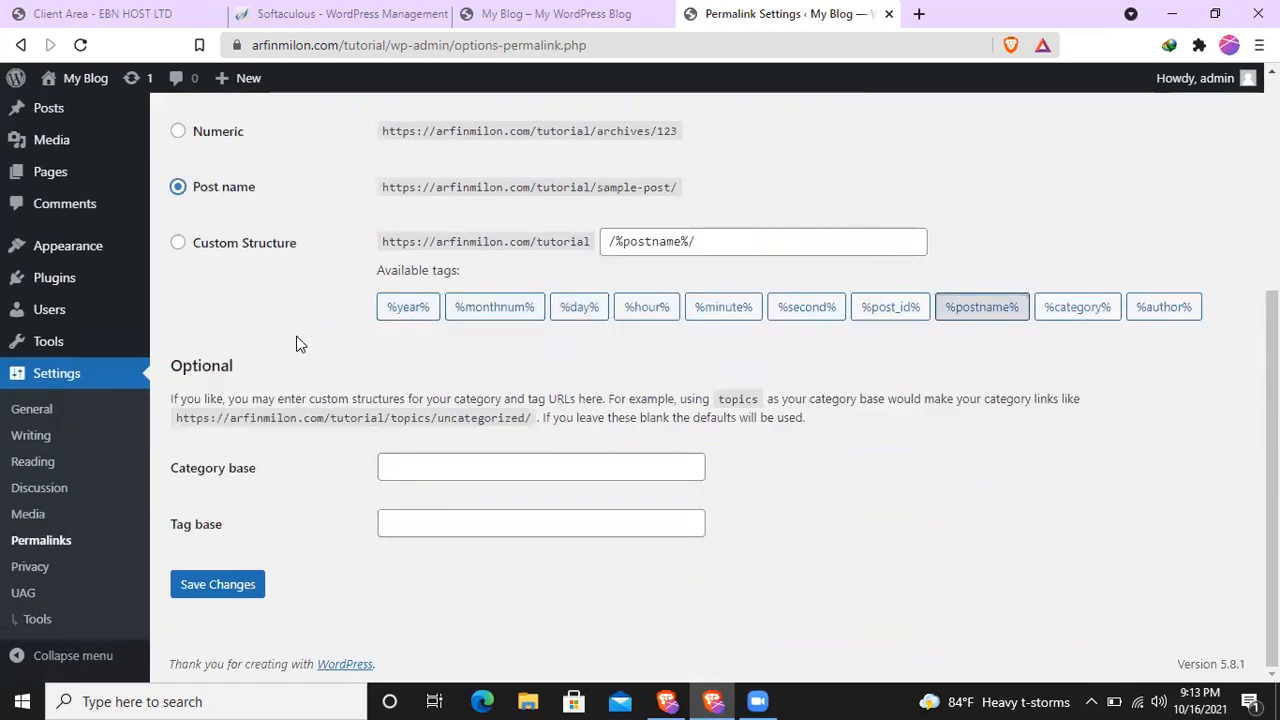
pyautogui.click(218, 586)
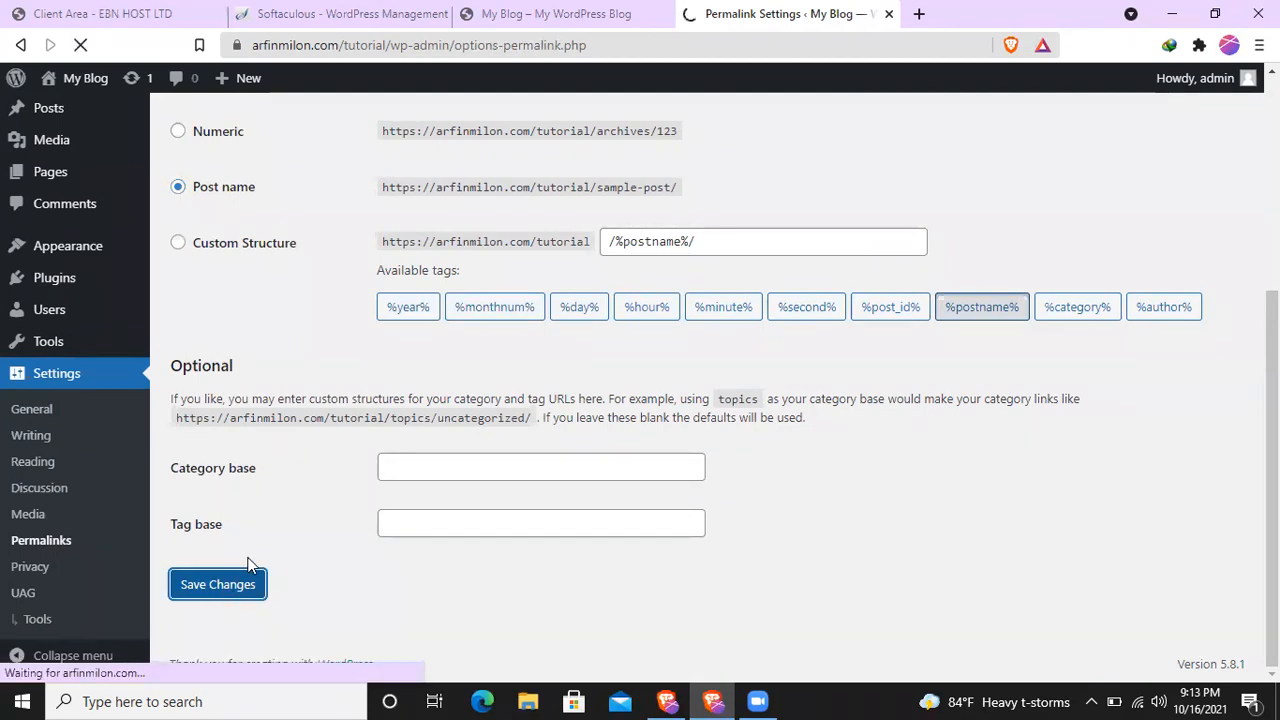
pyautogui.scroll(-2, 300, 455)
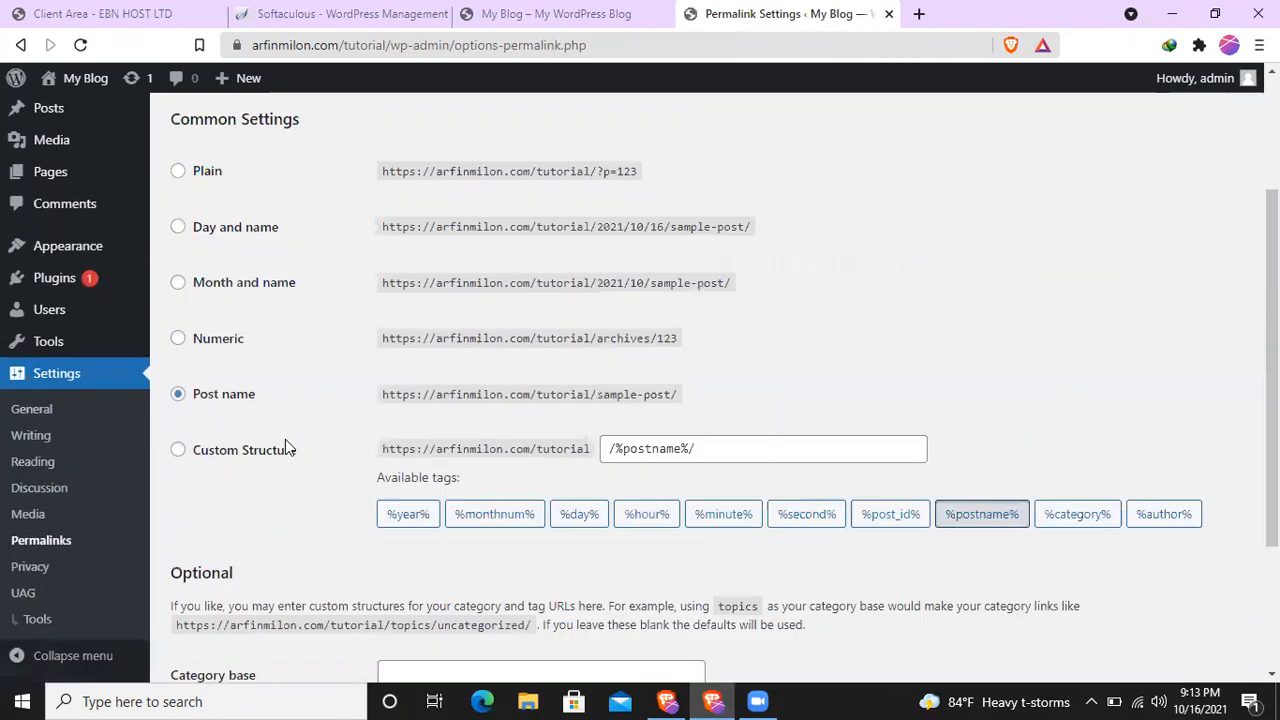
pyautogui.scroll(-2, 285, 447)
pyautogui.click(228, 597)
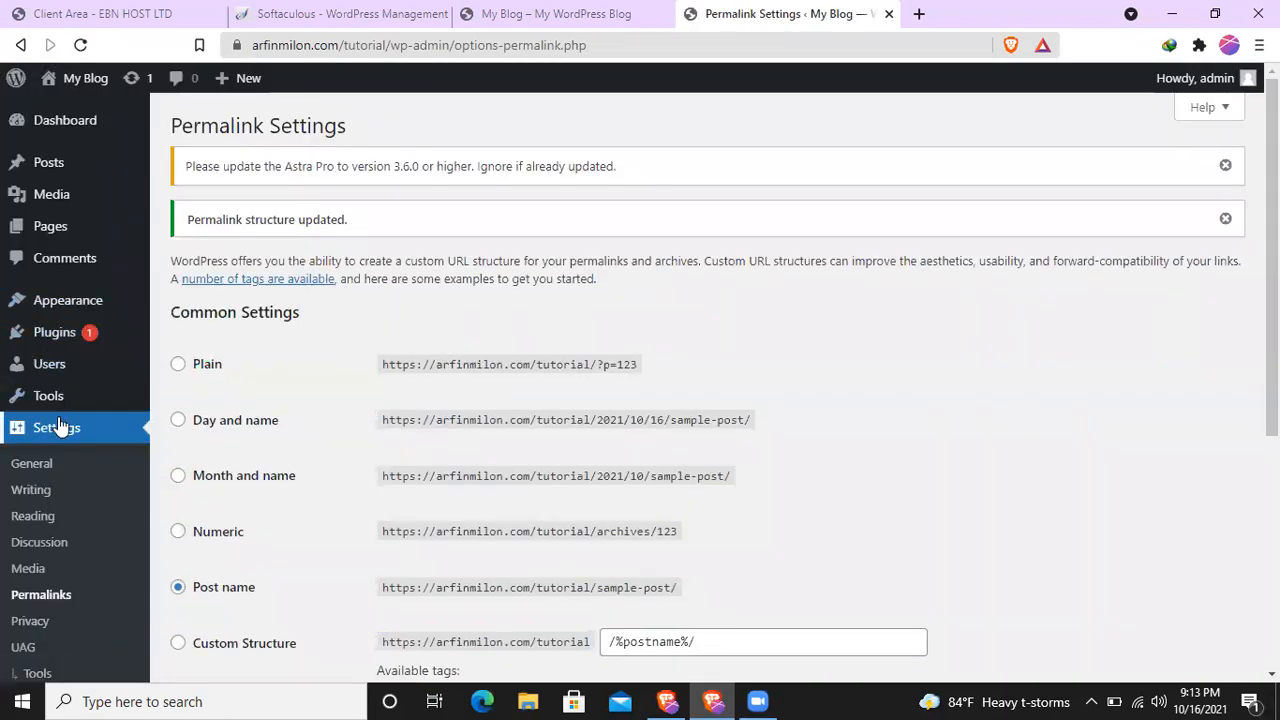
# - Reopen the Starter Templates library, examine The Pizzeria template's page previews and return to the template list
pyautogui.moveTo(62, 305)
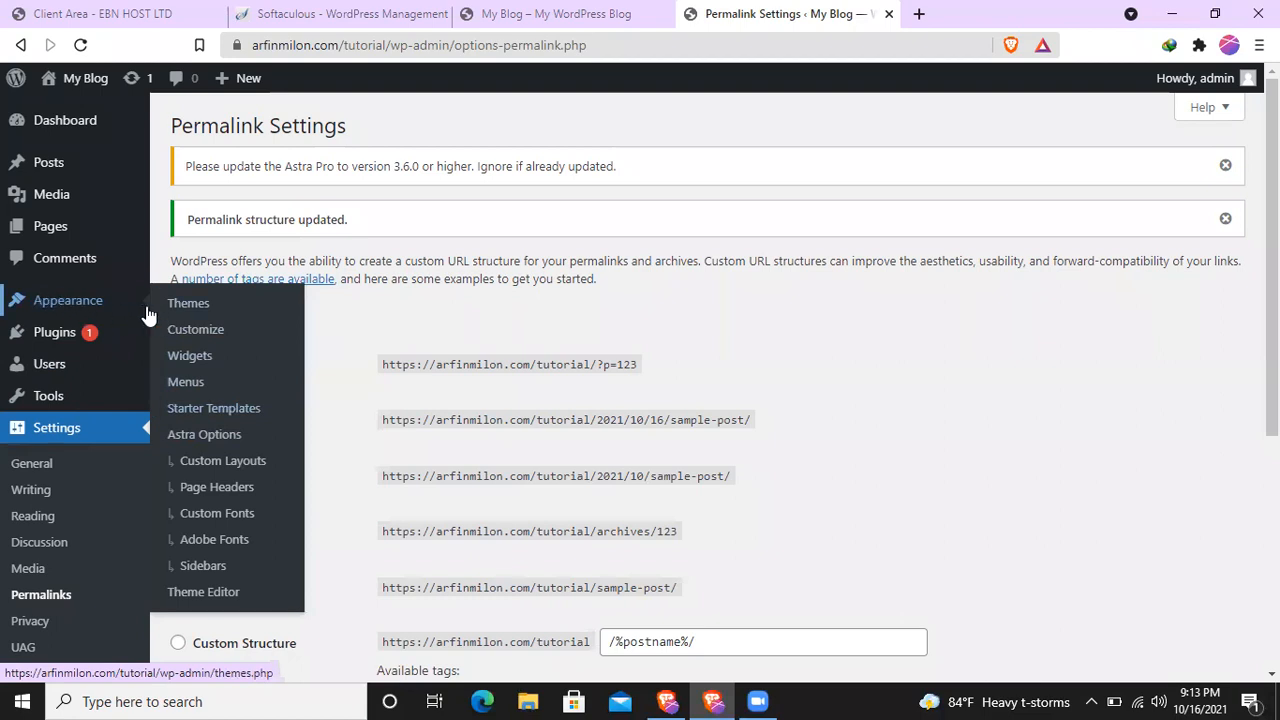
pyautogui.click(213, 408)
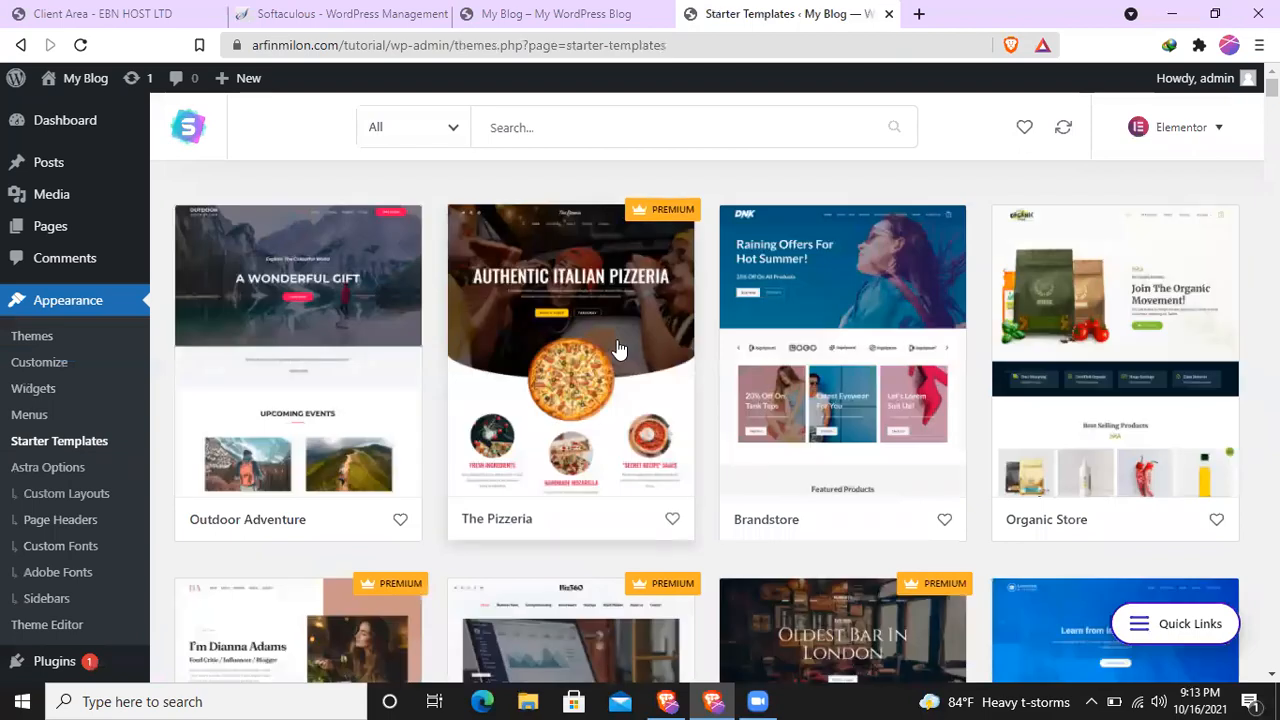
pyautogui.scroll(-1, 615, 402)
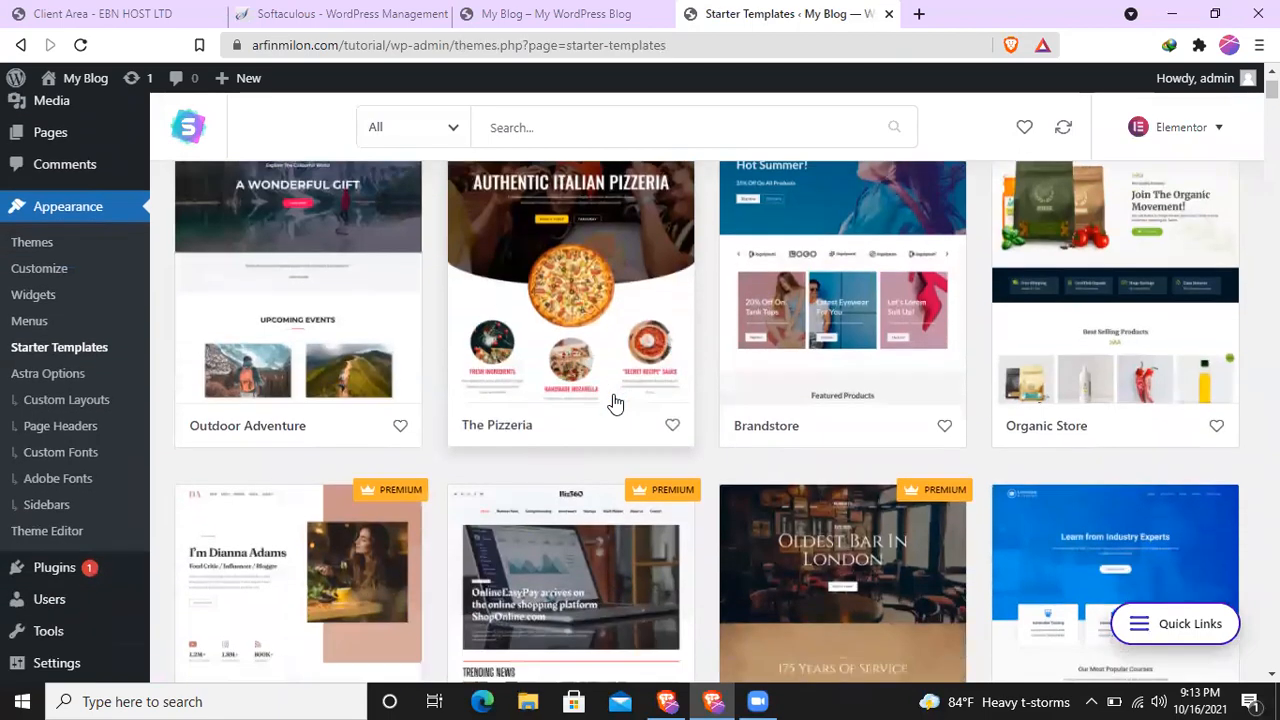
pyautogui.click(594, 336)
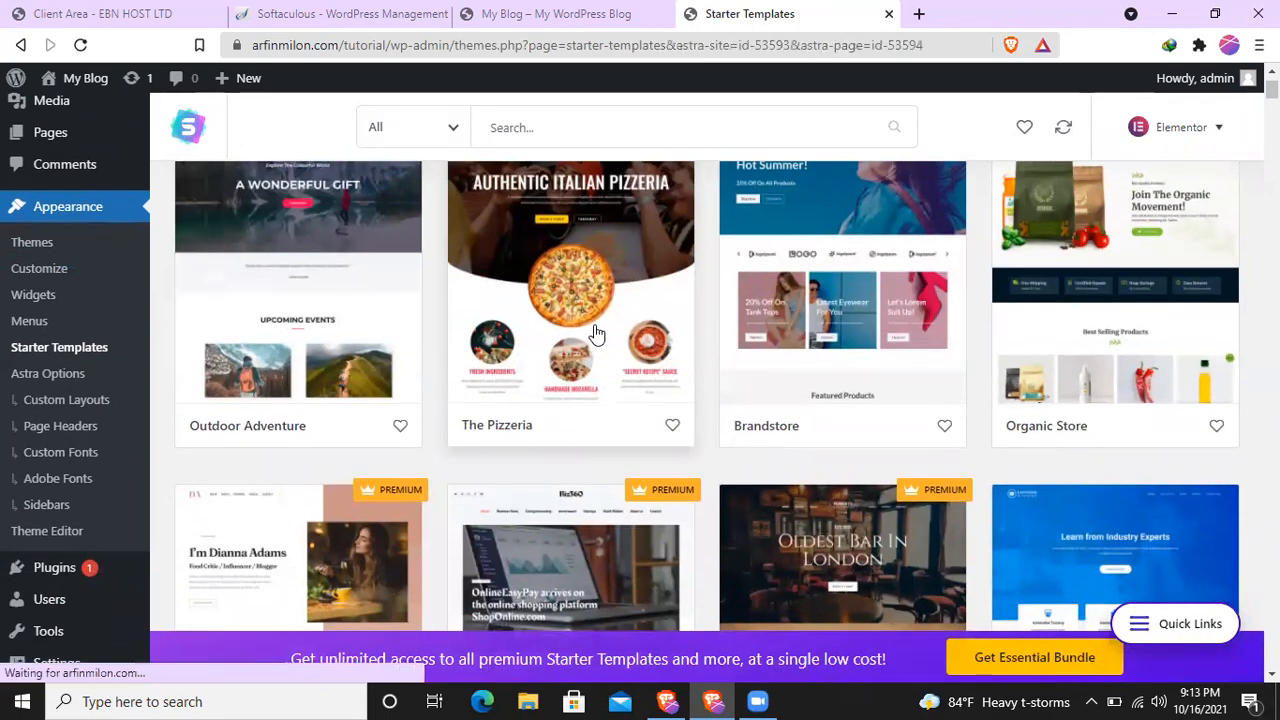
pyautogui.scroll(-1, 729, 514)
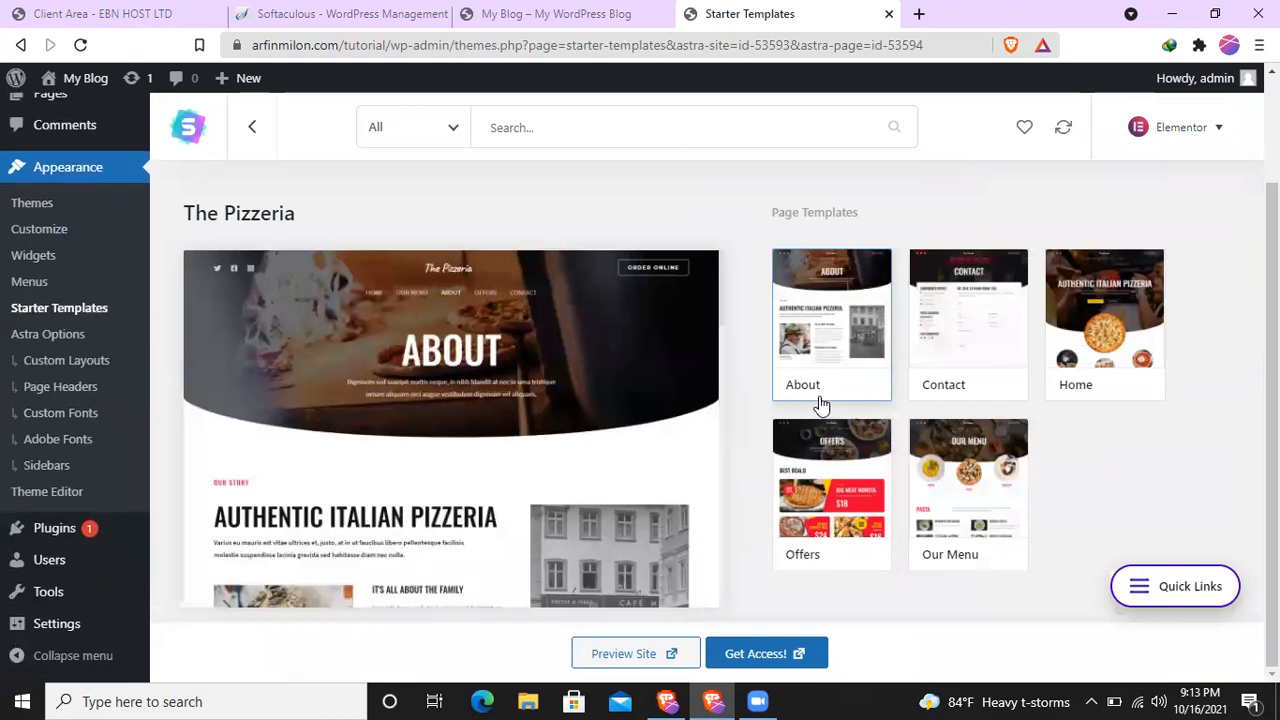
pyautogui.scroll(3, 820, 403)
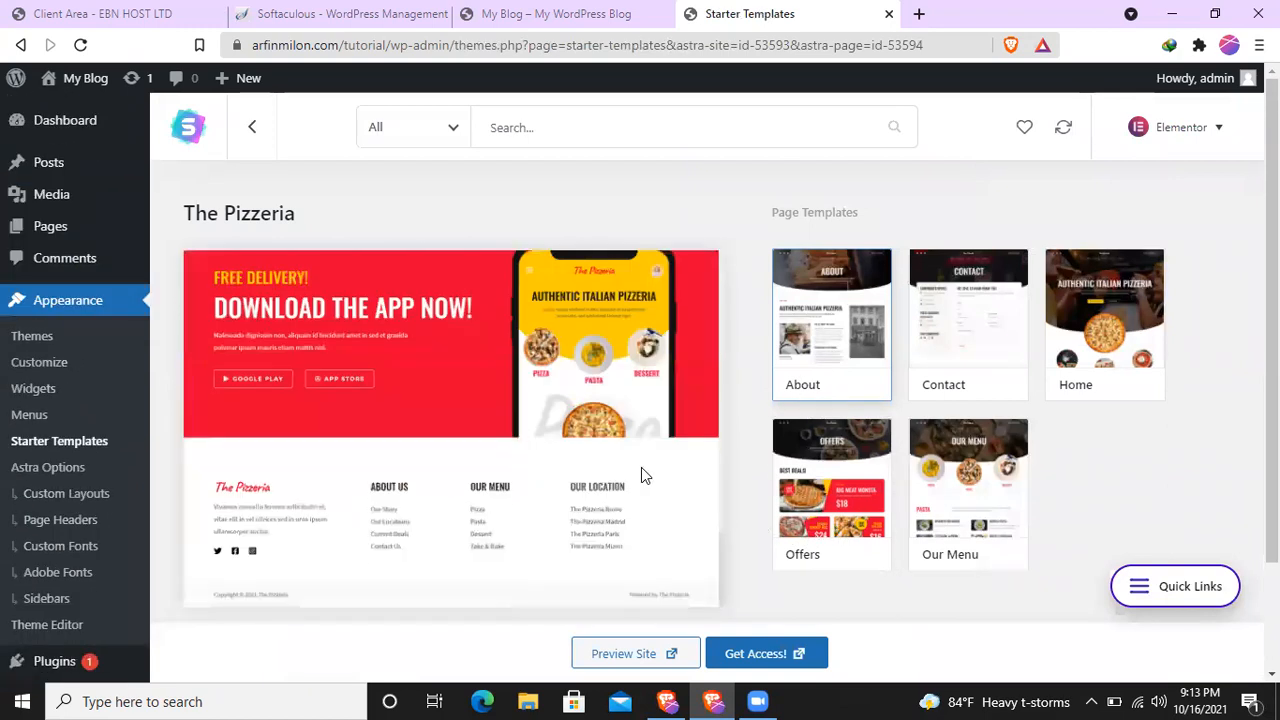
pyautogui.scroll(-2, 680, 480)
pyautogui.scroll(2, 765, 240)
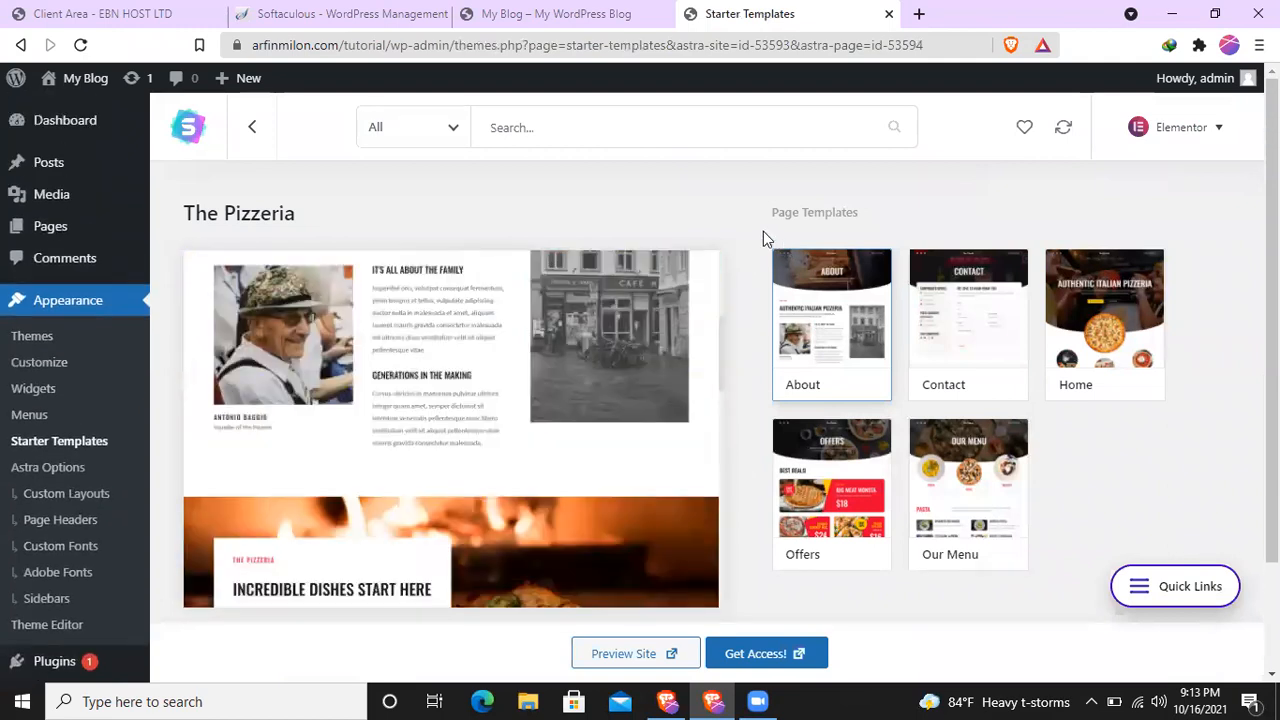
pyautogui.click(274, 144)
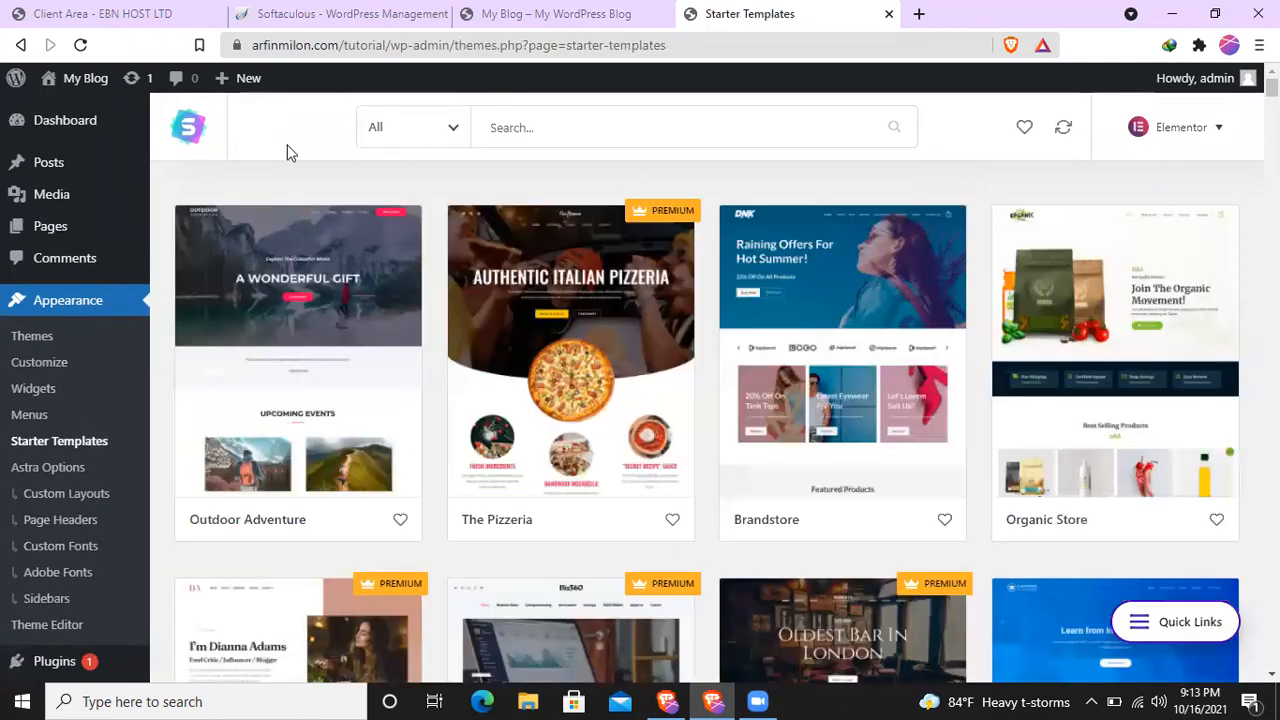
# - Try to import the complete Online Health Coach site, then cancel the import and return to the template list
pyautogui.scroll(-2, 765, 390)
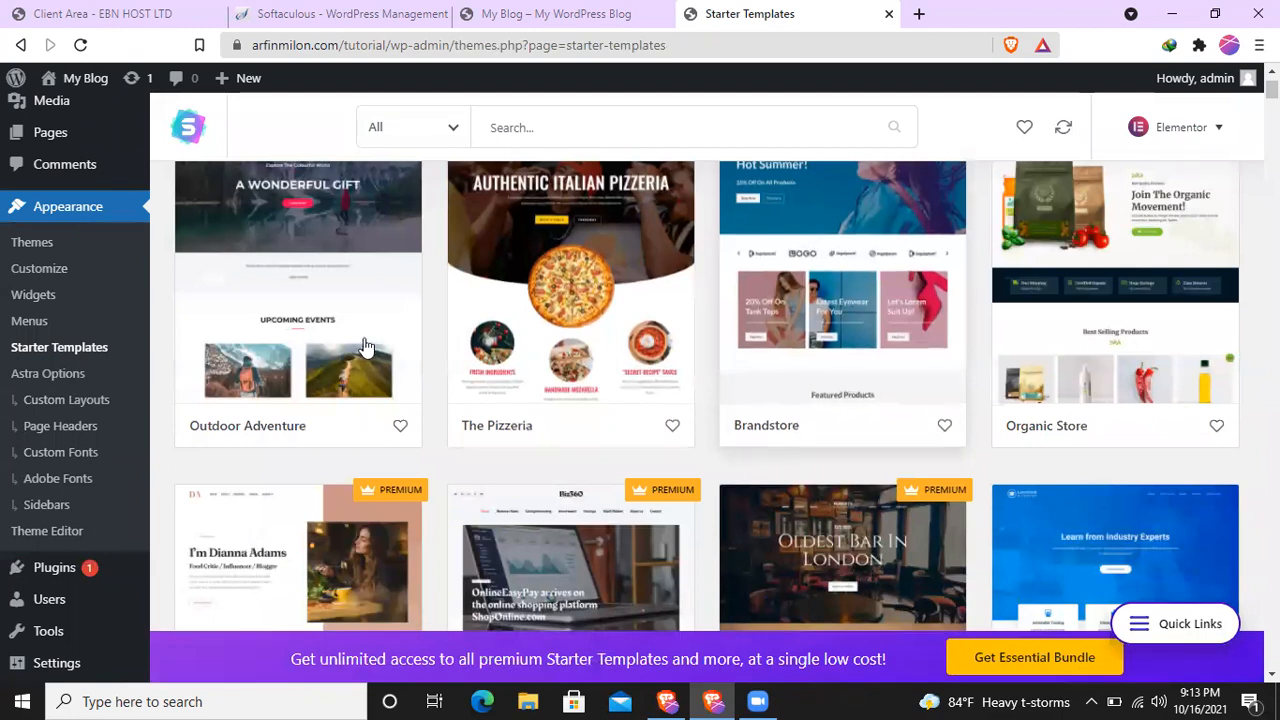
pyautogui.scroll(2, 336, 340)
pyautogui.scroll(-4, 771, 428)
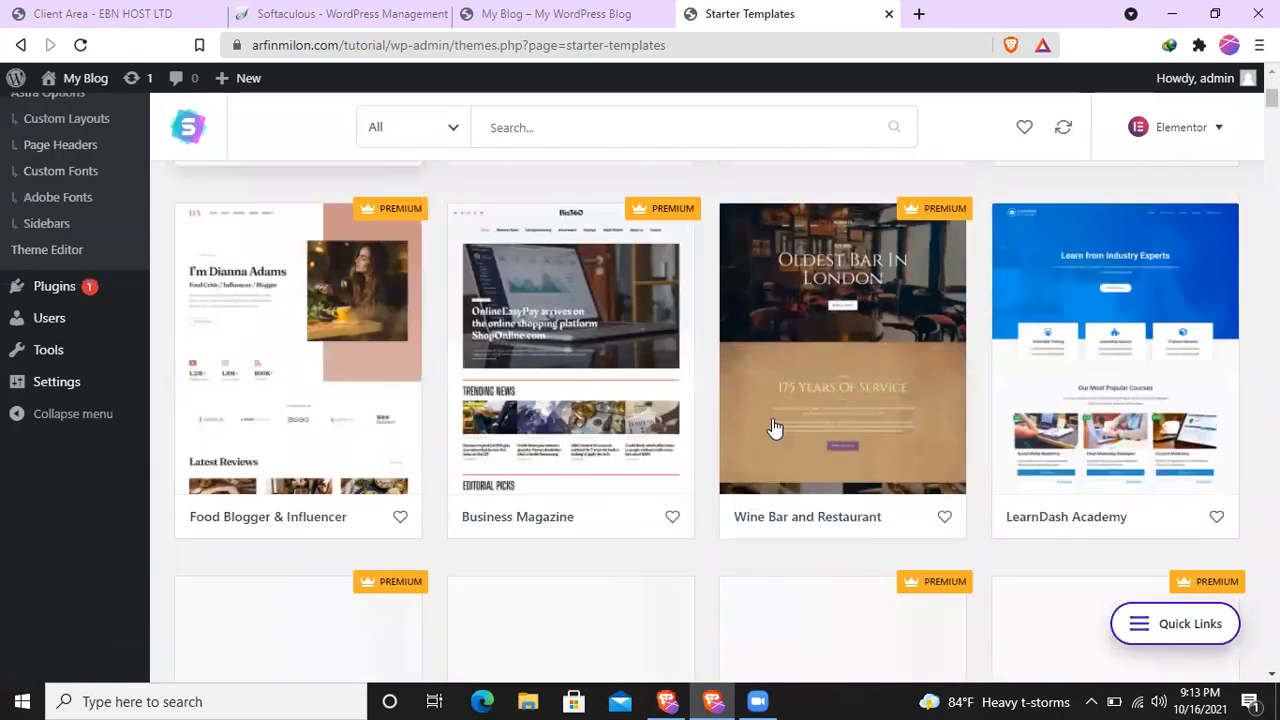
pyautogui.scroll(-3, 790, 425)
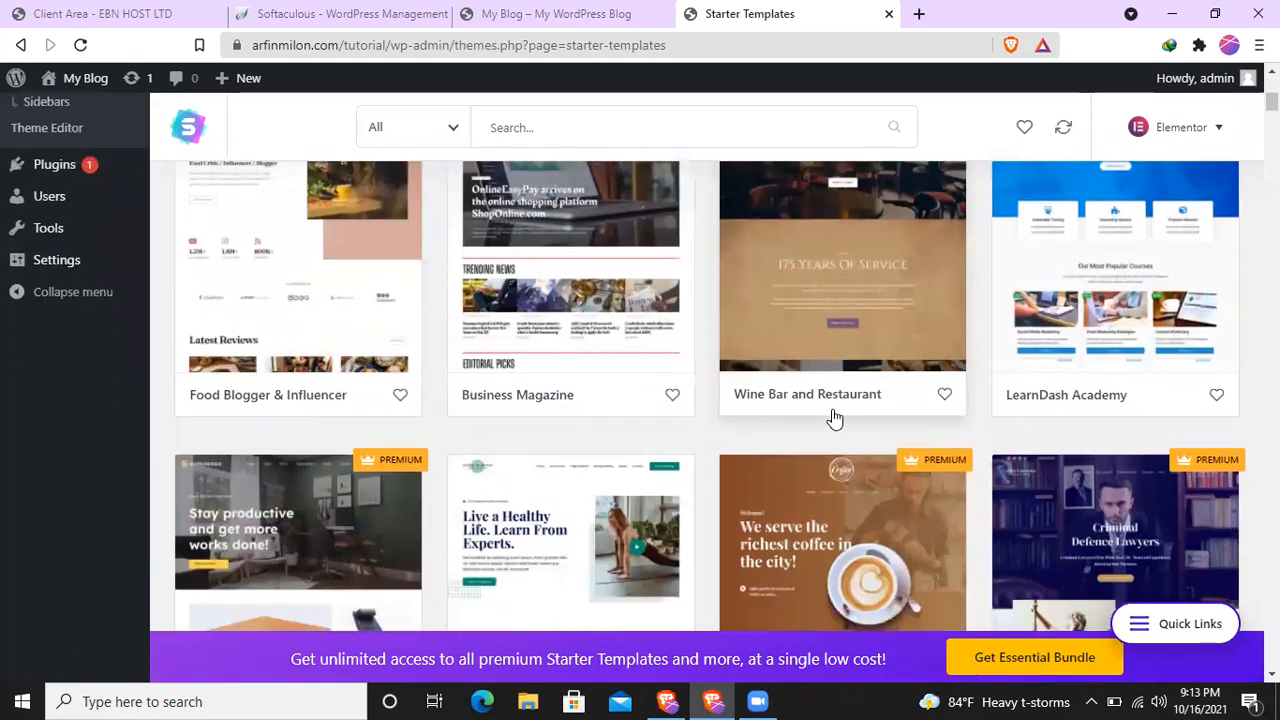
pyautogui.scroll(-2, 810, 413)
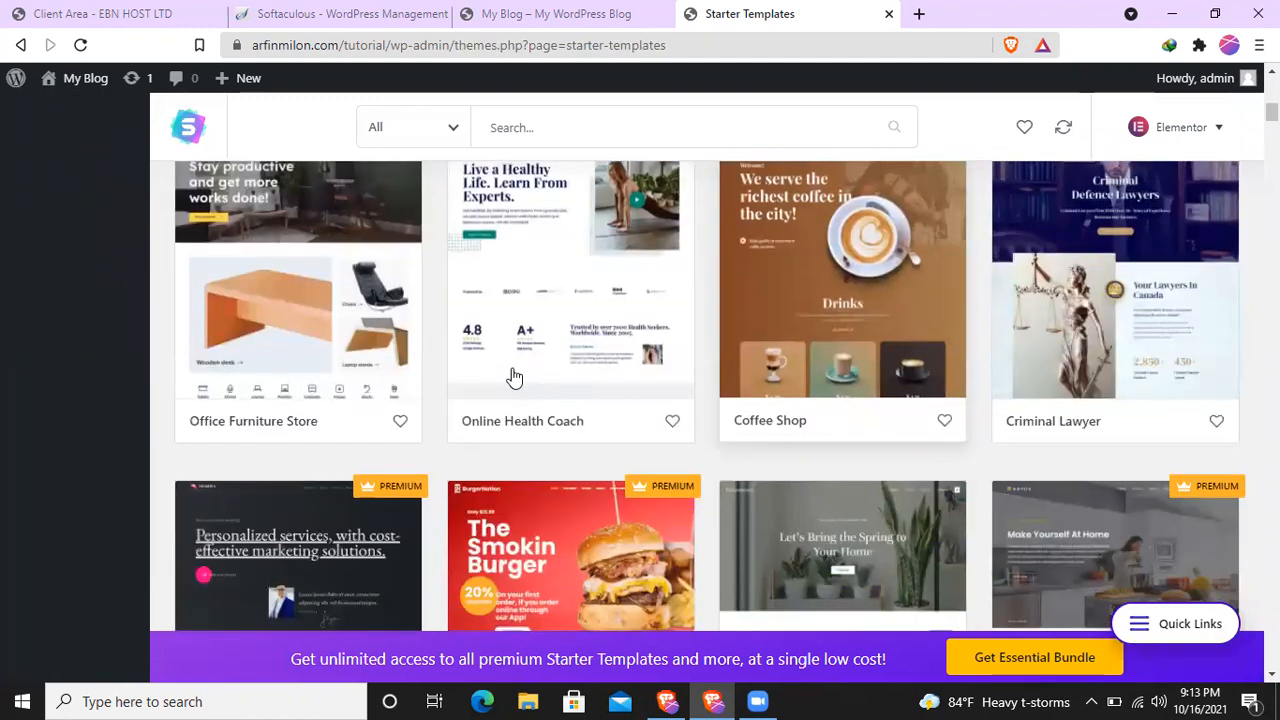
pyautogui.click(543, 317)
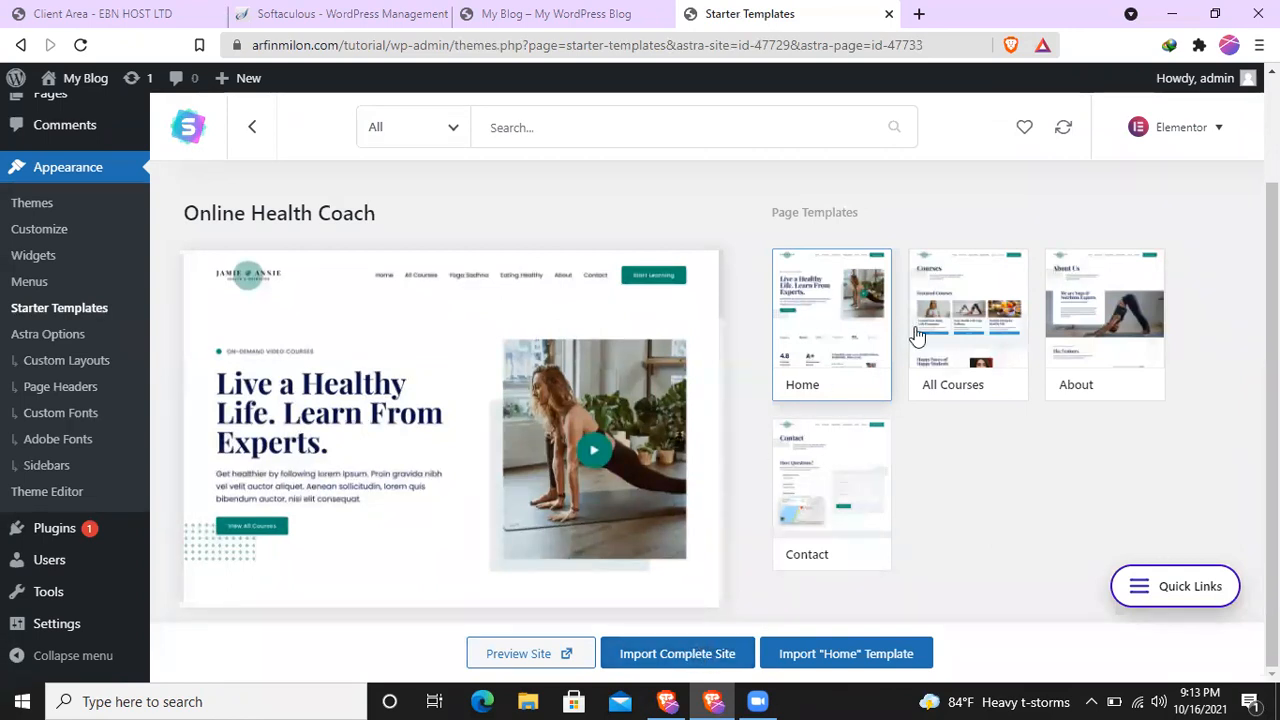
pyautogui.click(660, 655)
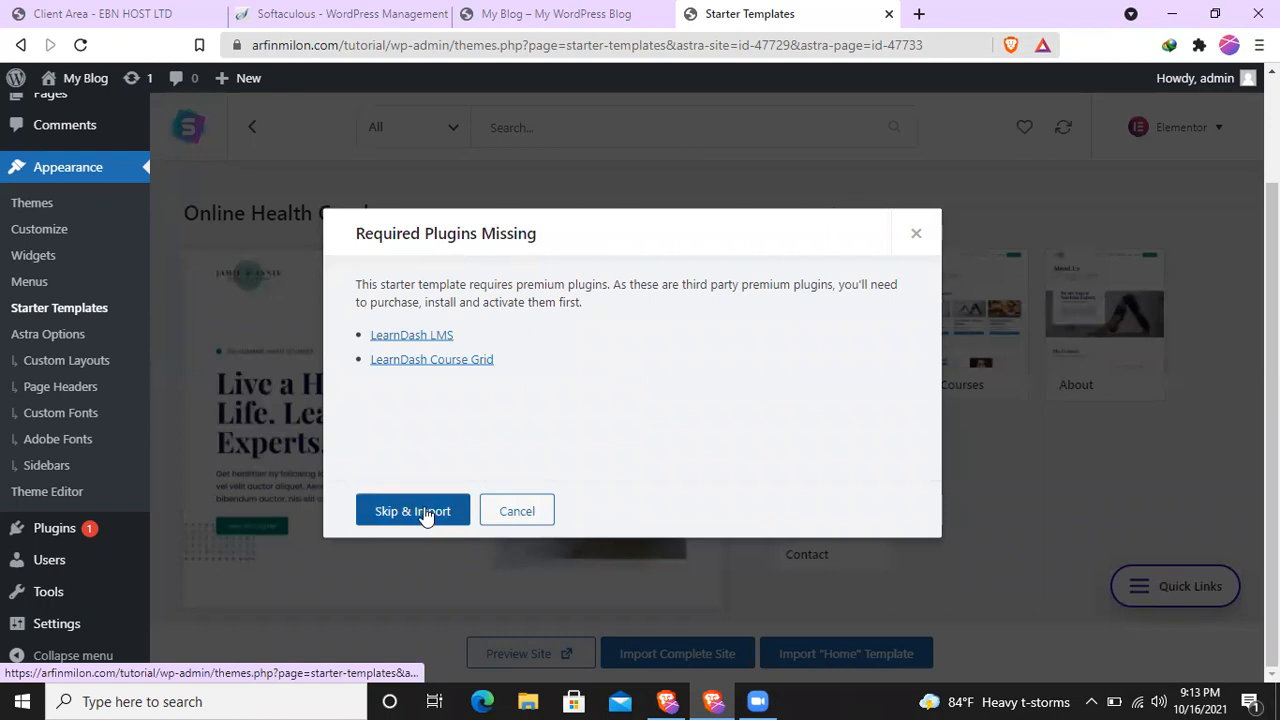
pyautogui.click(519, 511)
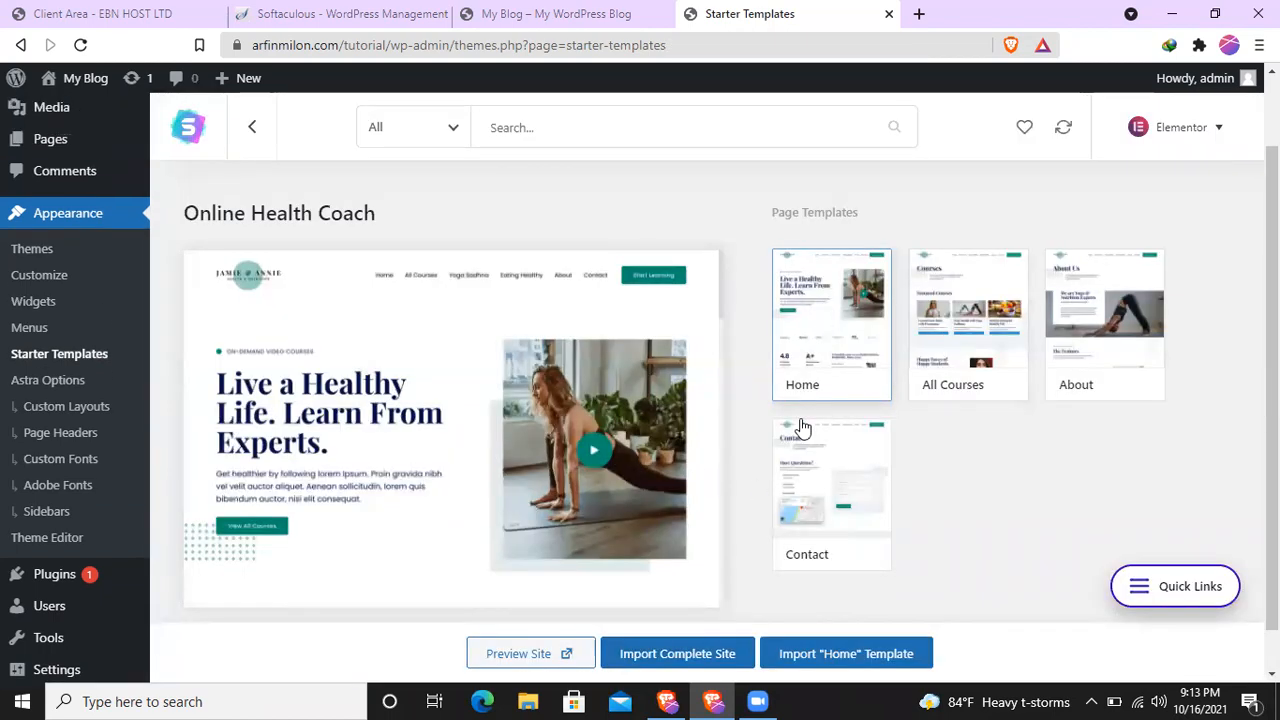
pyautogui.click(255, 128)
# - Look through the Starter Templates list, comparing the non-premium designs for one to import
pyautogui.scroll(-5, 708, 452)
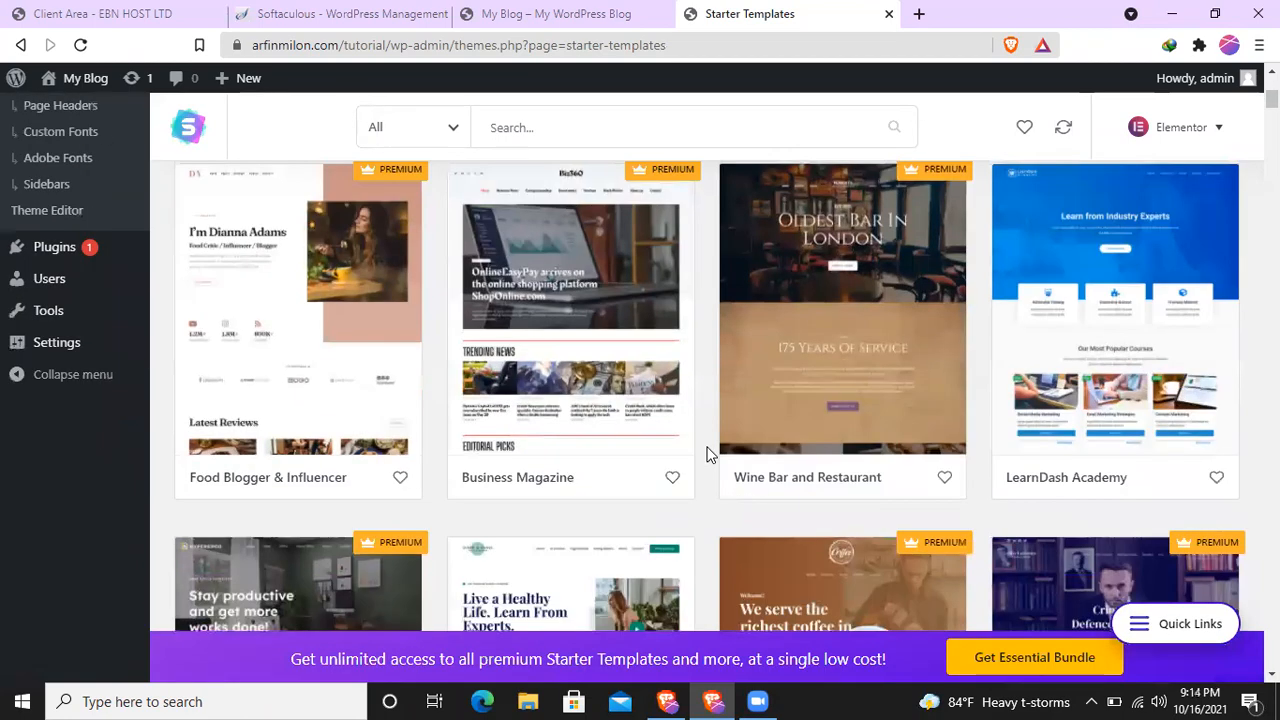
pyautogui.scroll(-2, 708, 455)
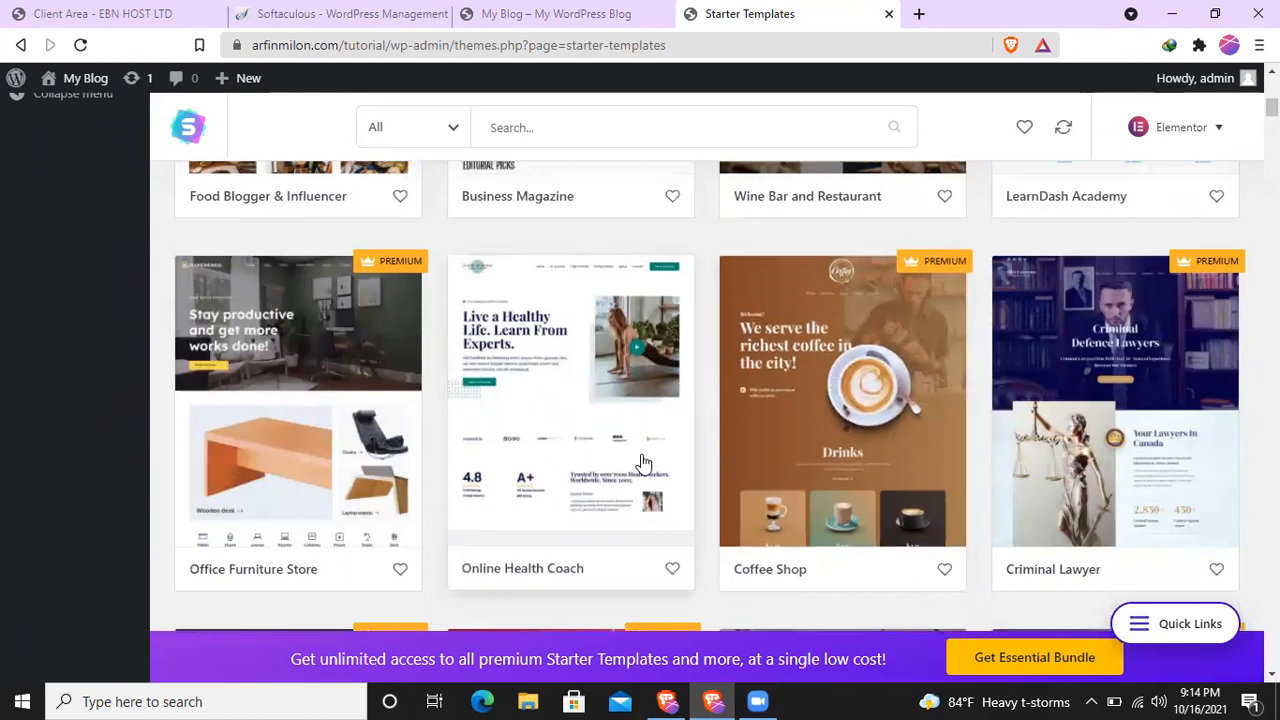
pyautogui.scroll(-4, 643, 460)
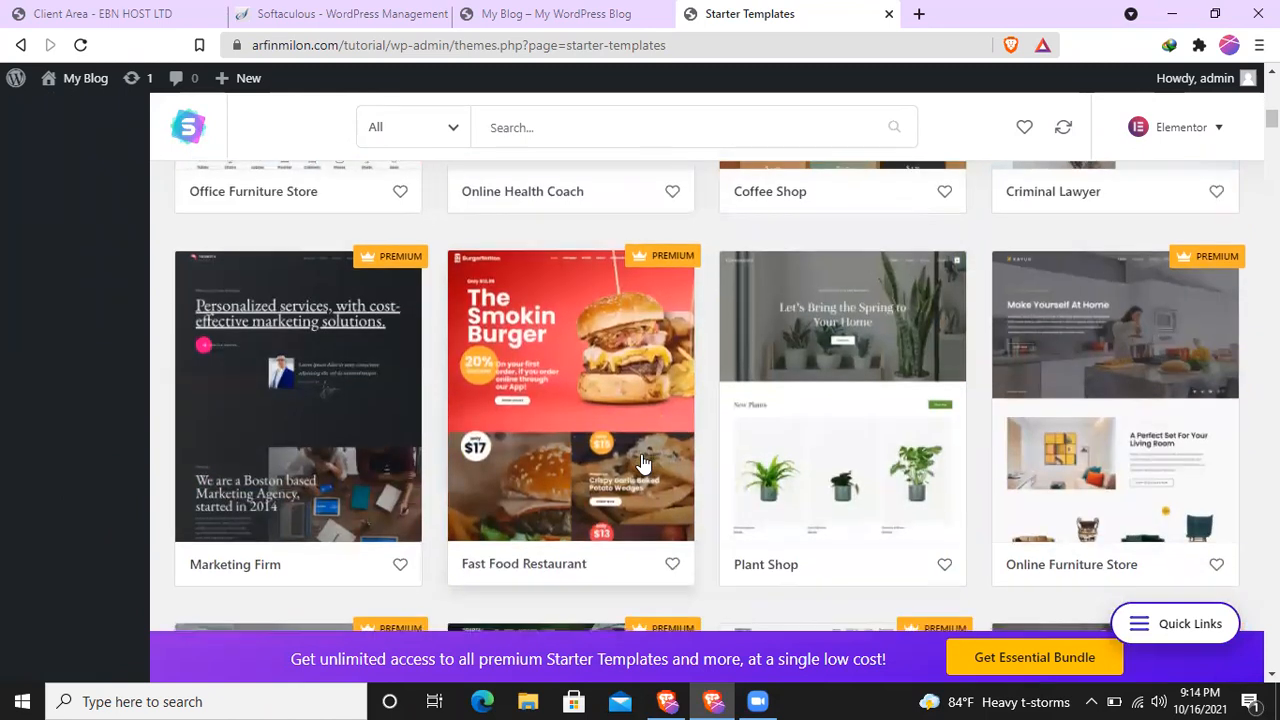
pyautogui.scroll(-4, 643, 462)
pyautogui.scroll(1, 641, 457)
pyautogui.scroll(-2, 641, 454)
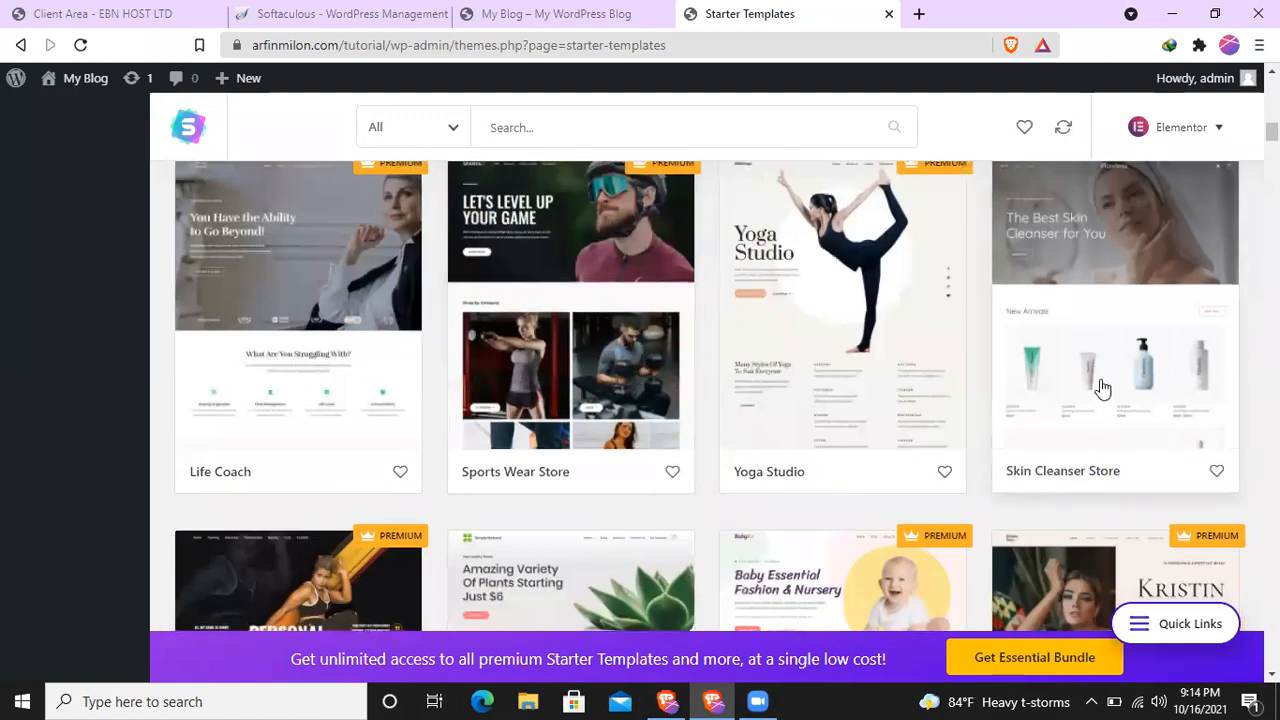
pyautogui.scroll(-2, 760, 495)
pyautogui.scroll(6, 629, 249)
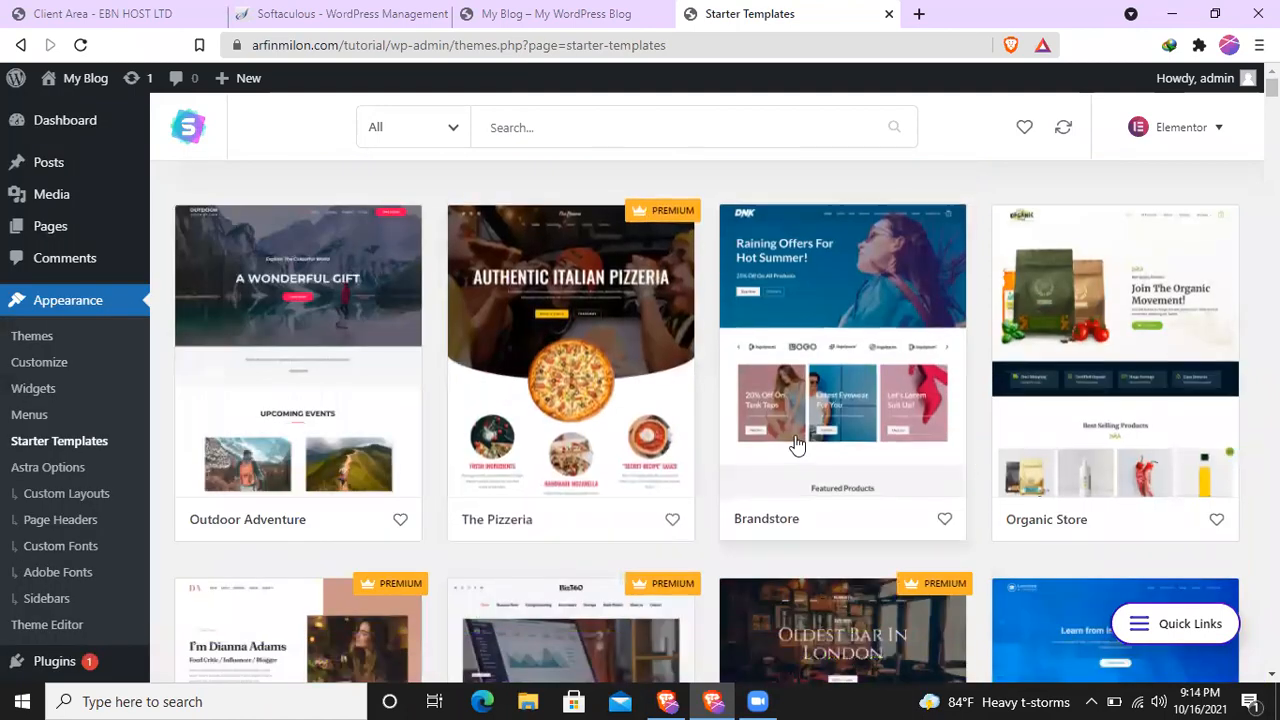
pyautogui.scroll(-5, 860, 437)
pyautogui.scroll(5, 860, 437)
# - Start importing the complete Organic Store site, describing yourself as a WordPress Expert building the website for My client
pyautogui.click(1092, 448)
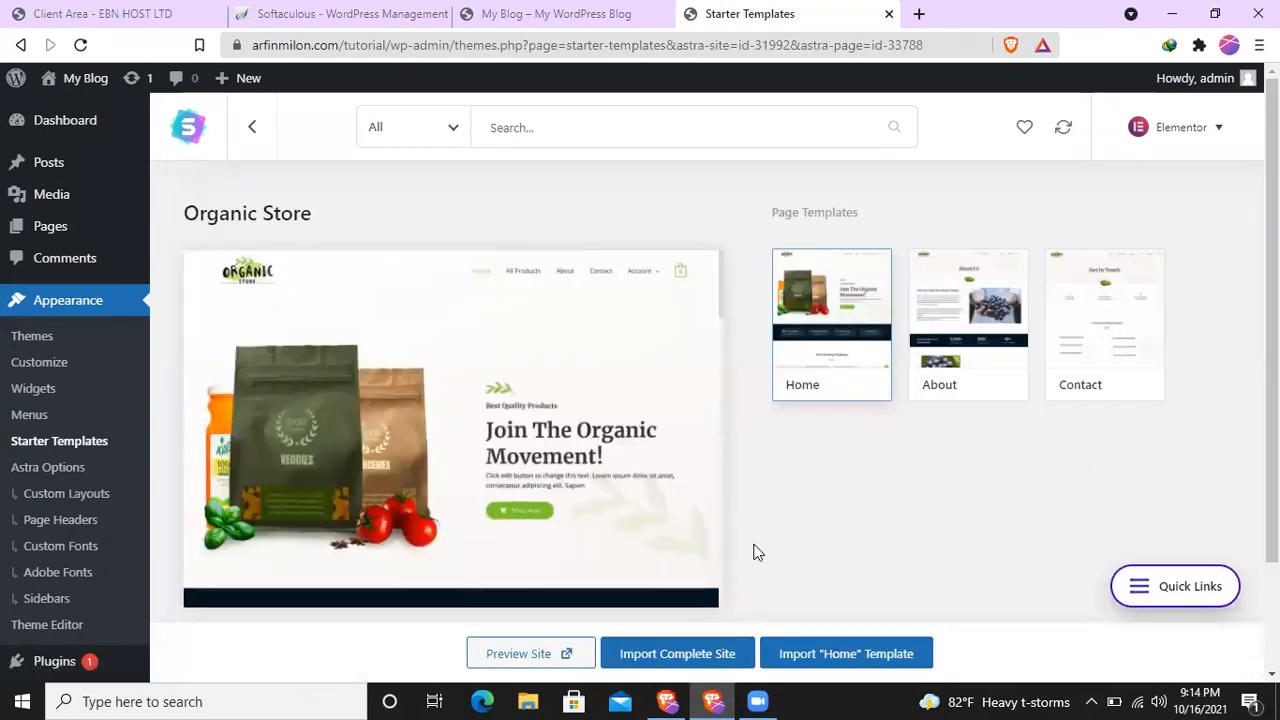
pyautogui.click(666, 653)
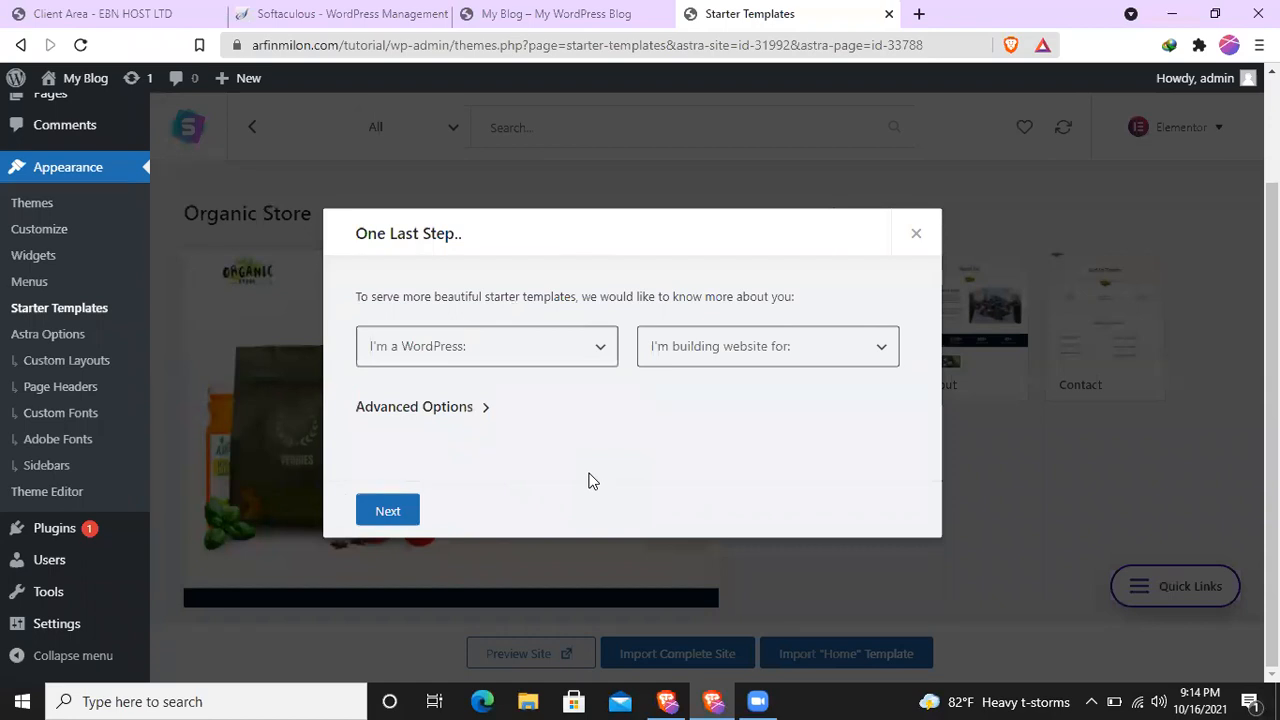
pyautogui.click(446, 352)
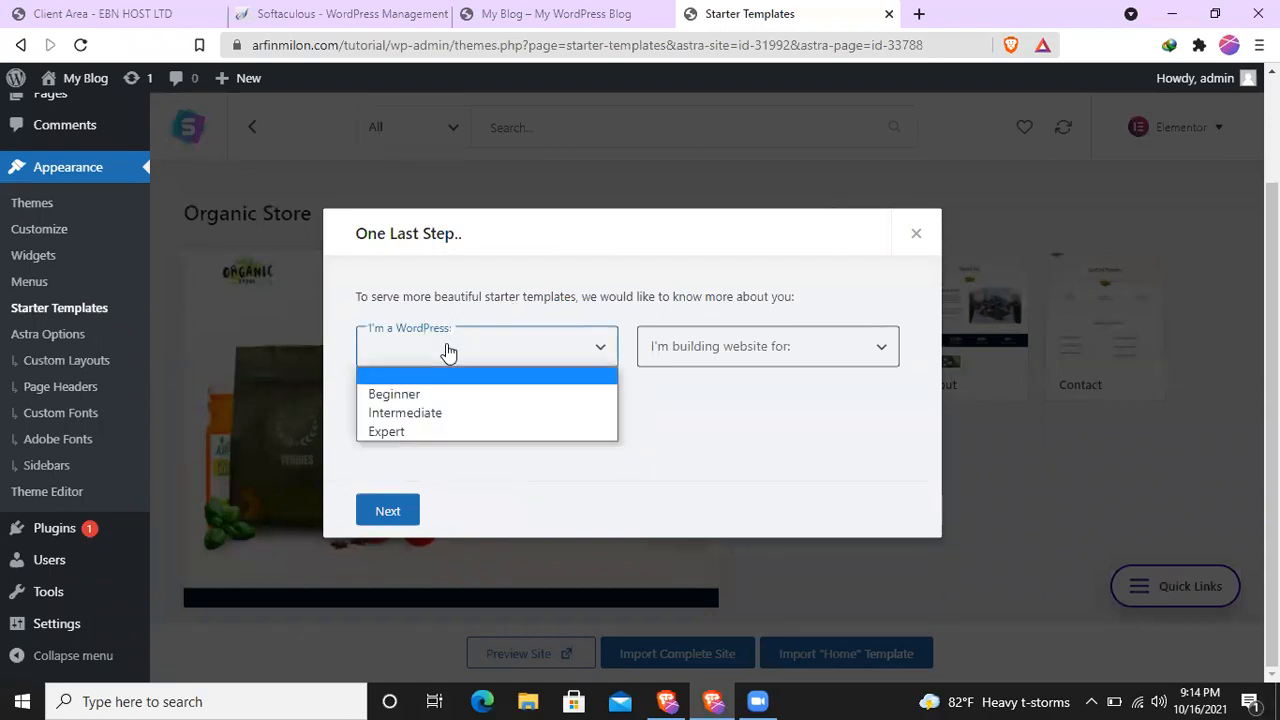
pyautogui.click(423, 432)
pyautogui.click(788, 358)
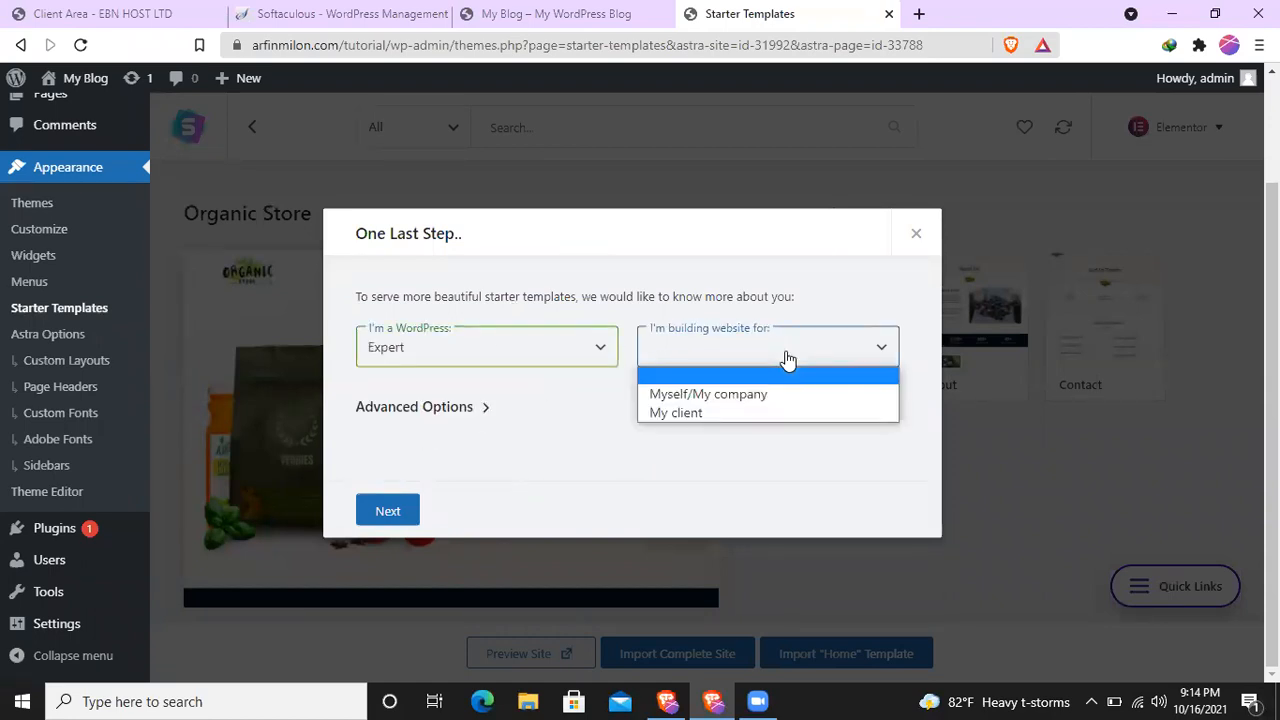
pyautogui.click(720, 412)
pyautogui.click(752, 358)
pyautogui.click(724, 396)
pyautogui.click(743, 347)
pyautogui.click(712, 412)
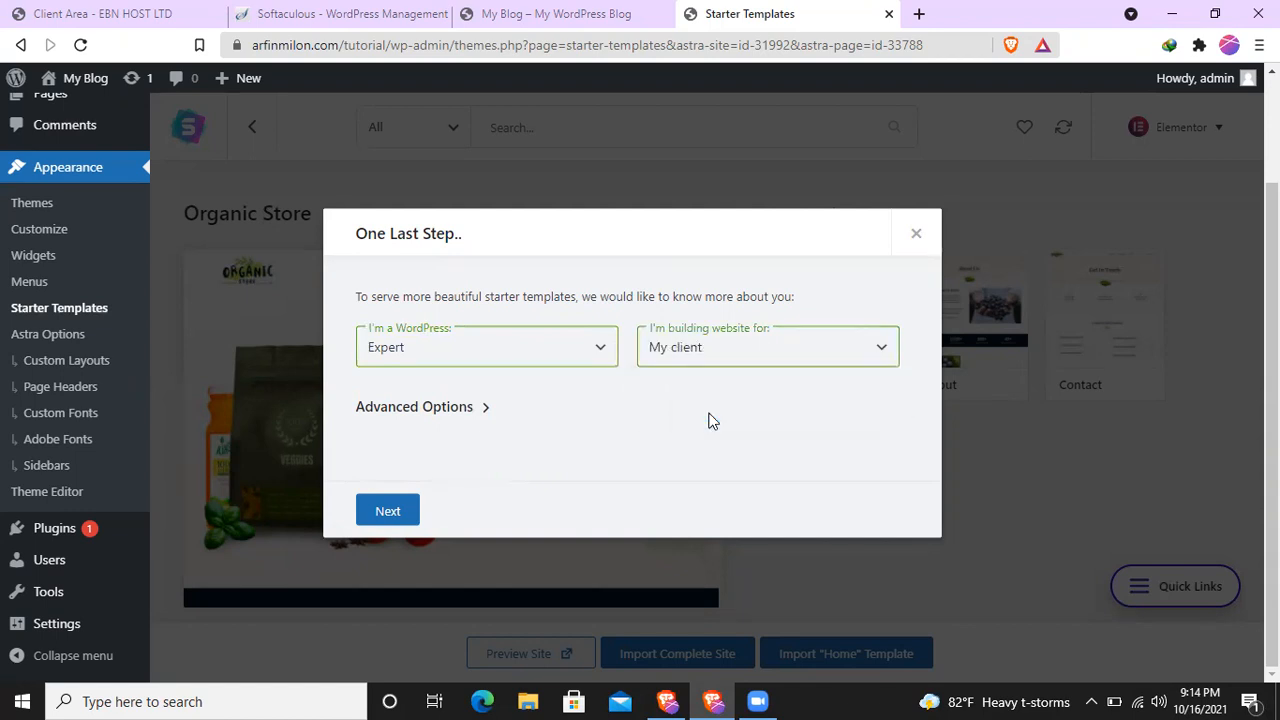
pyautogui.click(390, 518)
# - Fill in the first name and work e-mail, and submit them to start the import
pyautogui.click(485, 347)
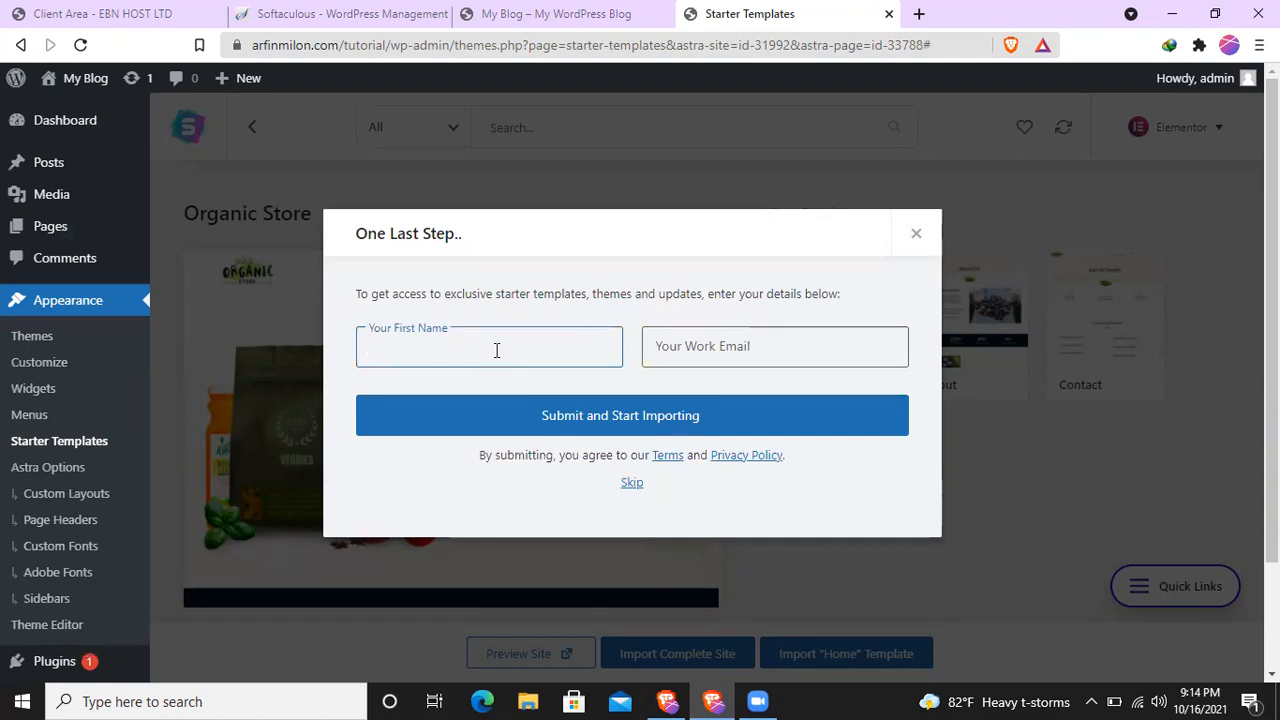
pyautogui.write('Test')
pyautogui.click(729, 340)
pyautogui.click(720, 391)
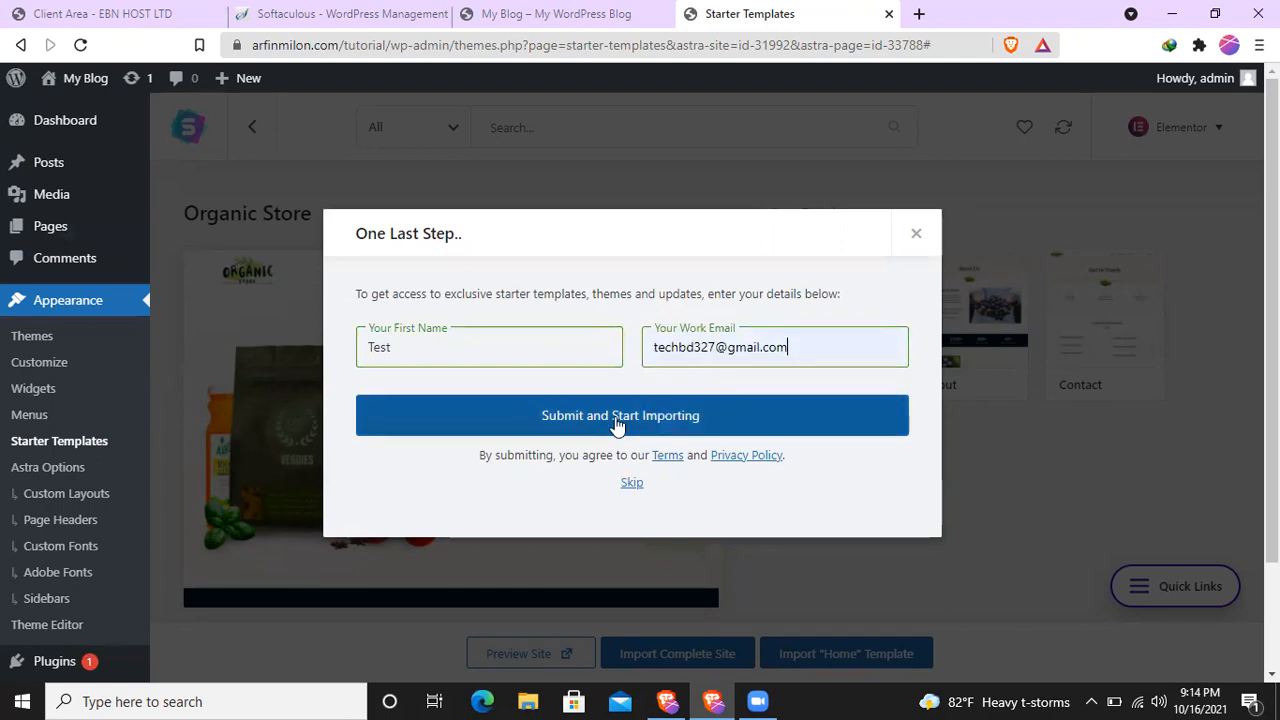
pyautogui.click(627, 424)
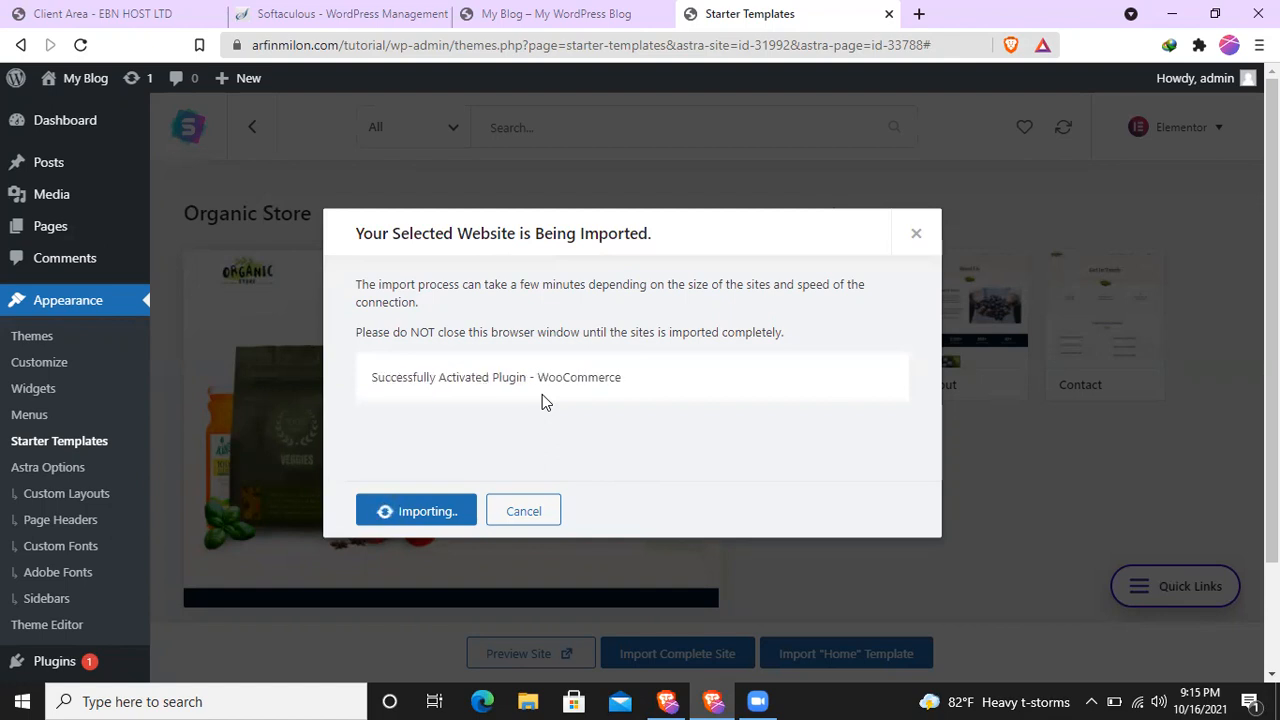
# - Check the previously opened blog front page during the import and return to the import progress
pyautogui.click(571, 13)
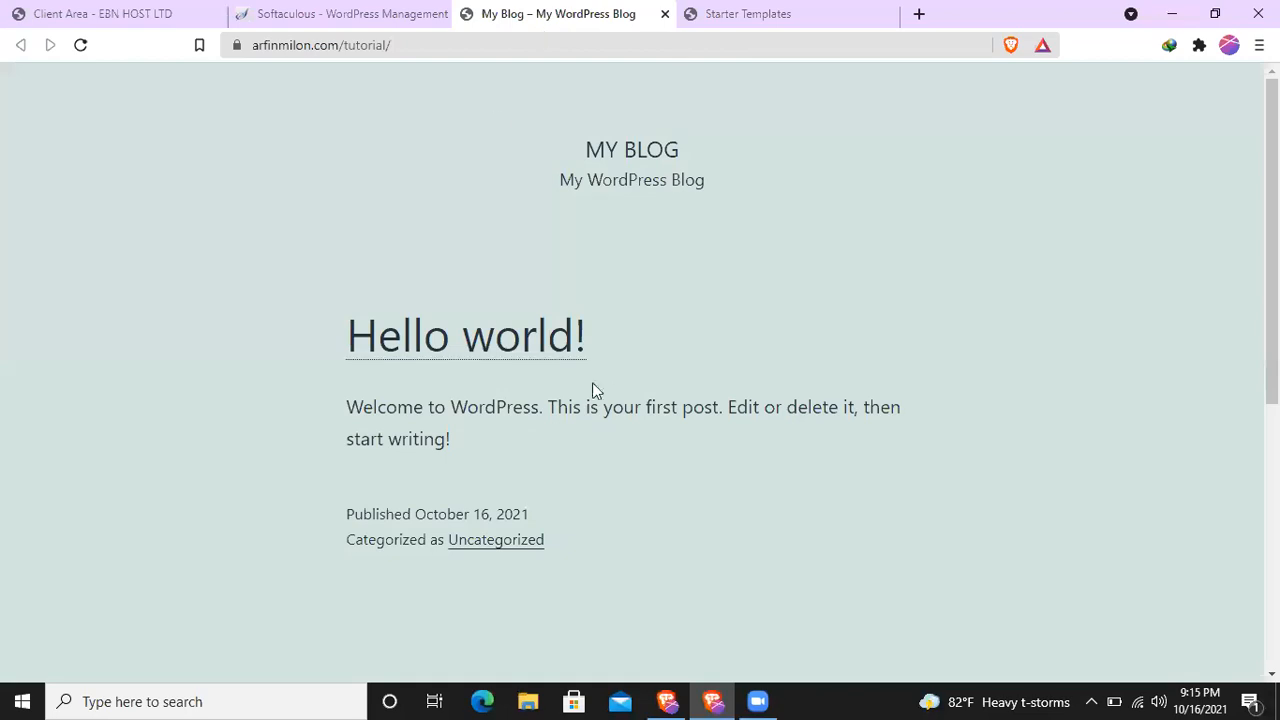
pyautogui.scroll(-10, 597, 395)
pyautogui.scroll(10, 640, 266)
pyautogui.click(731, 14)
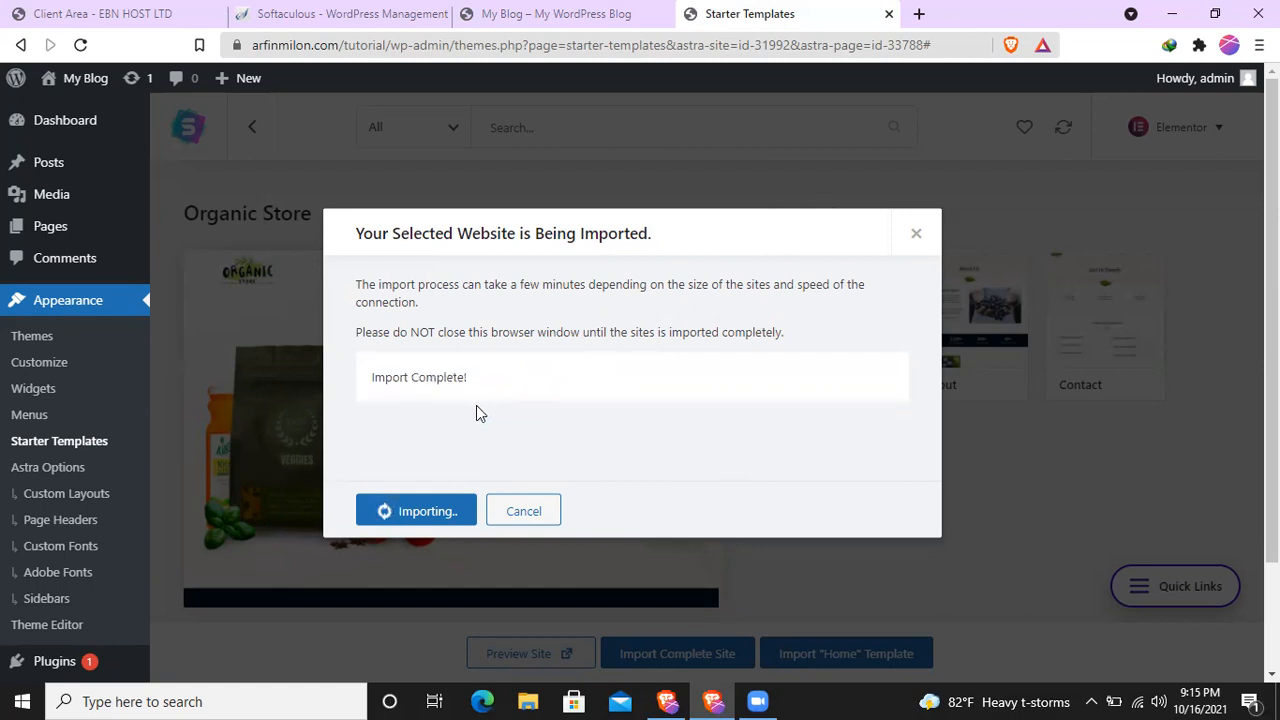
# - View the imported Organic Store site and examine its home page from header to footer
pyautogui.click(398, 513)
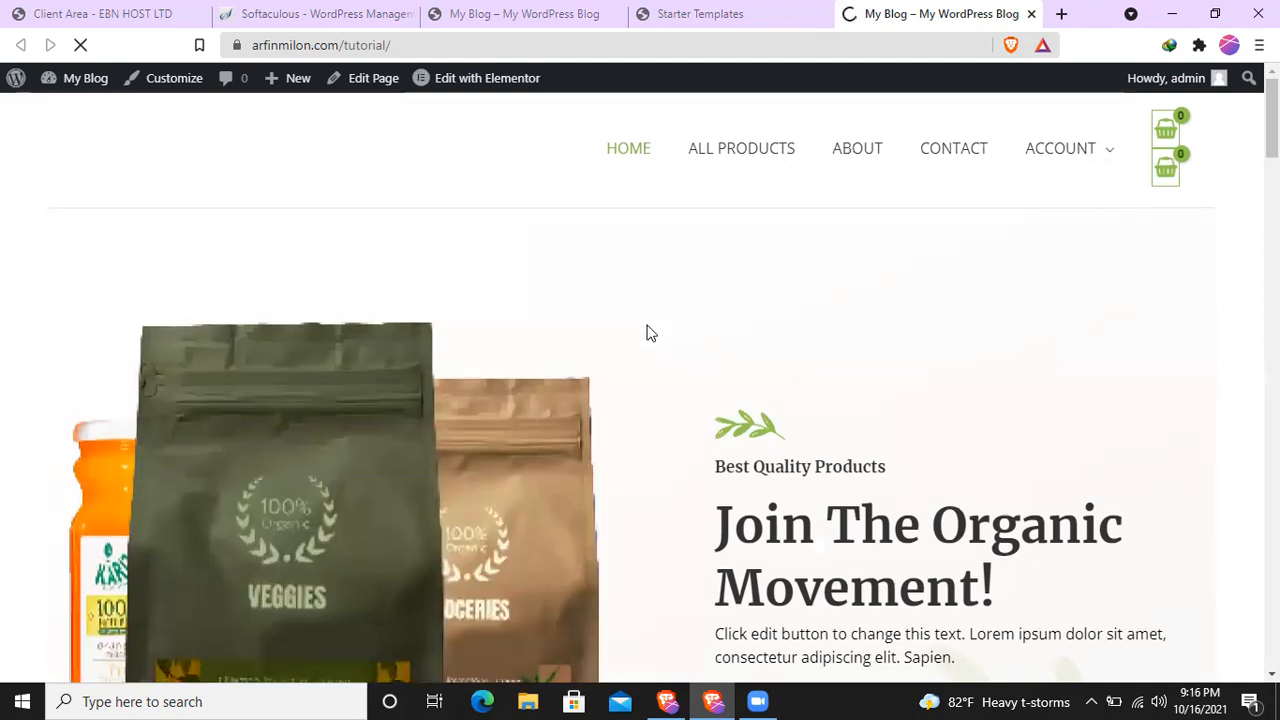
pyautogui.scroll(-20, 647, 333)
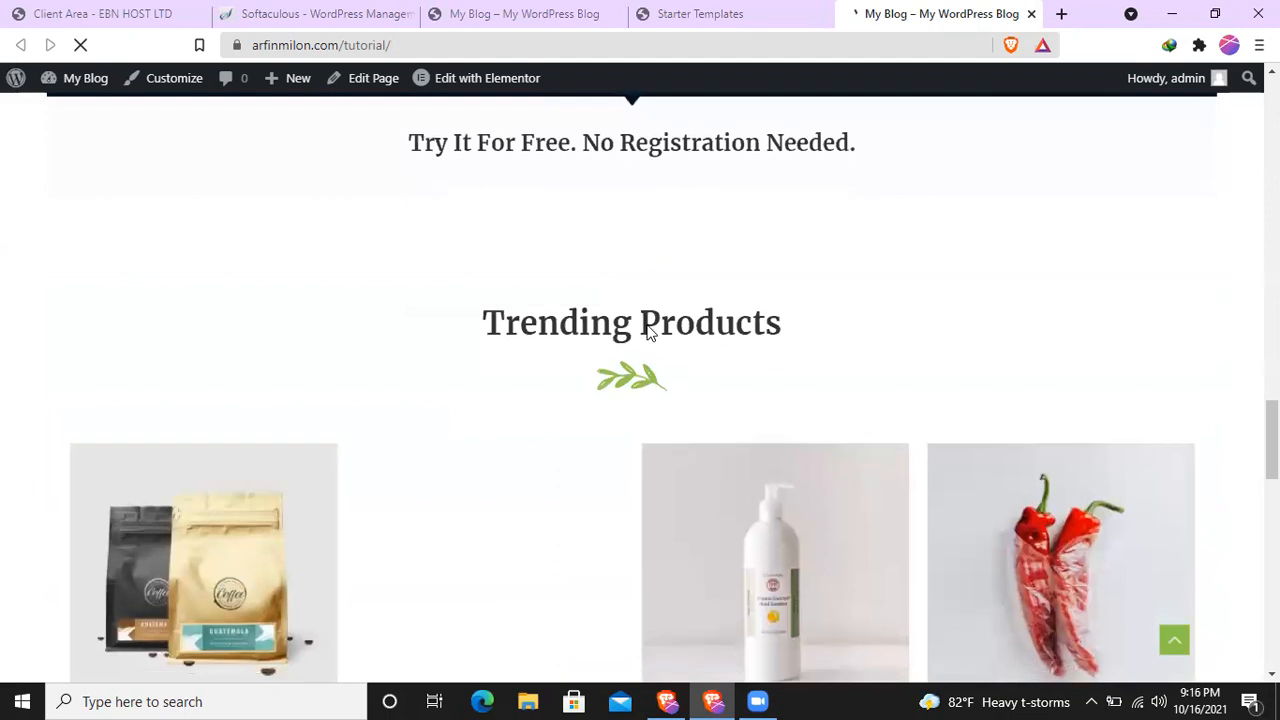
pyautogui.scroll(-10, 647, 333)
pyautogui.click(450, 45)
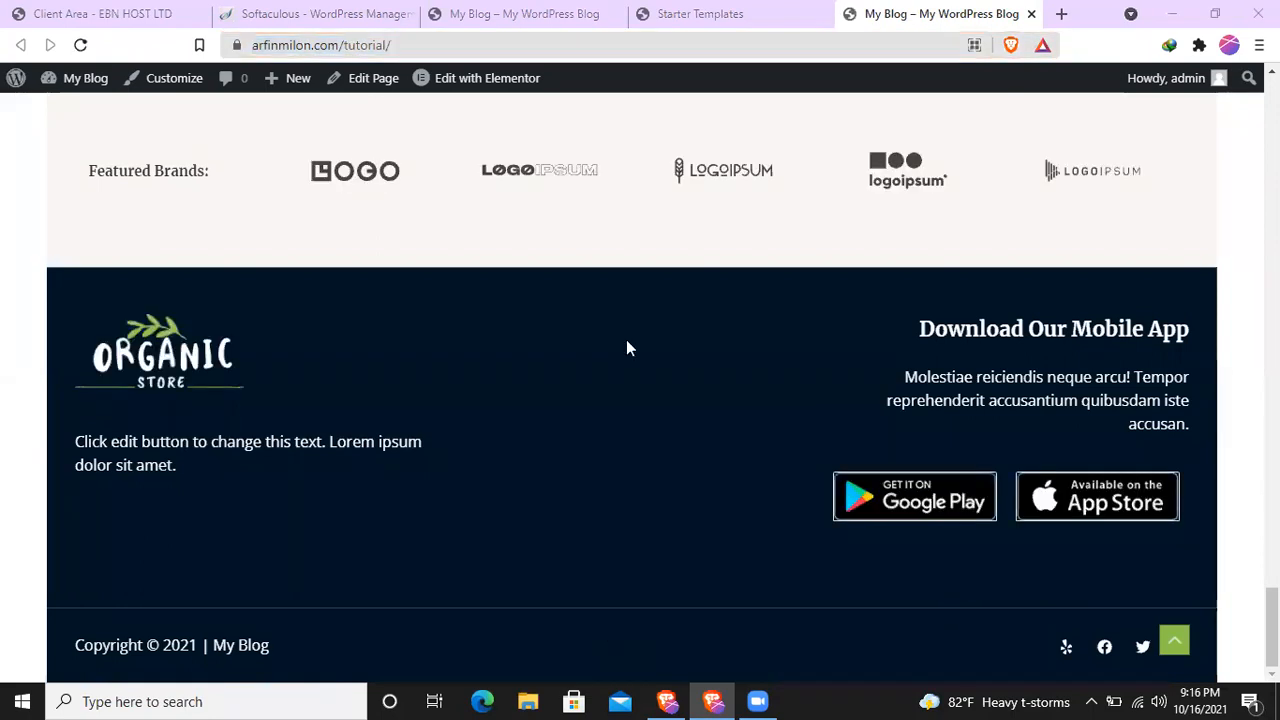
pyautogui.scroll(5, 697, 440)
pyautogui.scroll(20, 697, 440)
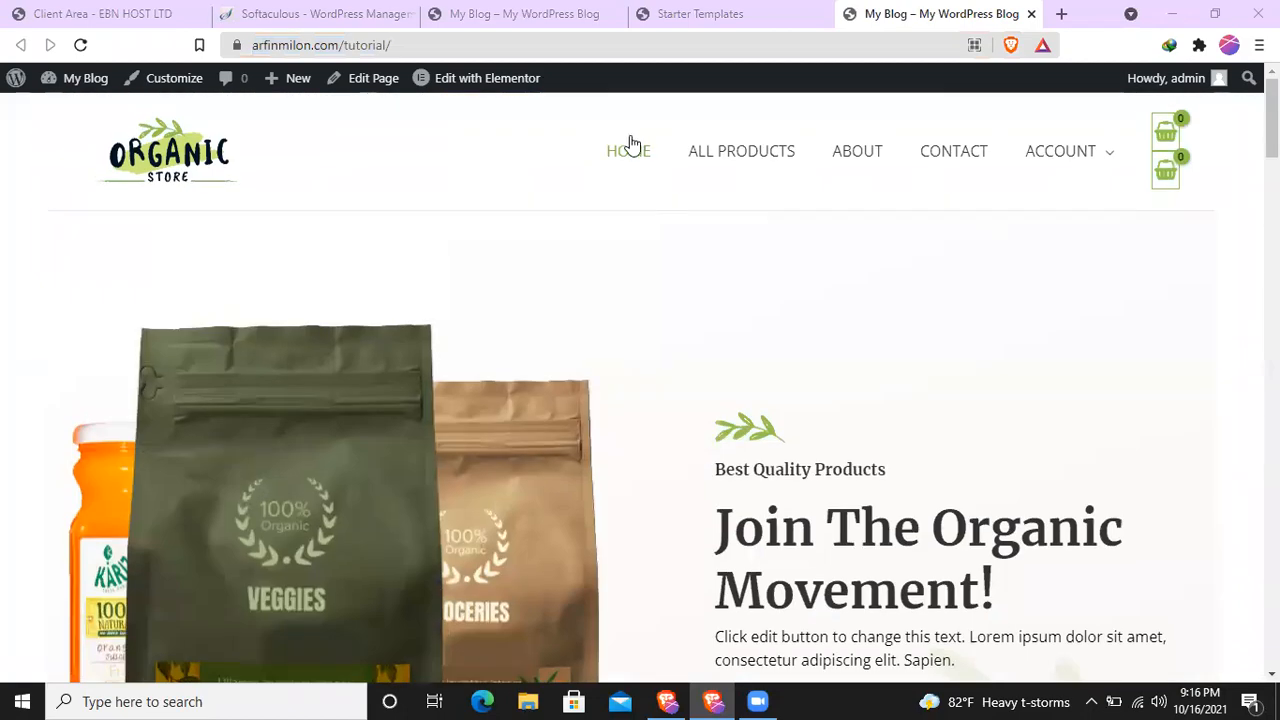
pyautogui.scroll(-10, 689, 289)
pyautogui.scroll(-15, 697, 414)
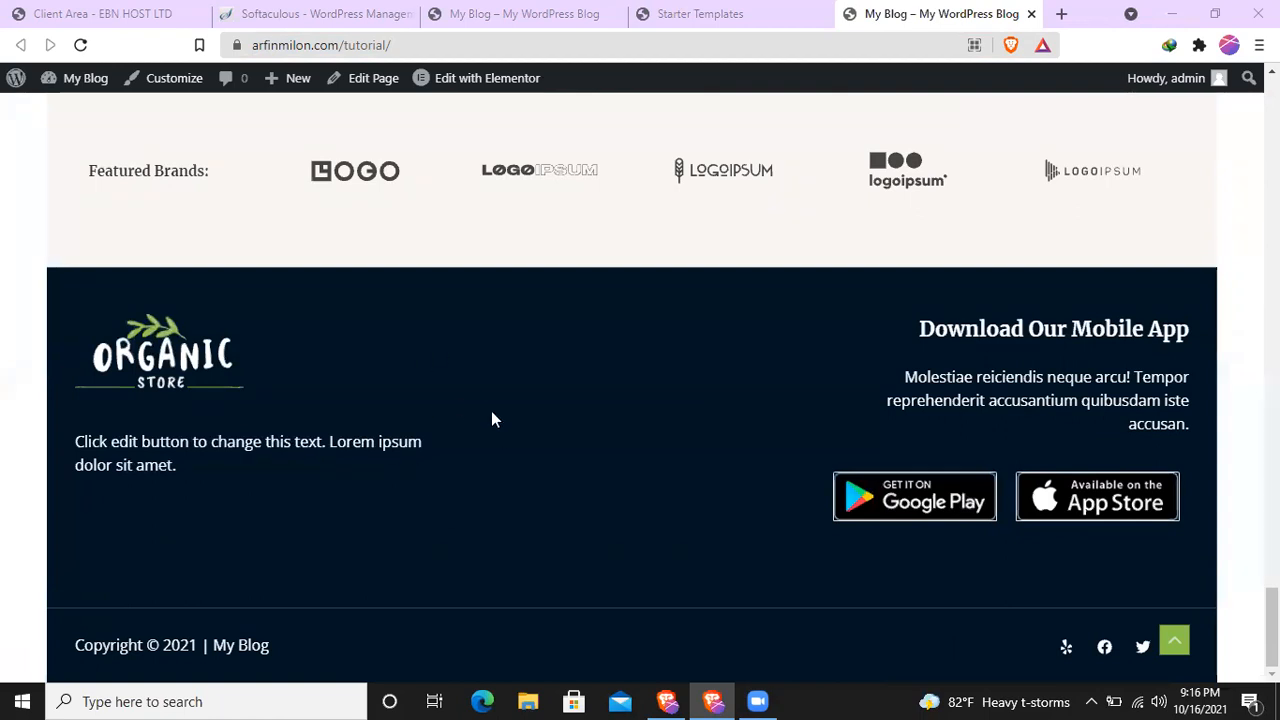
pyautogui.scroll(10, 491, 420)
# - Open the imported home page in the Elementor editor and close the import success dialog on the Starter Templates page
pyautogui.click(465, 85)
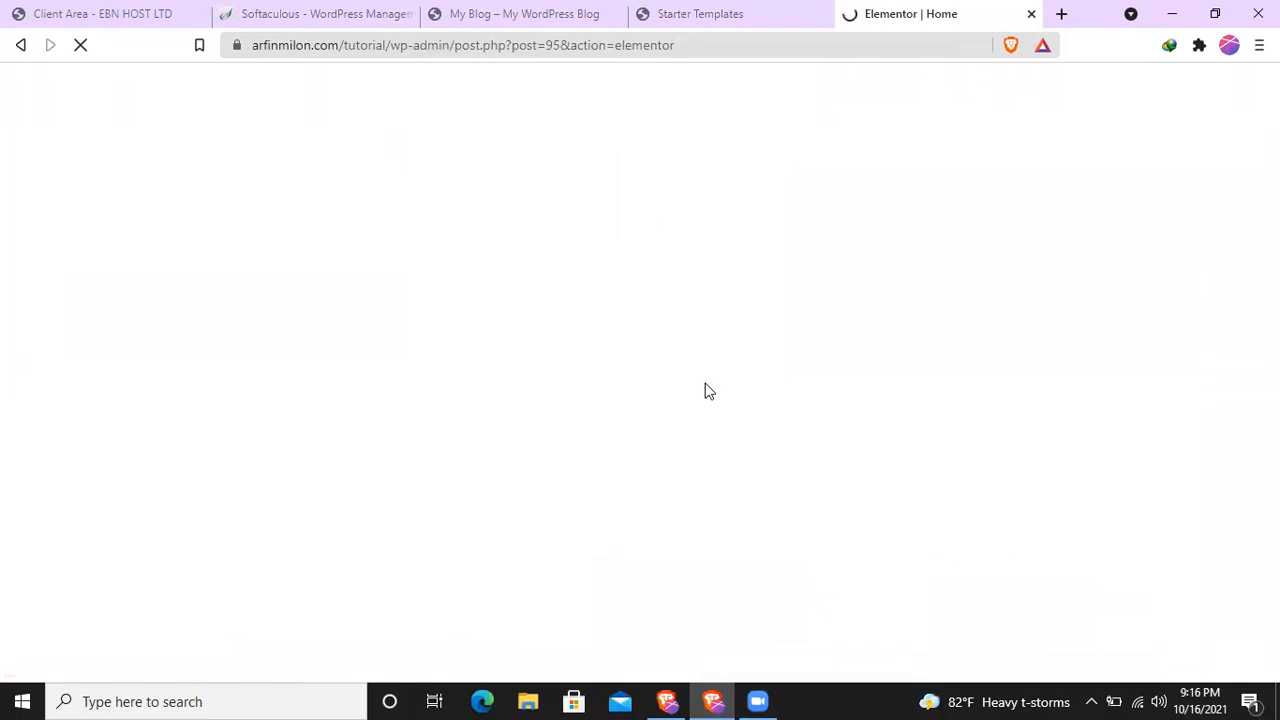
pyautogui.click(696, 13)
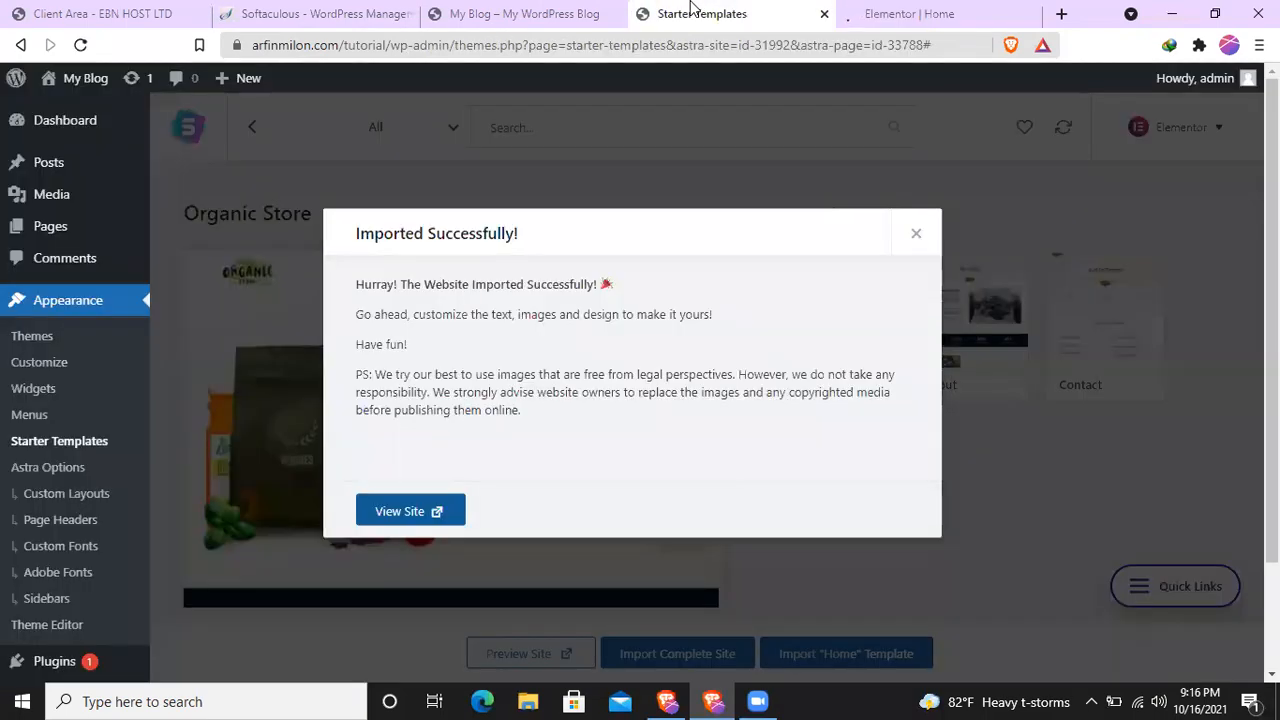
pyautogui.click(917, 236)
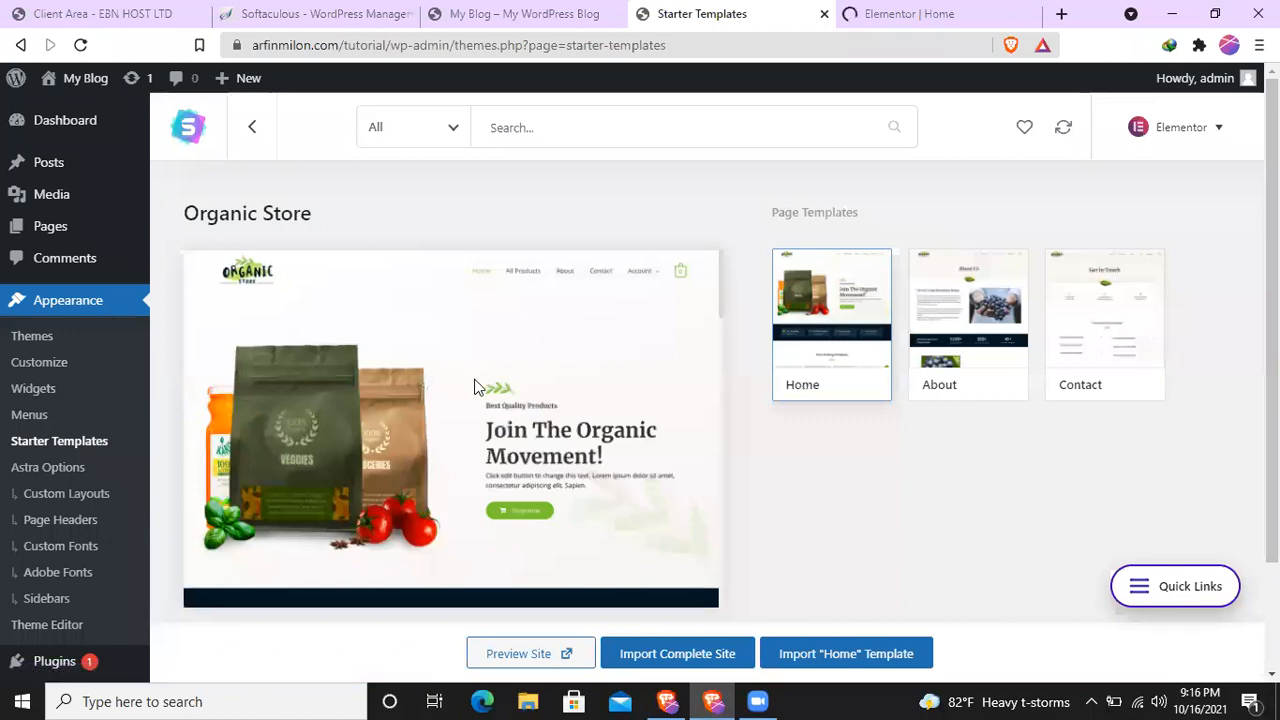
pyautogui.click(898, 16)
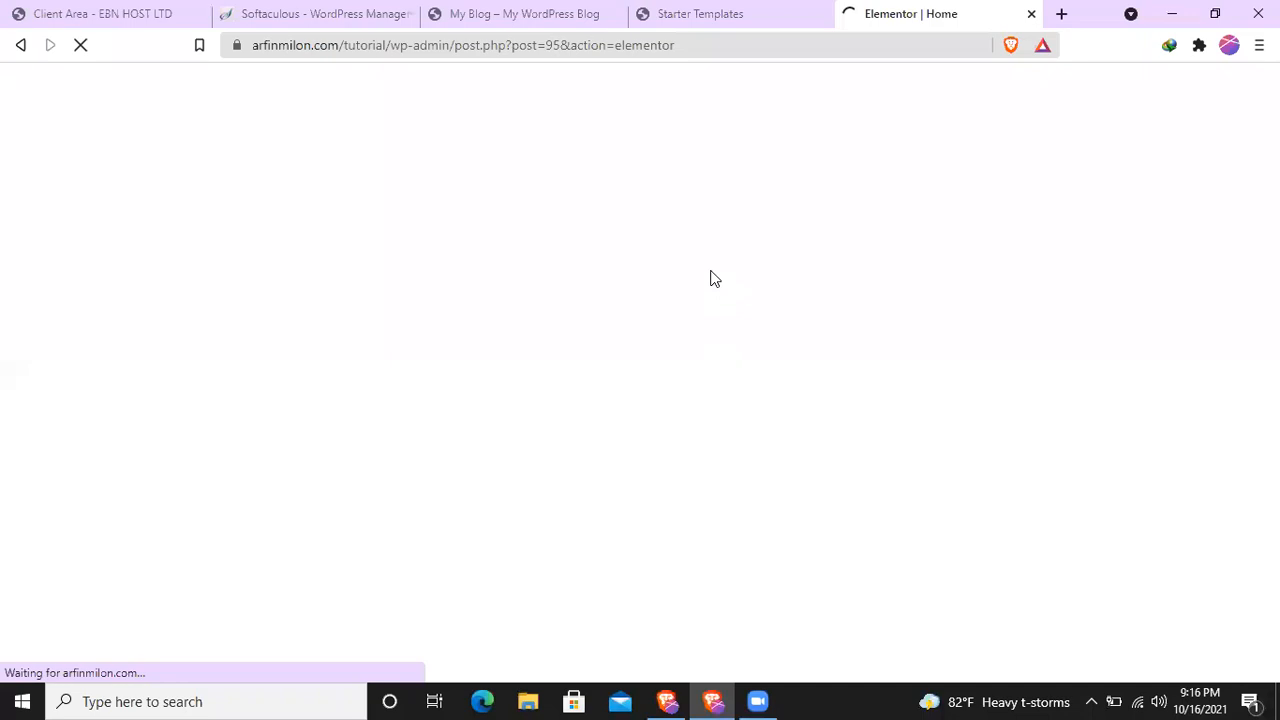
# - Switch to the EBN HOST client area, reload the domain's product details and check its usage statistics and shortcuts
pyautogui.click(145, 13)
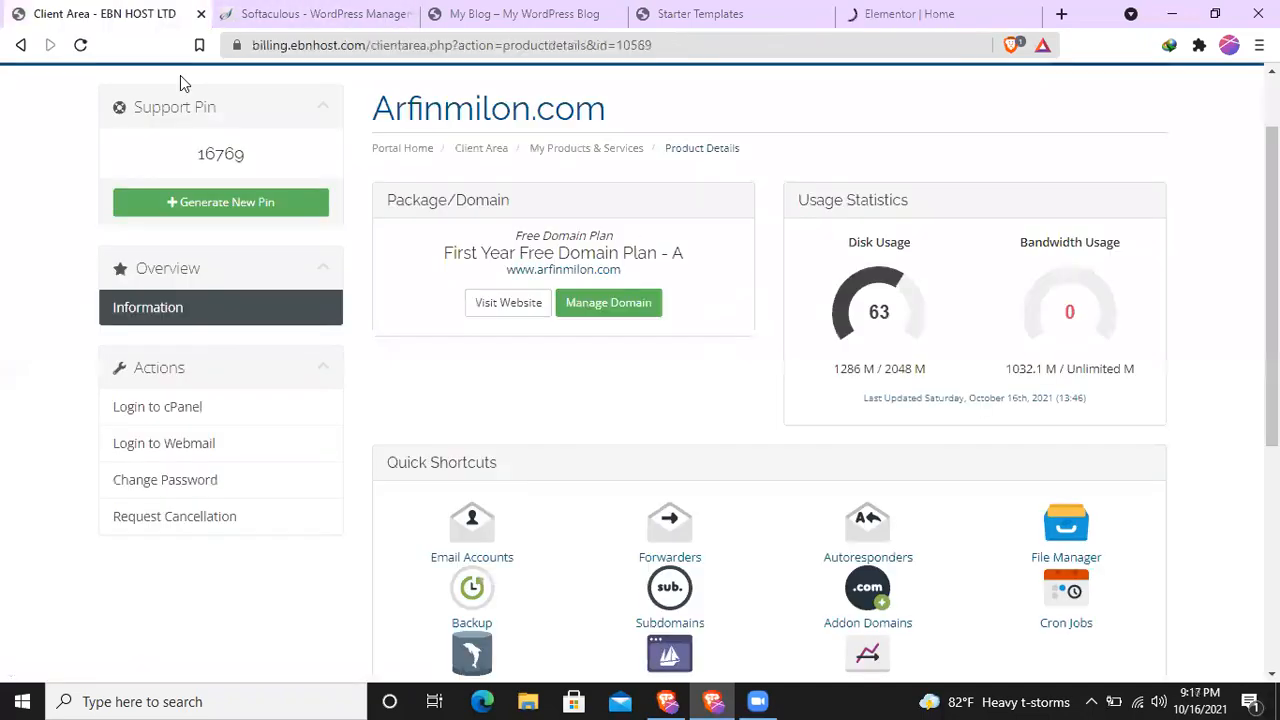
pyautogui.scroll(2, 418, 313)
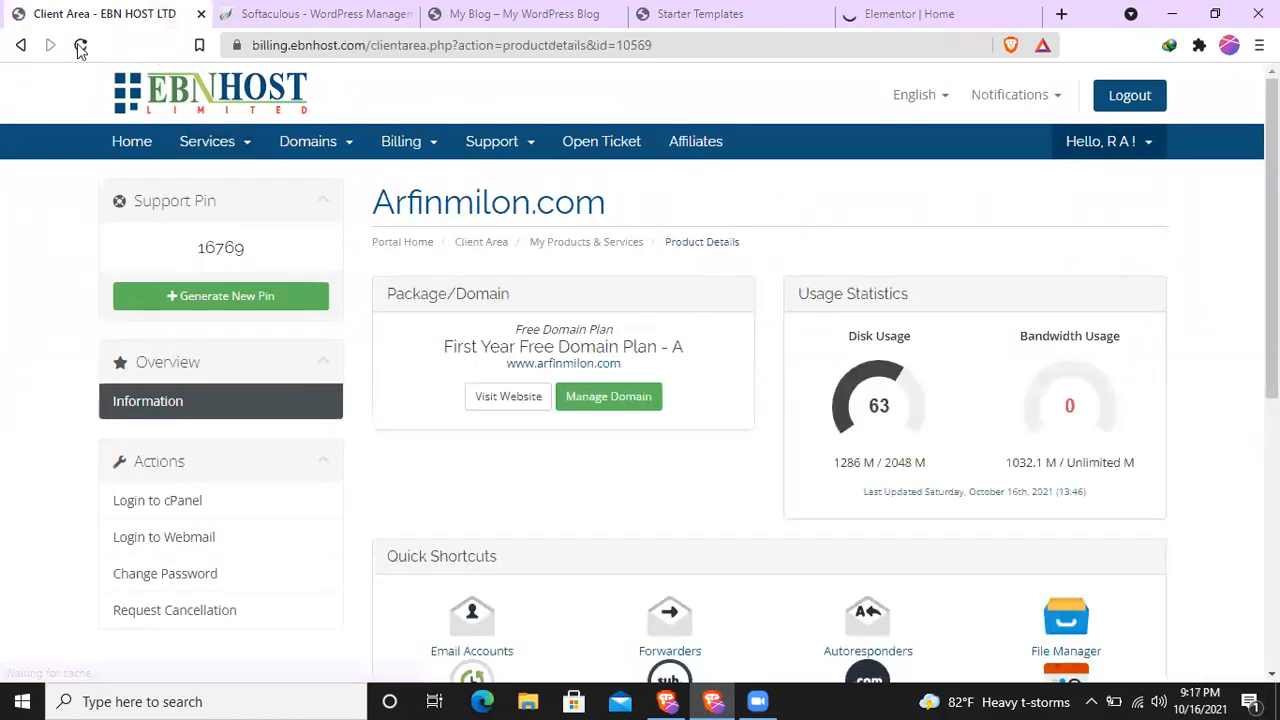
pyautogui.click(81, 46)
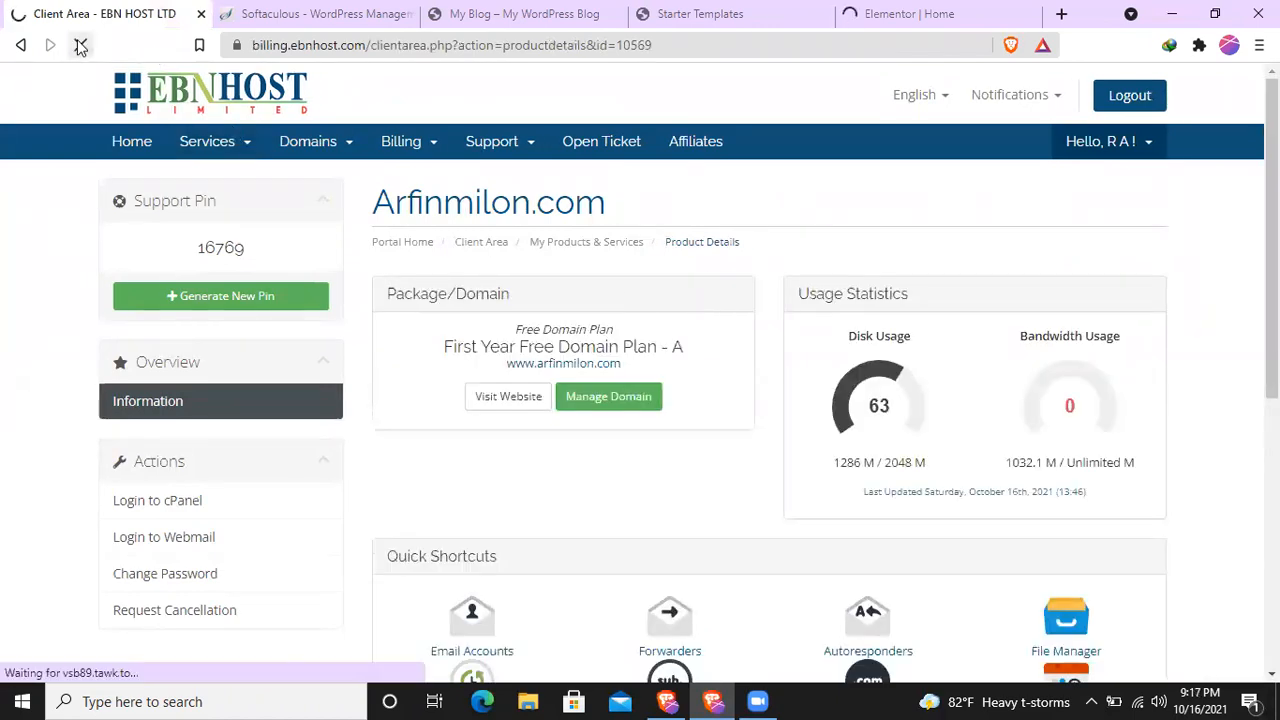
pyautogui.scroll(-2, 596, 343)
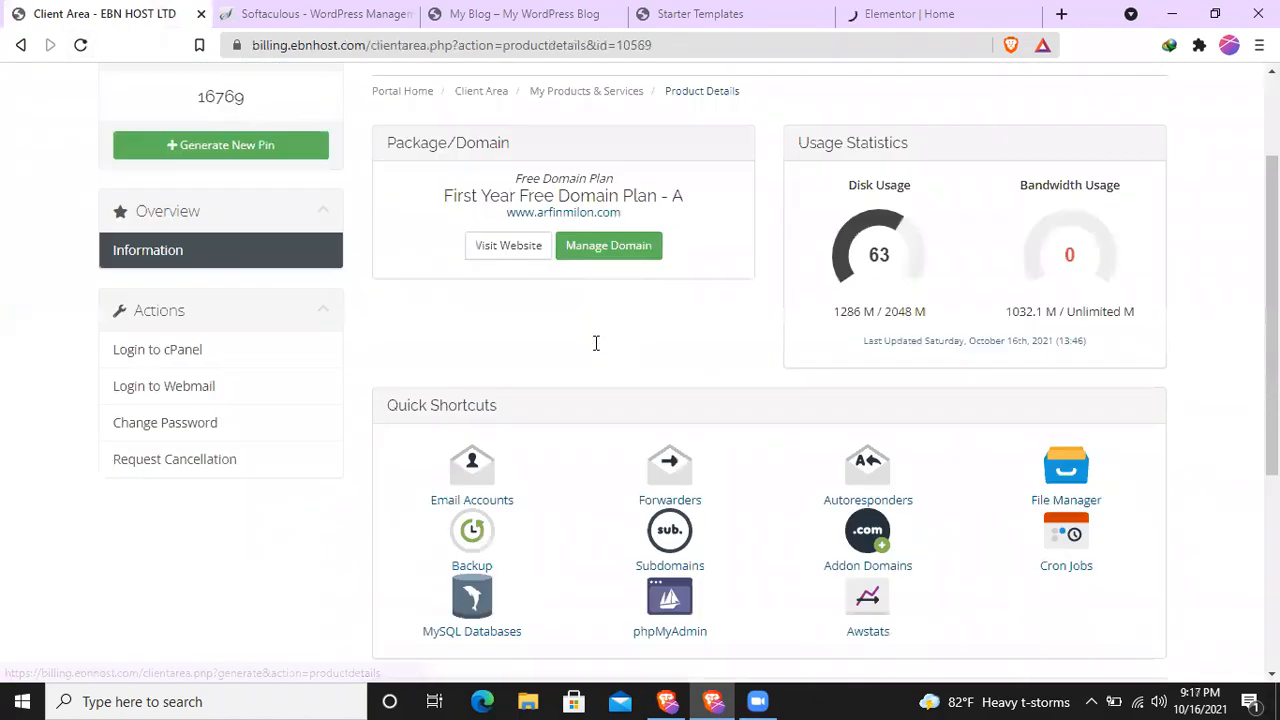
# - Return to the Elementor editor of the home page and examine its sections from the hero down to Trending Products
pyautogui.scroll(-1, 596, 345)
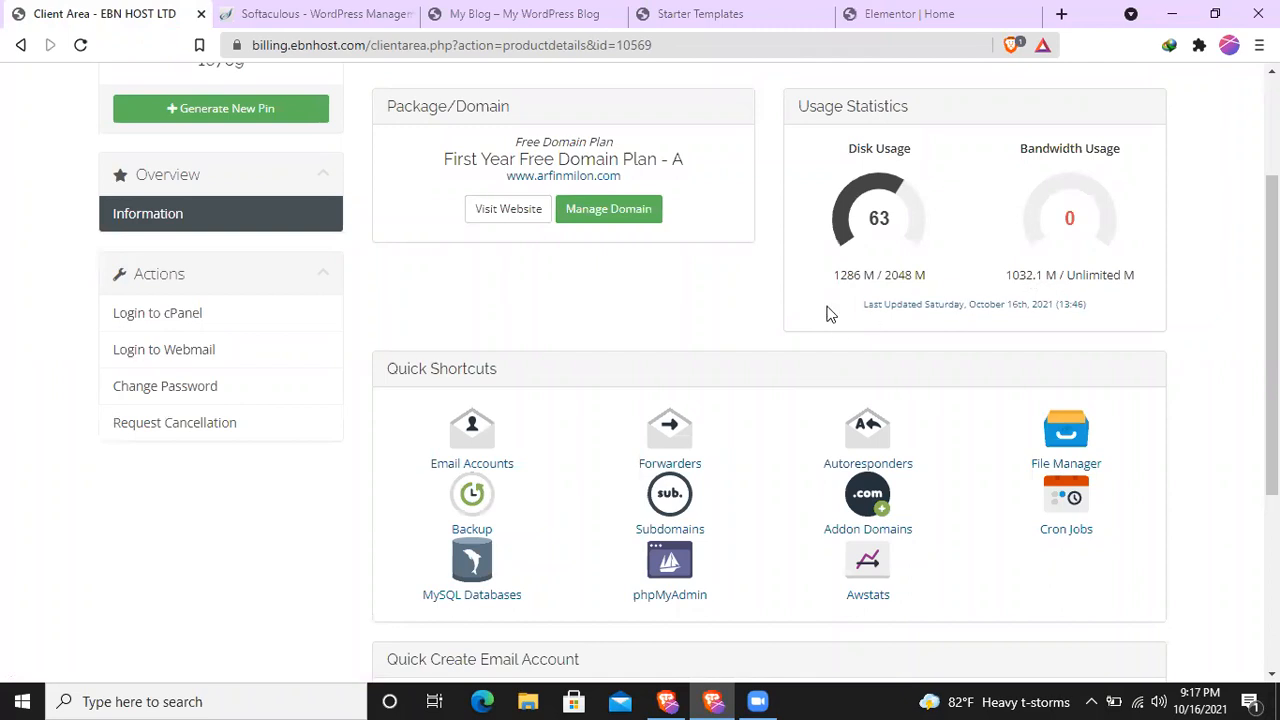
pyautogui.click(869, 12)
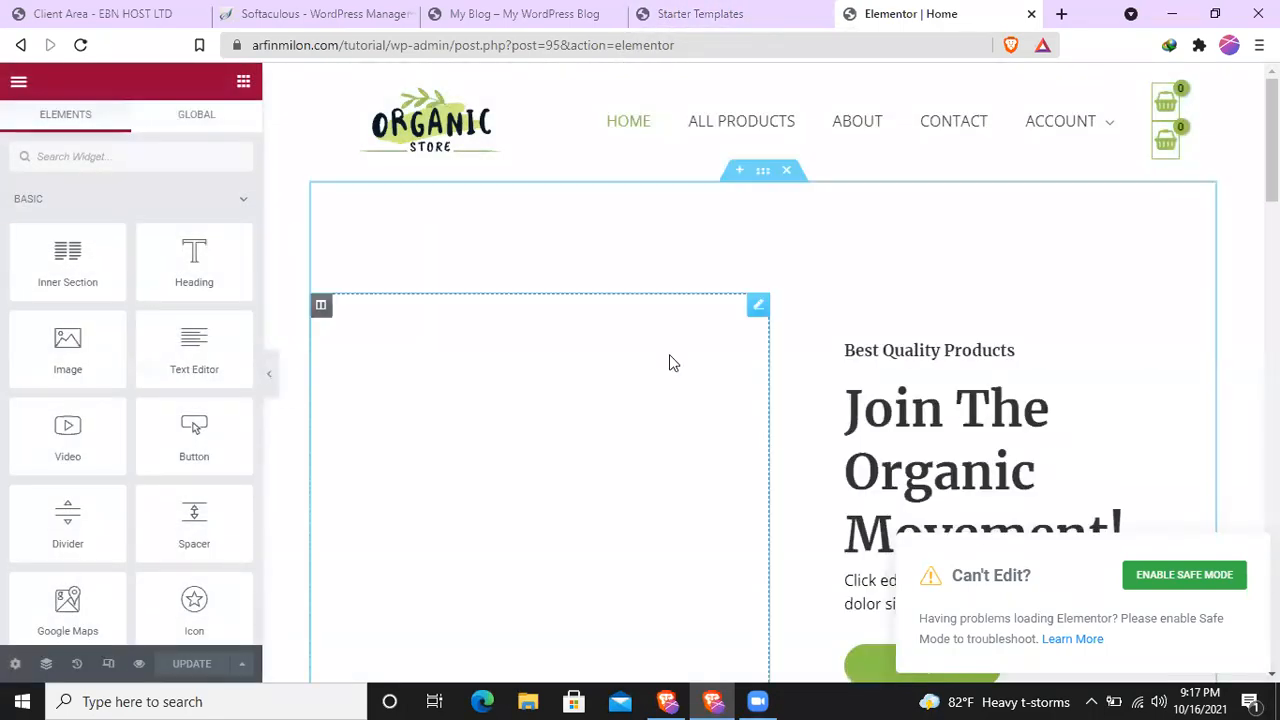
pyautogui.scroll(-3, 673, 405)
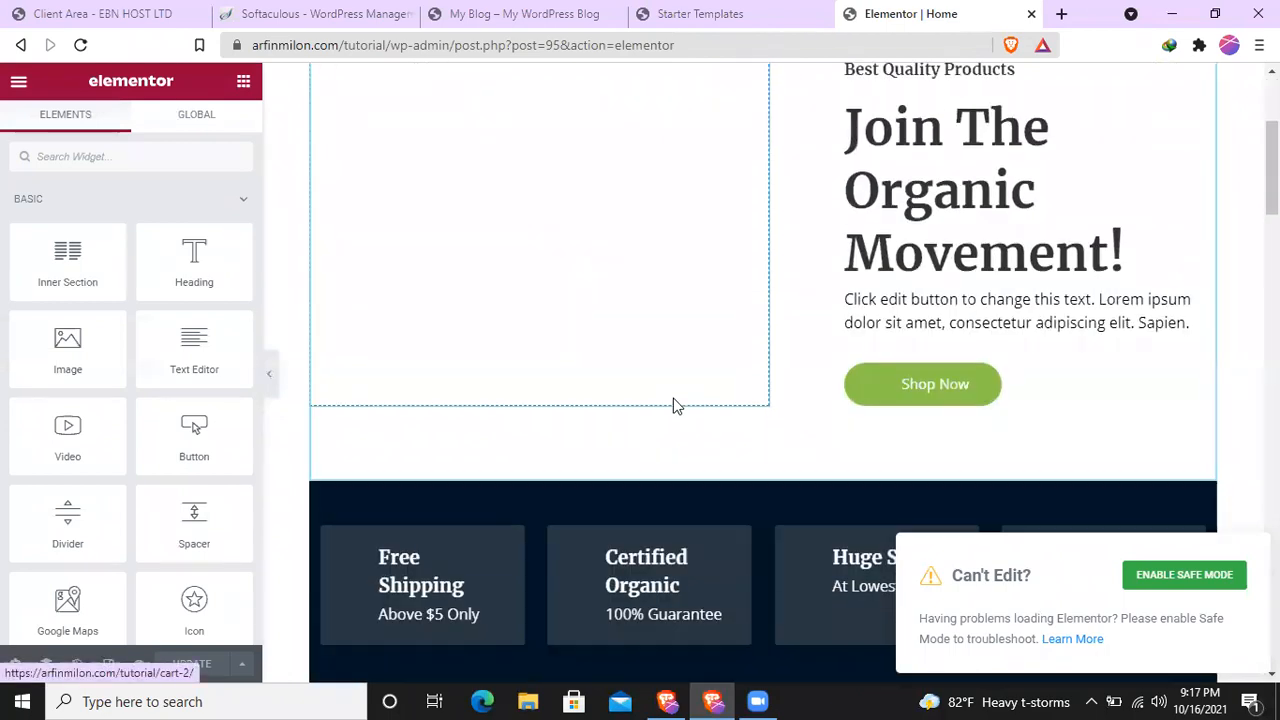
pyautogui.scroll(1, 1210, 375)
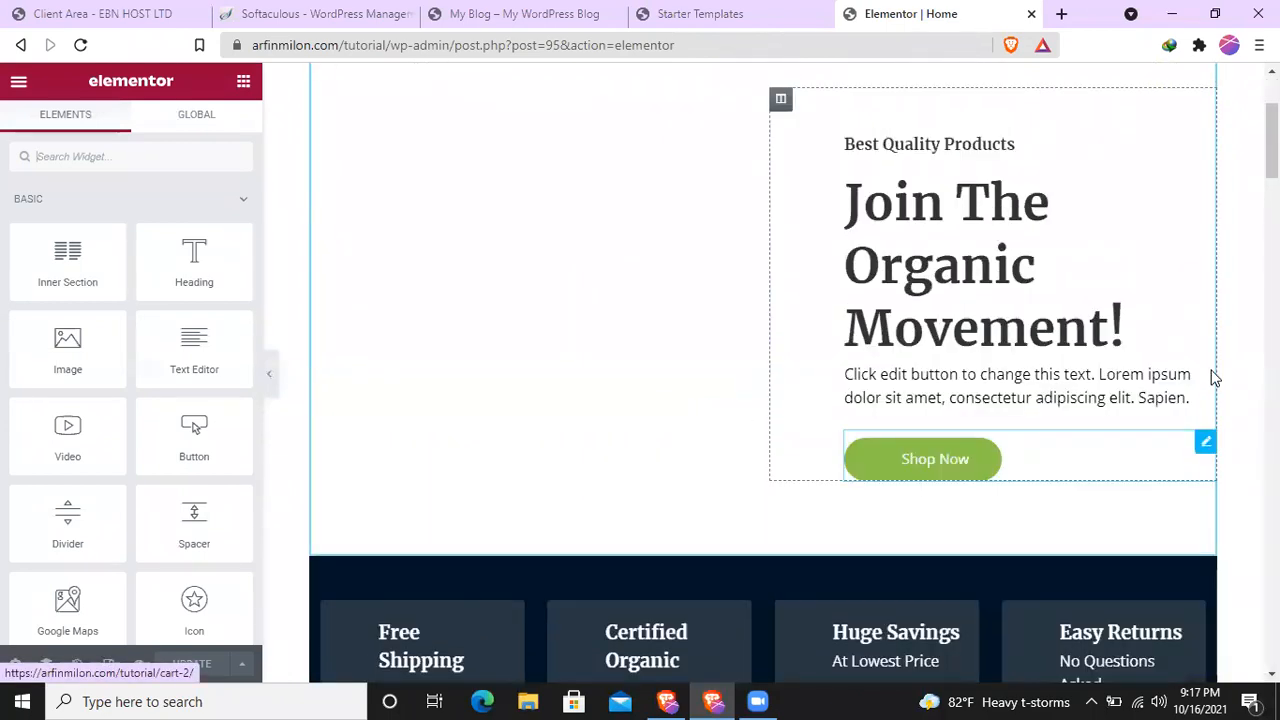
pyautogui.scroll(2, 1060, 429)
pyautogui.scroll(-7, 823, 403)
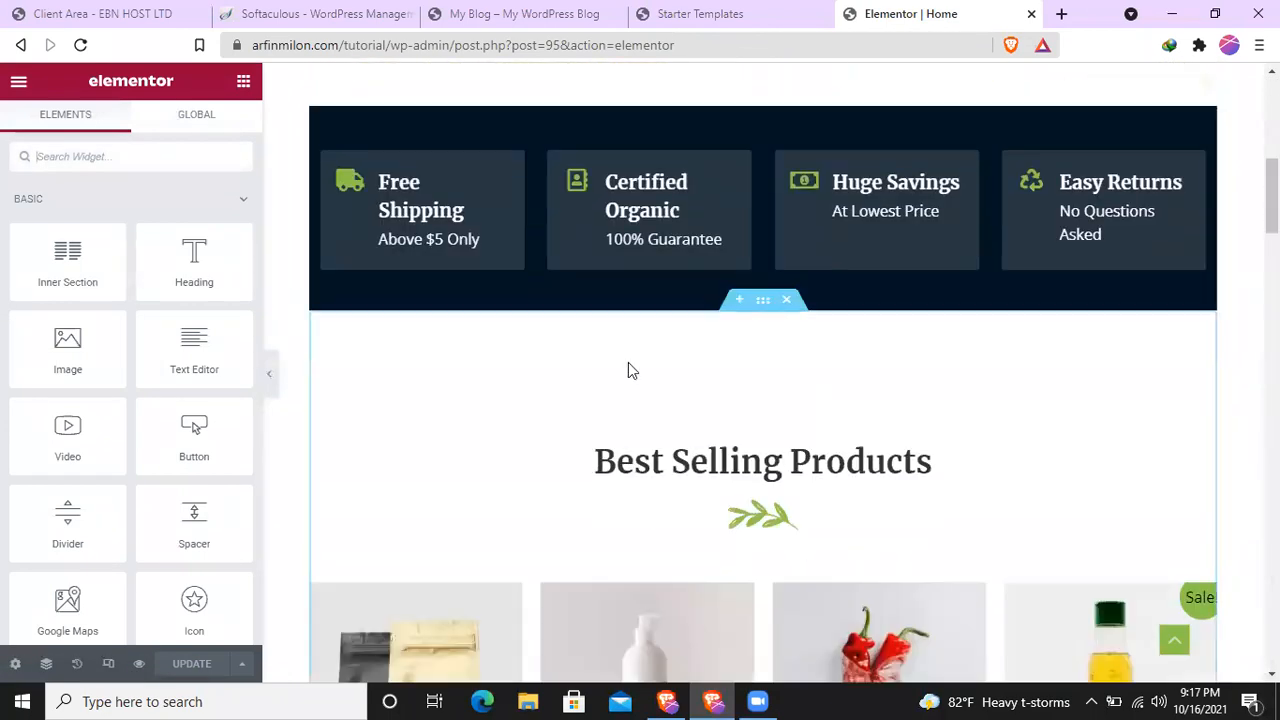
pyautogui.scroll(-7, 763, 380)
pyautogui.scroll(-10, 763, 380)
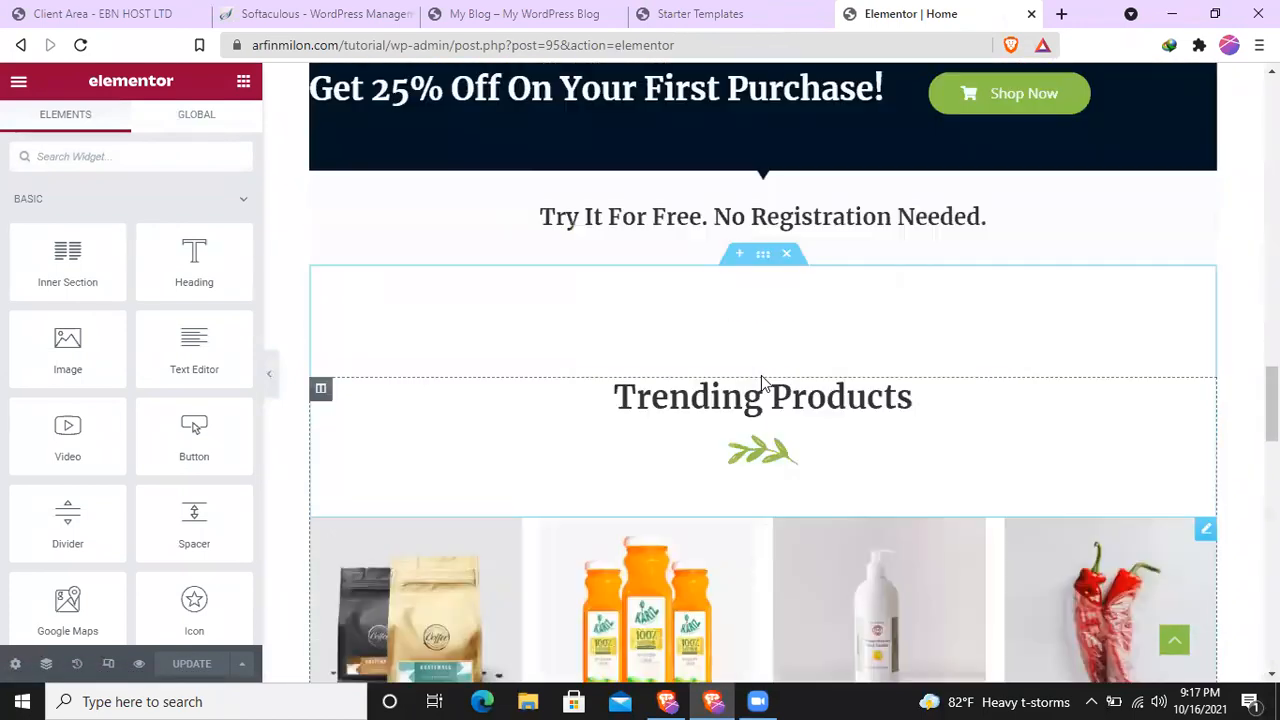
pyautogui.scroll(4, 1031, 428)
pyautogui.scroll(-1, 675, 431)
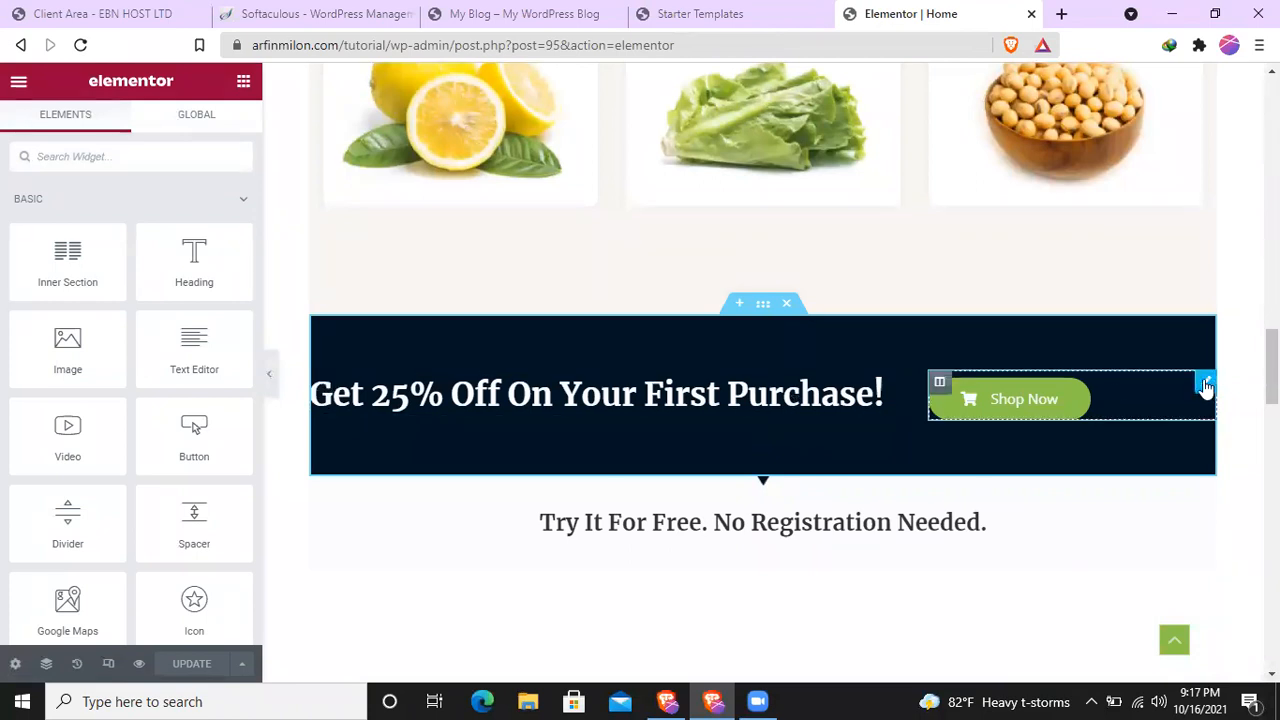
# - Open the Shop Now button of the 25% off banner for editing and review its normal and hover style settings
pyautogui.click(1206, 385)
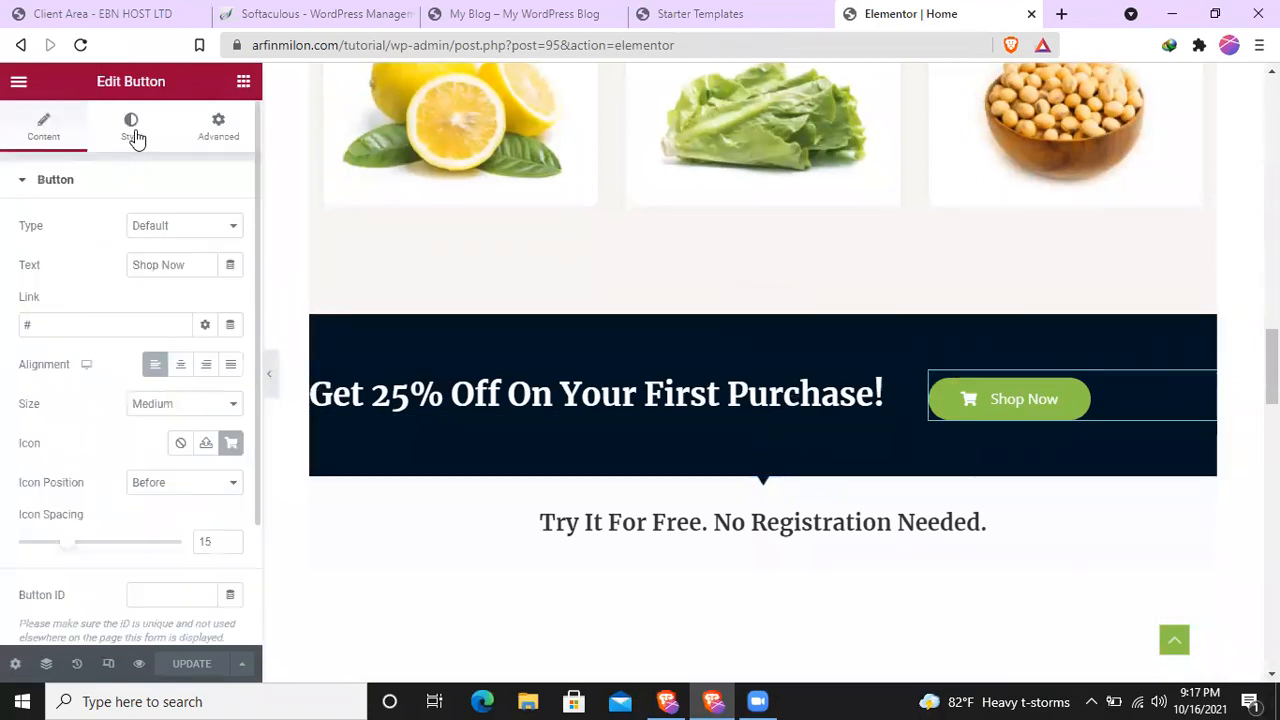
pyautogui.click(131, 127)
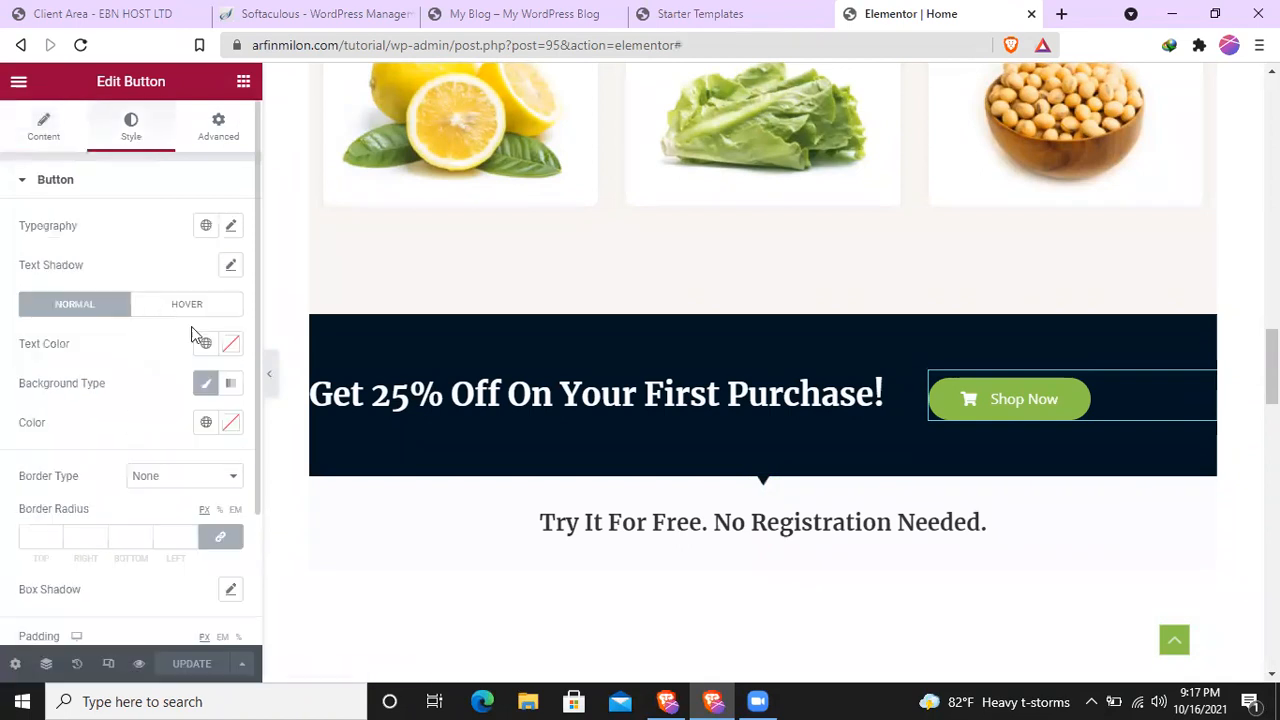
pyautogui.click(174, 306)
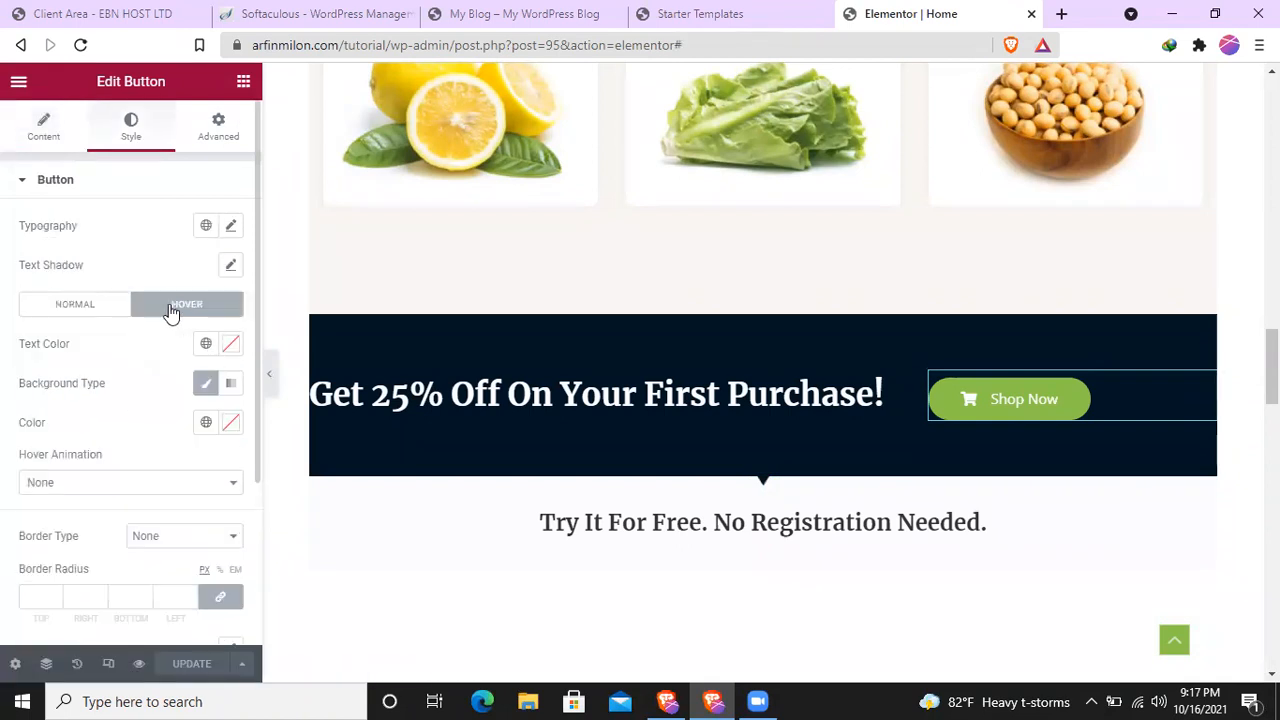
pyautogui.click(76, 306)
pyautogui.scroll(-2, 146, 409)
pyautogui.scroll(2, 146, 409)
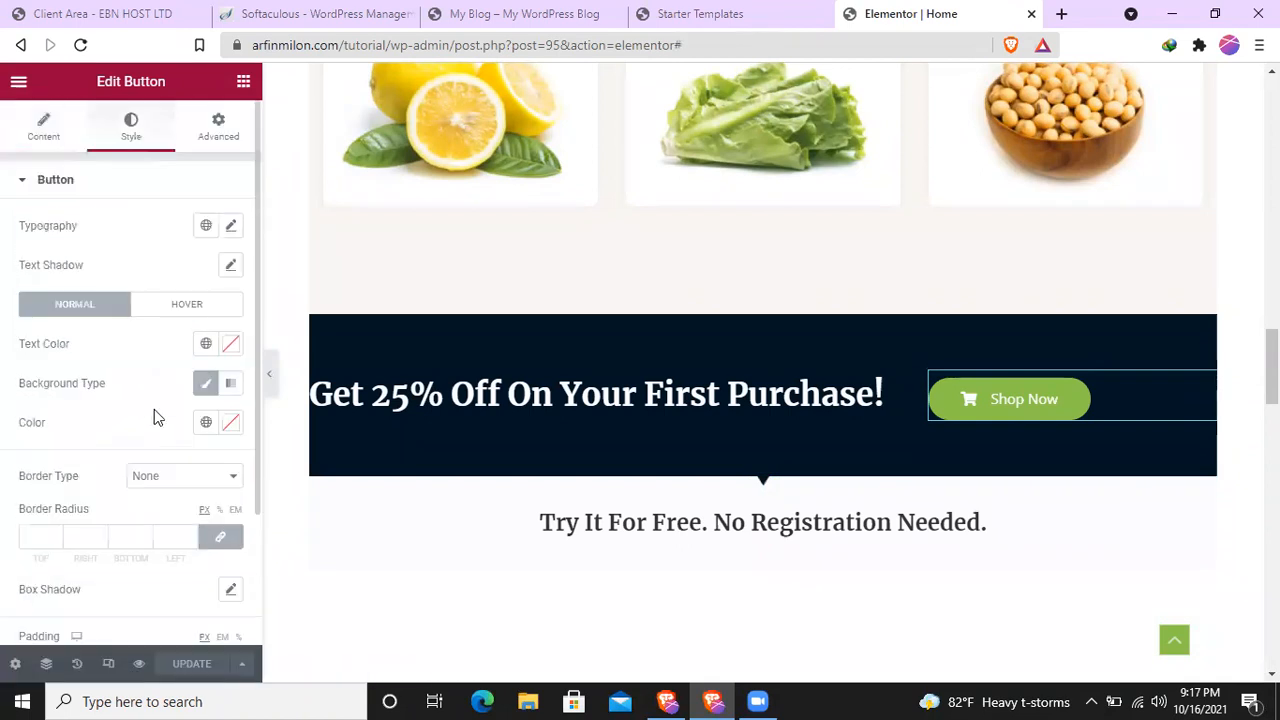
pyautogui.scroll(-2, 145, 398)
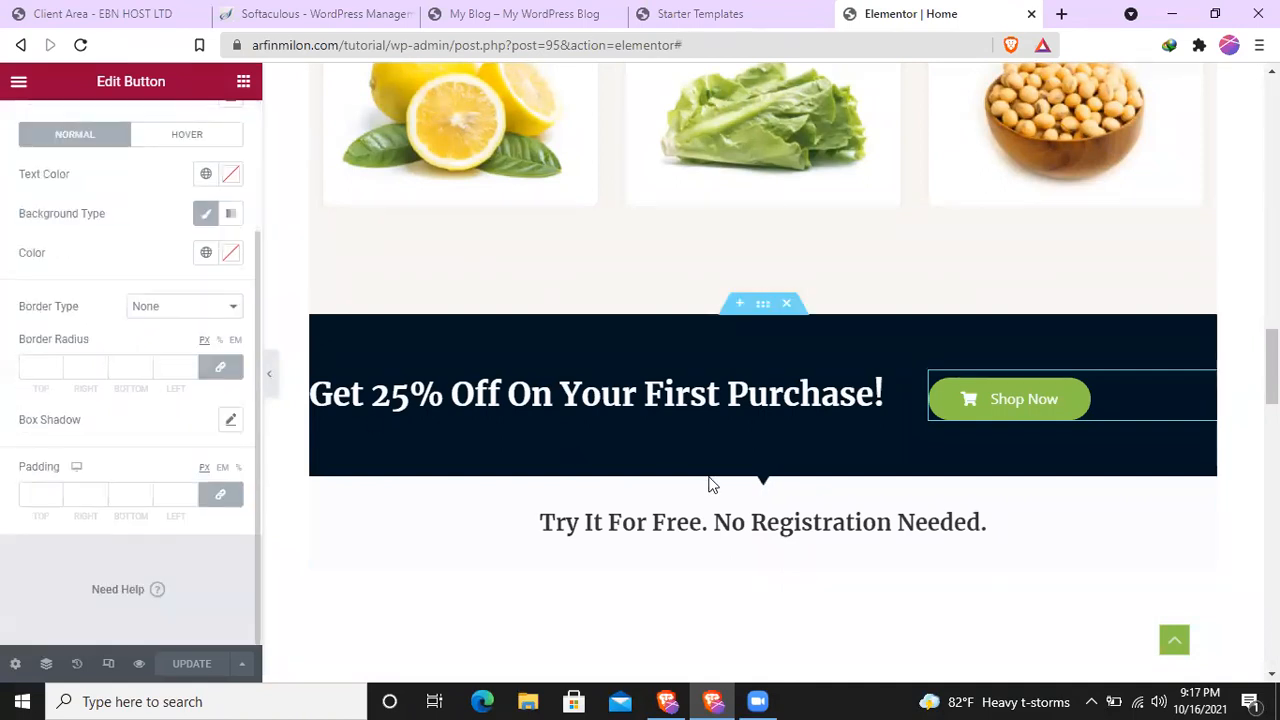
# - Look through the rest of the home page down to Customers Reviews and Featured Brands, and return to the hero section
pyautogui.scroll(-5, 700, 485)
pyautogui.scroll(-10, 647, 478)
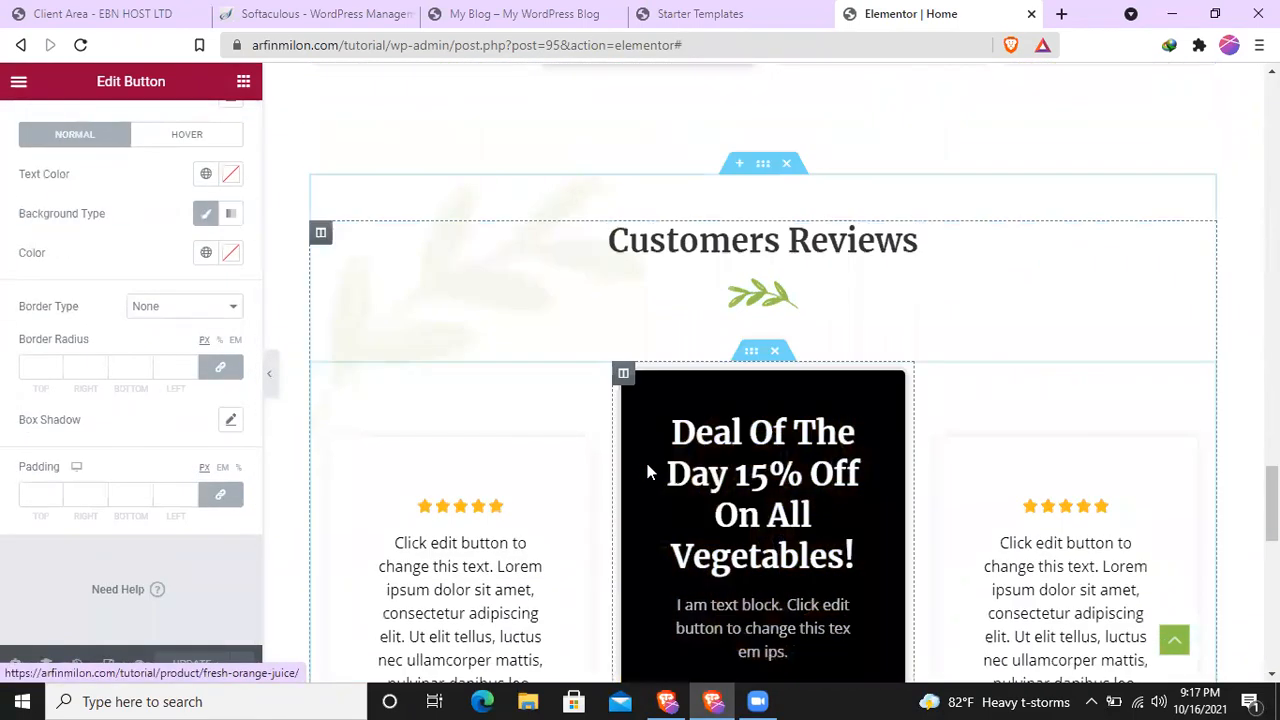
pyautogui.scroll(10, 615, 460)
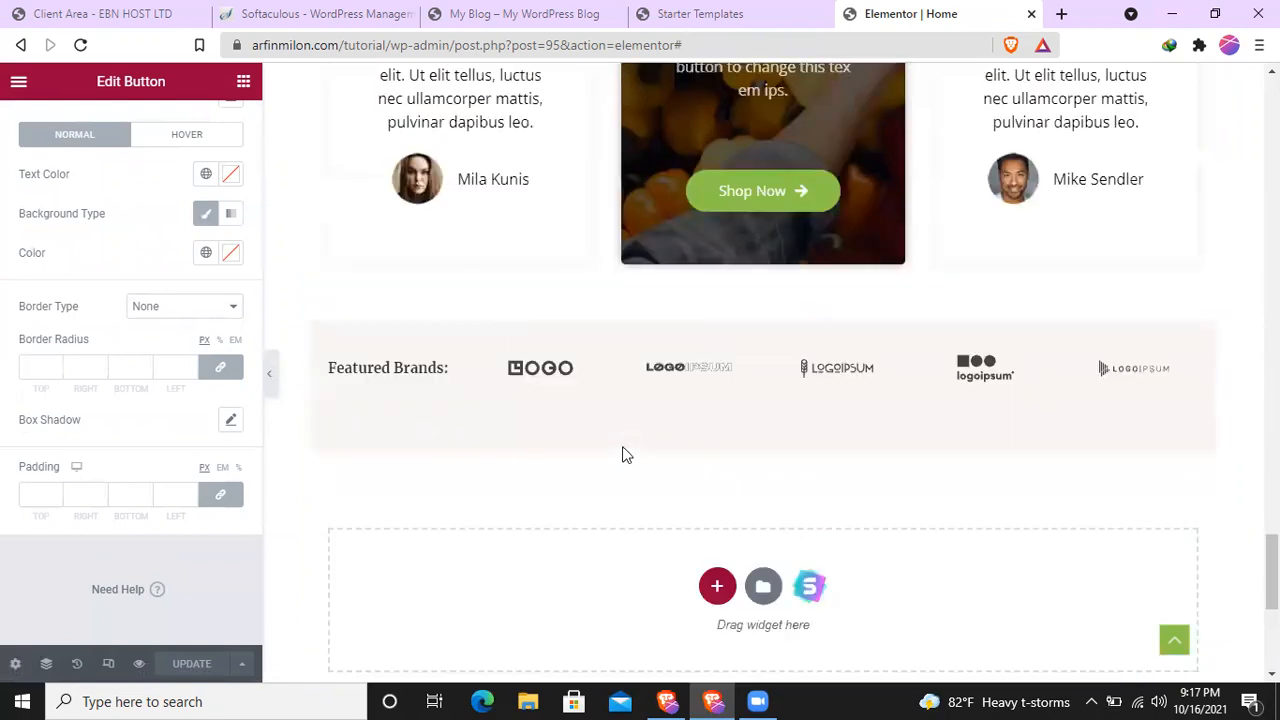
pyautogui.scroll(-4, 658, 398)
pyautogui.scroll(10, 658, 398)
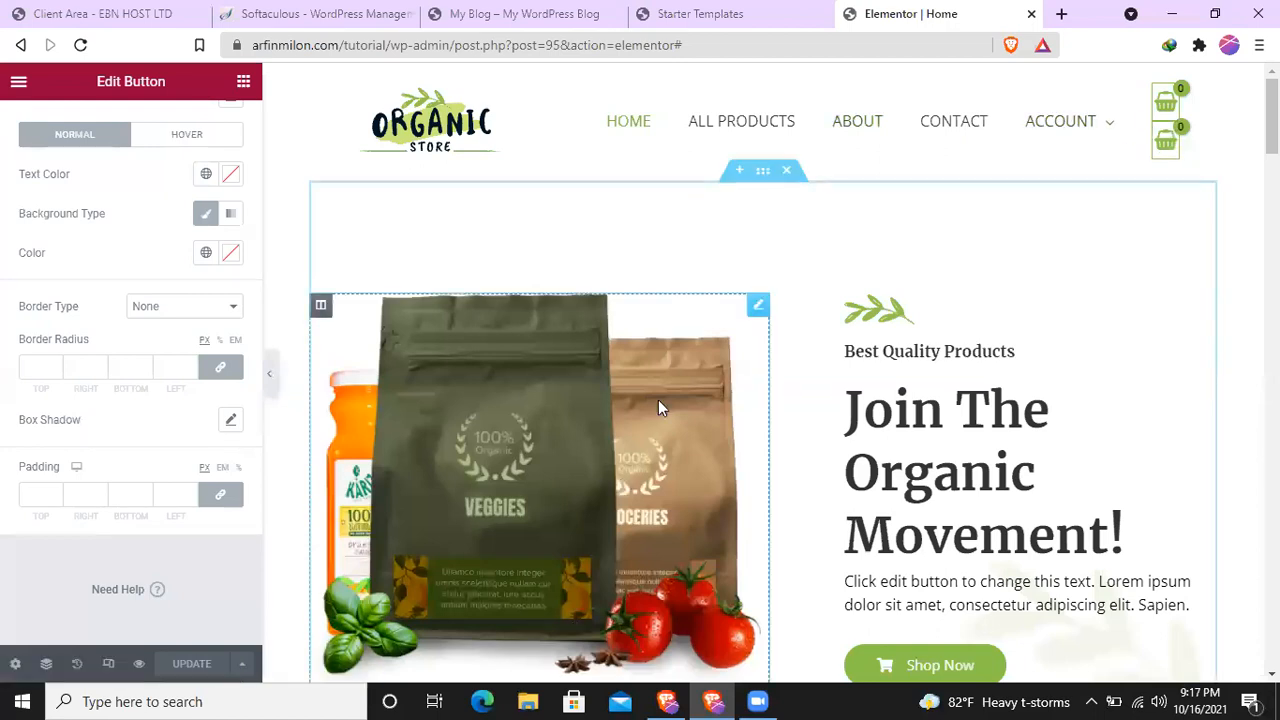
pyautogui.scroll(-2, 617, 523)
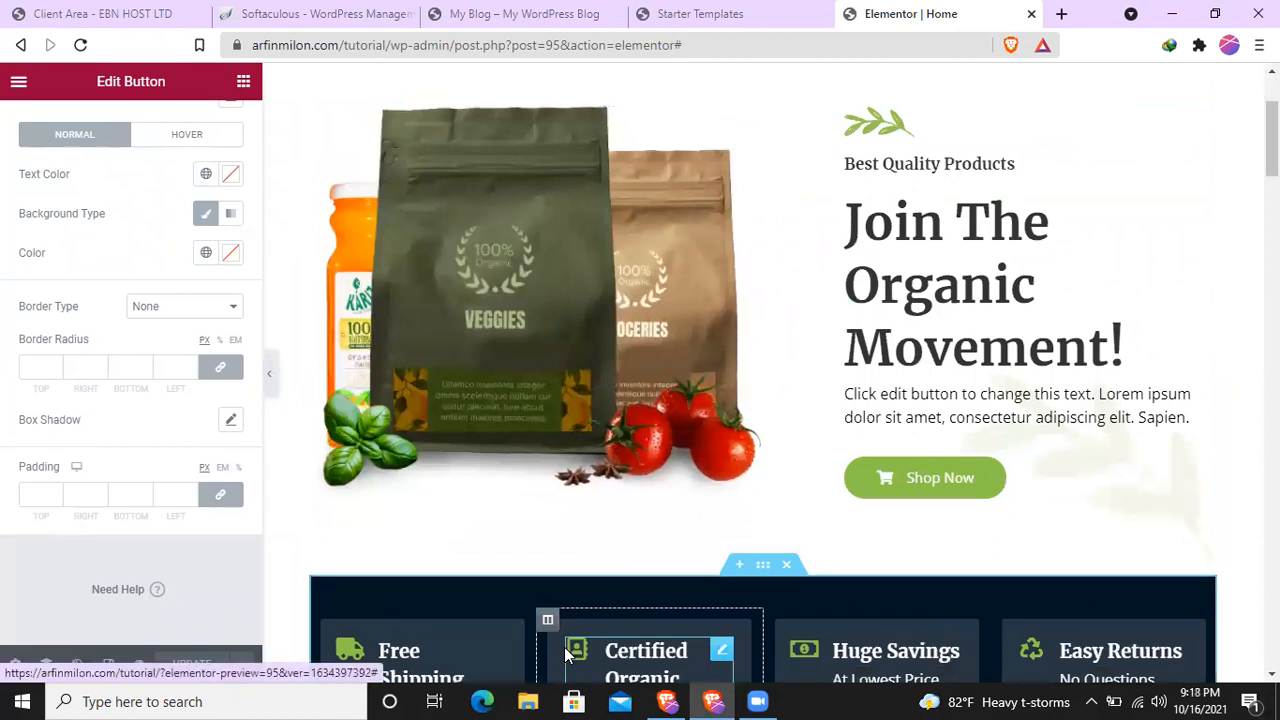